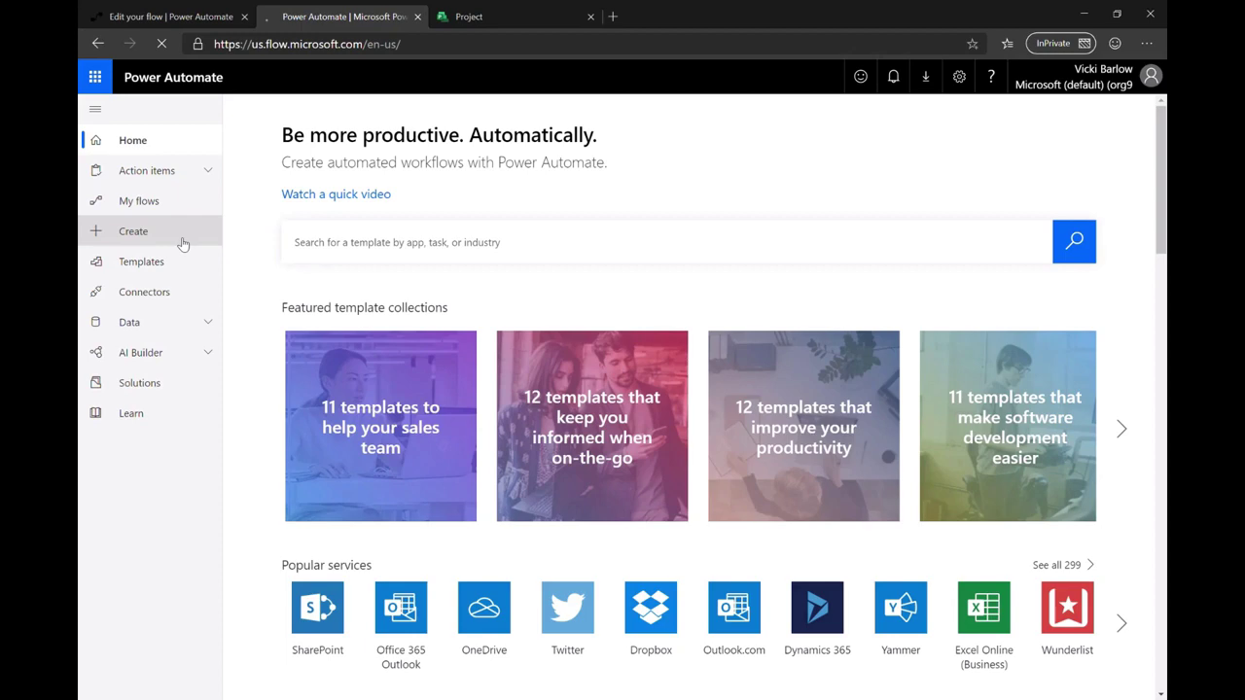
Review the Transit Design Team Planner board, then bring up the Transit Design Team Request Form in Forms
click(183, 244)
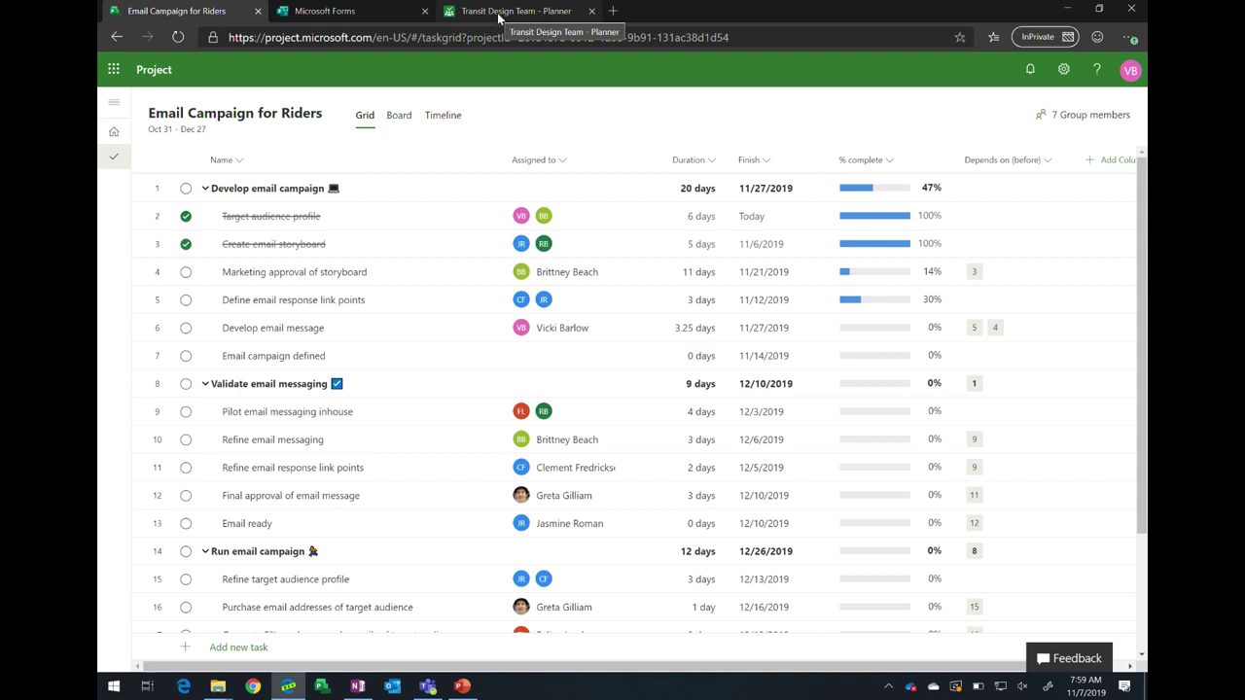
click(526, 19)
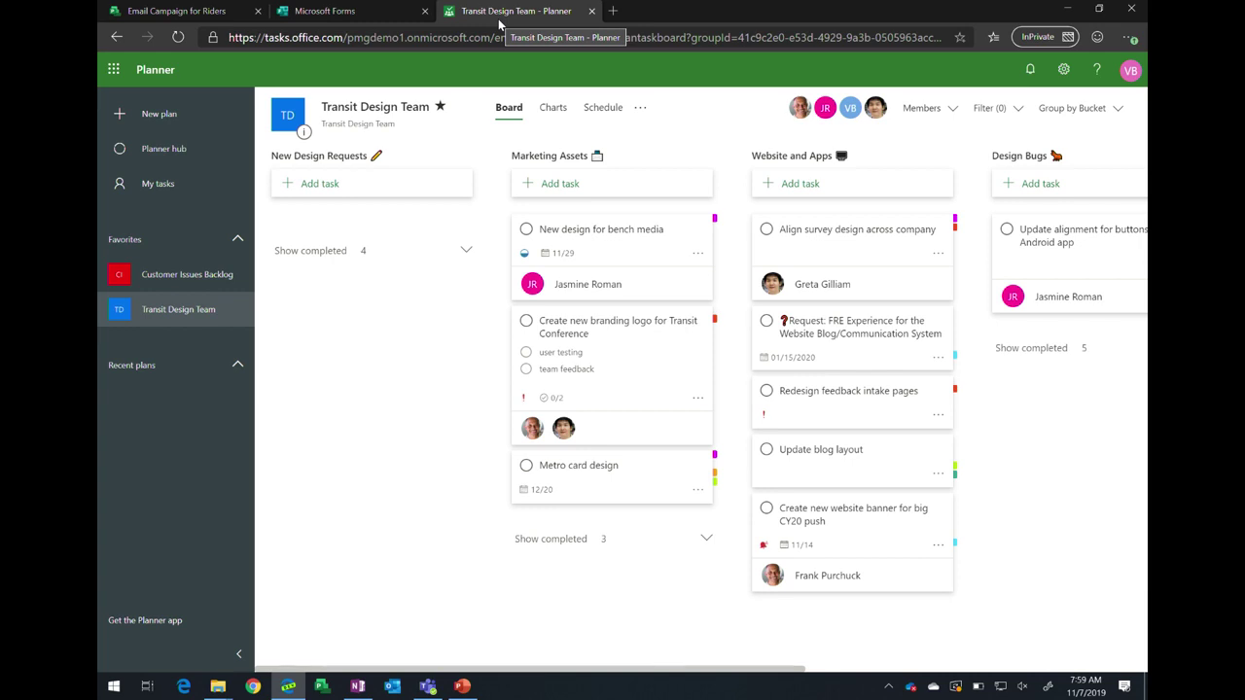
click(383, 11)
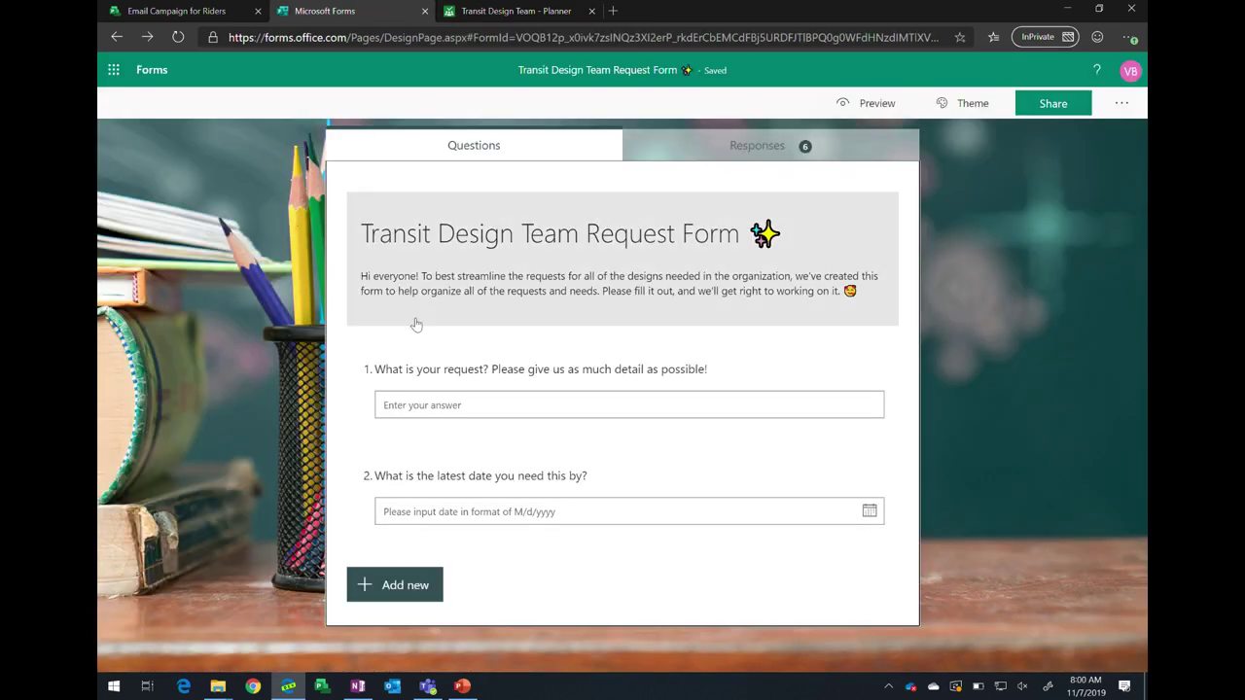
Preview the form and submit a test request for 'Project assets' needed by 11/13/2019
click(406, 409)
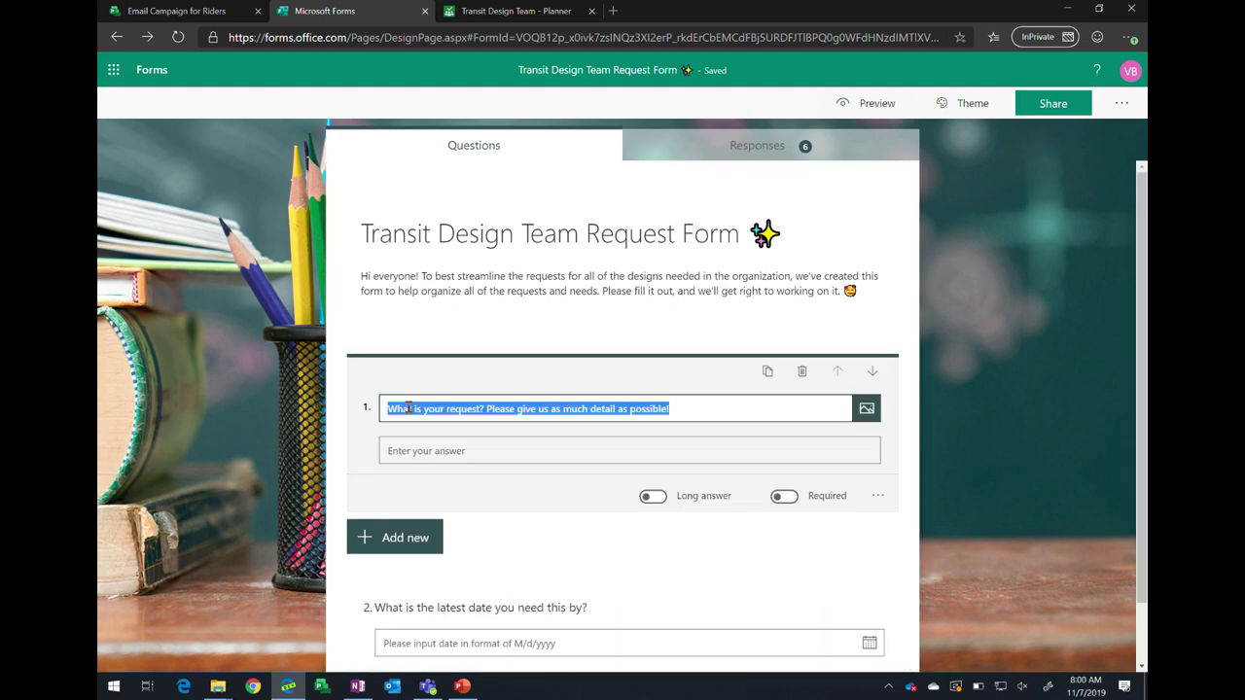
click(872, 101)
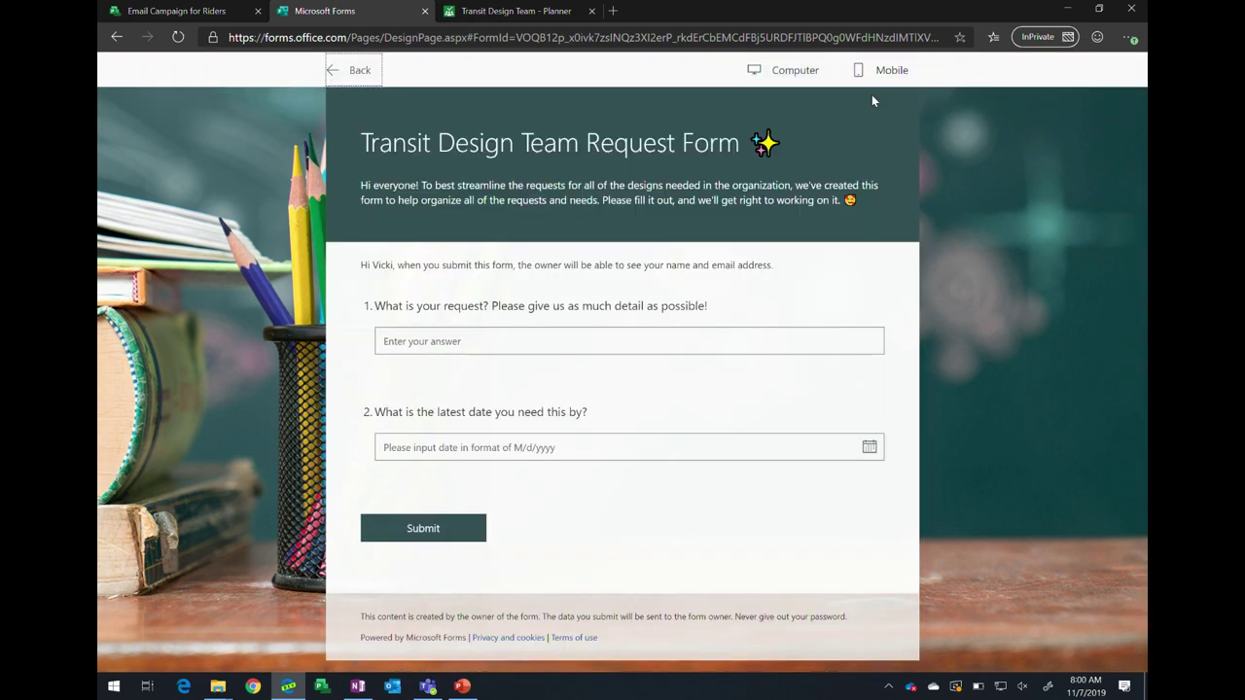
click(439, 352)
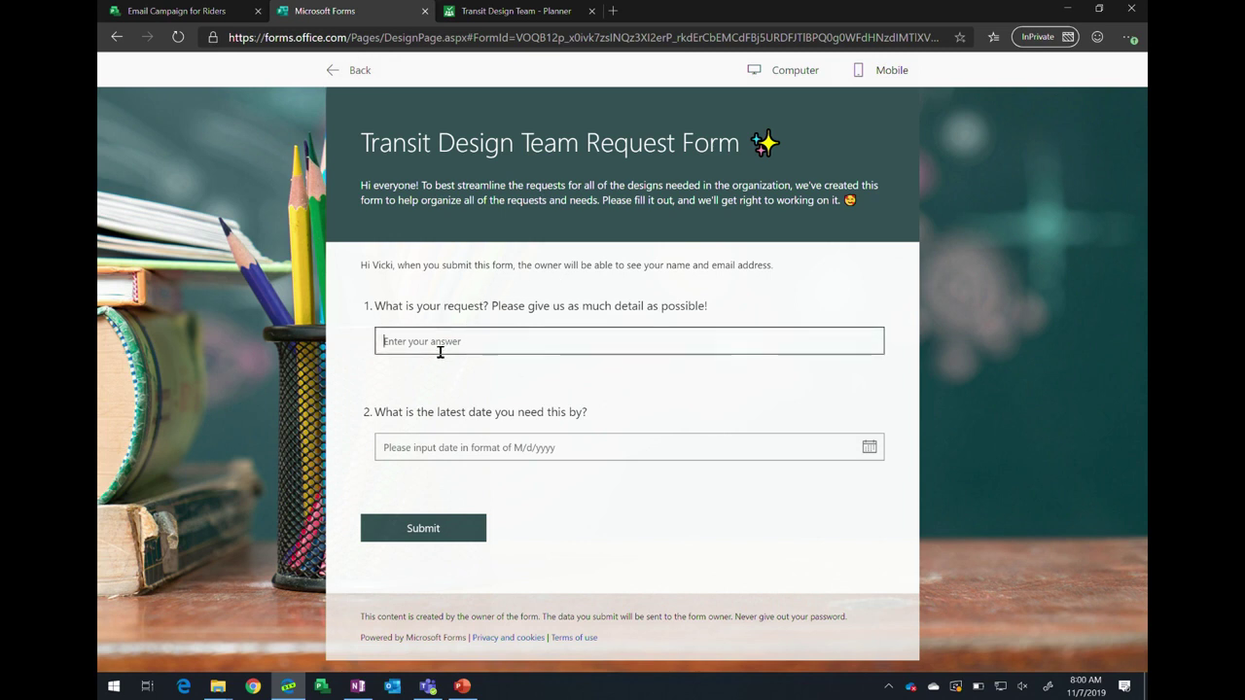
text(Project assets)
click(409, 451)
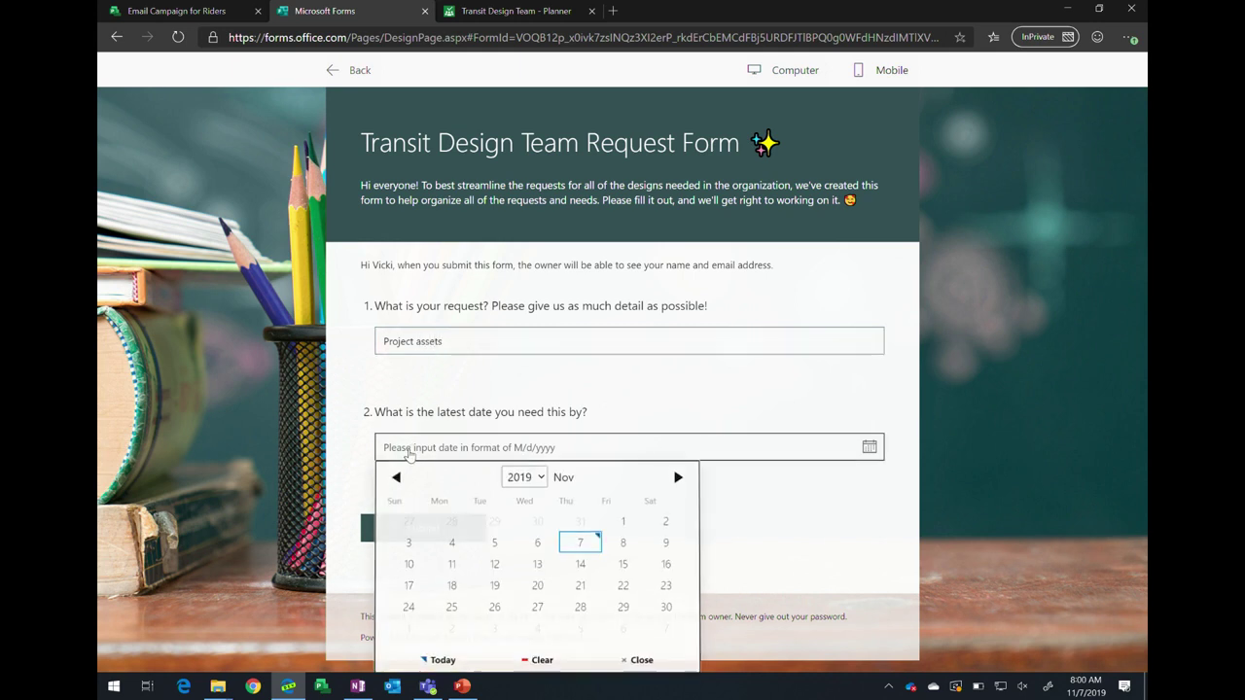
click(537, 566)
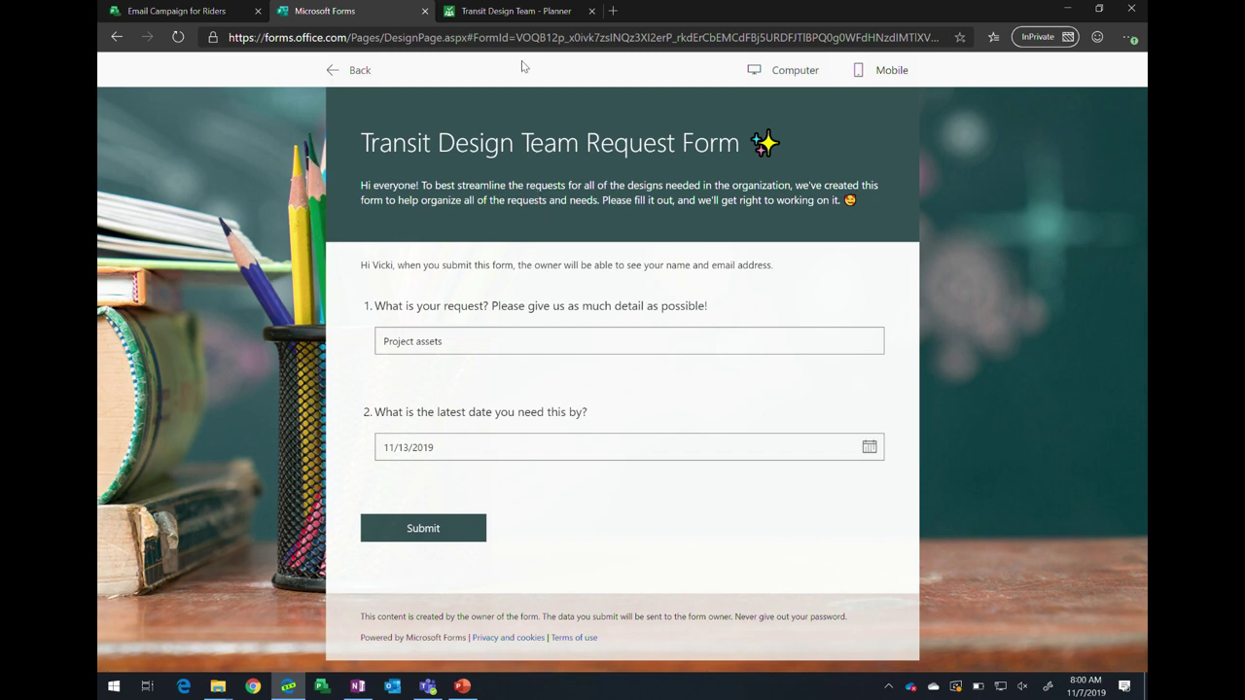
click(444, 544)
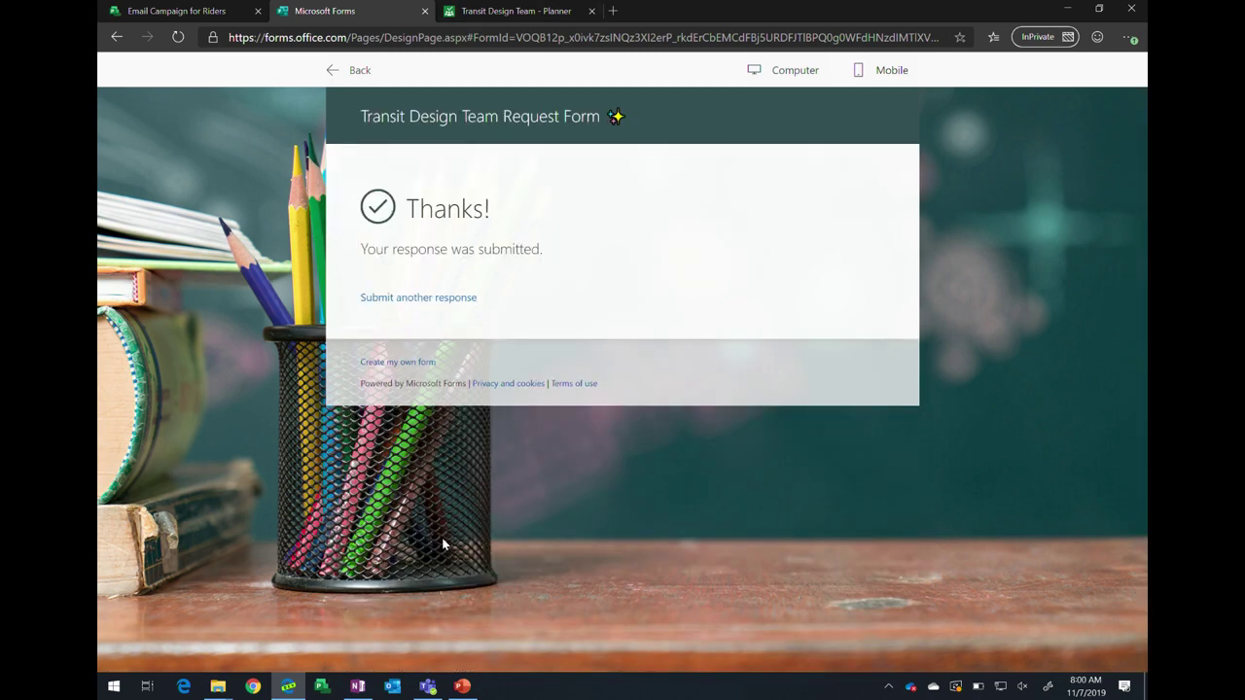
click(524, 20)
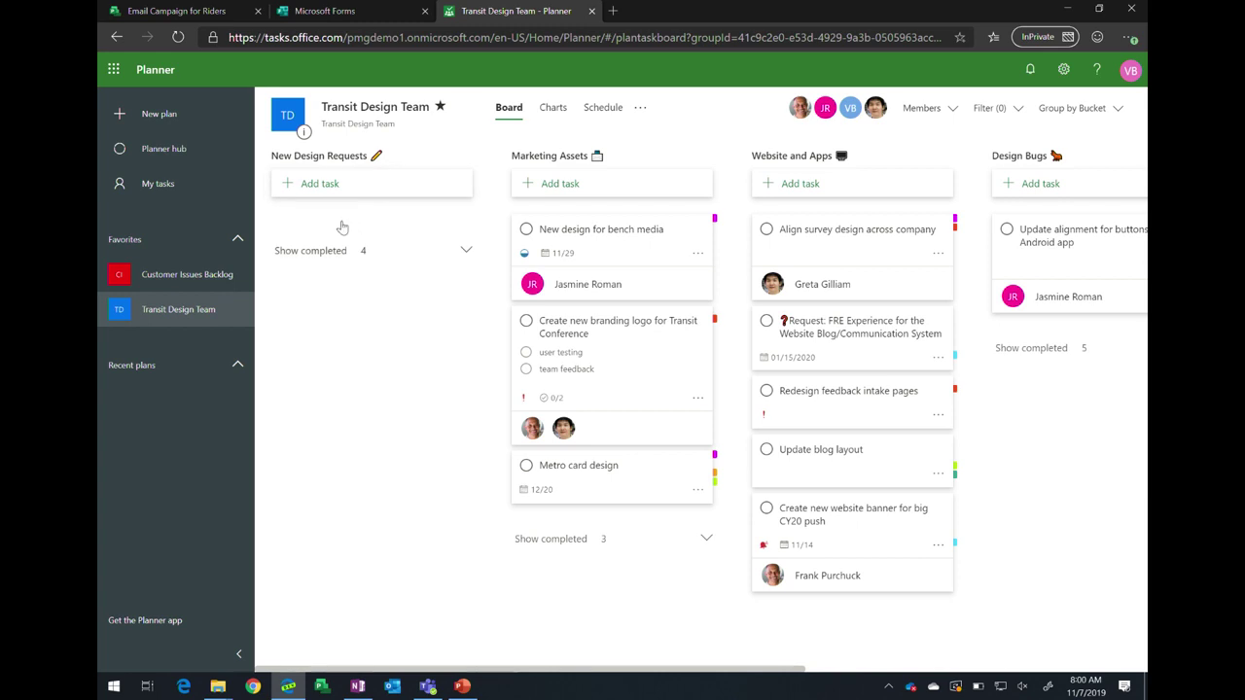
Refresh the Planner board to find the new 'Request: Project assets' task
click(179, 39)
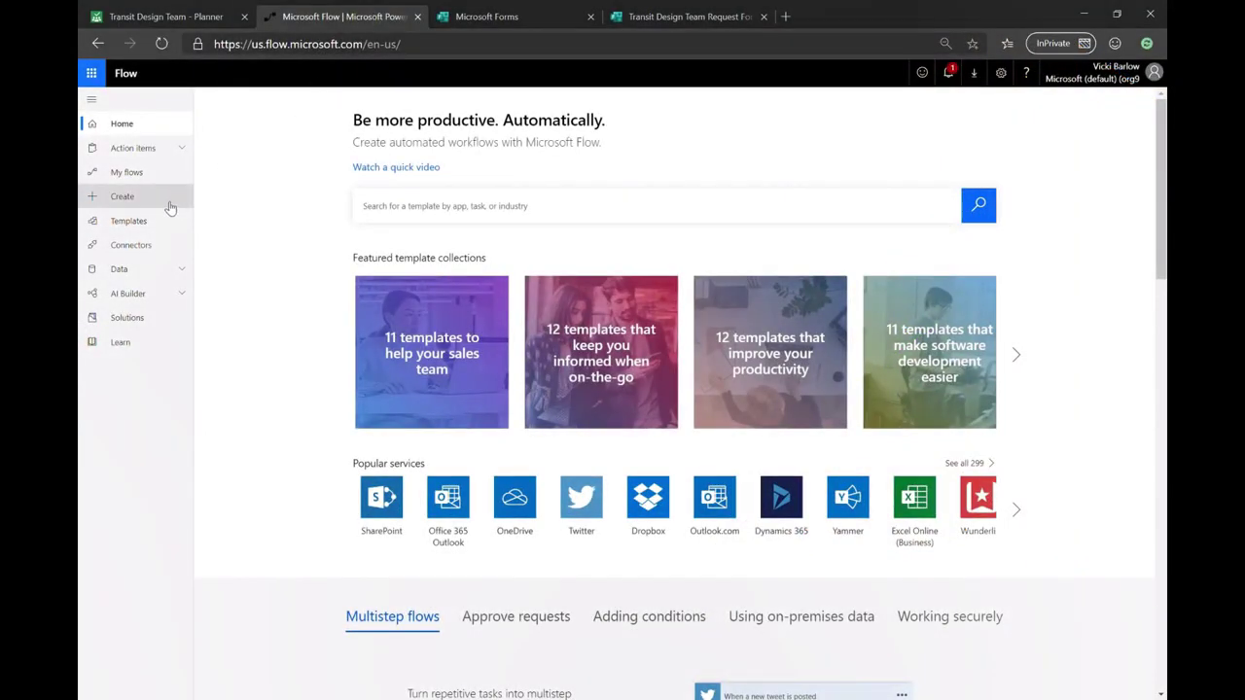
Create automated flow 'Transit Design Request to Planner' using the Forms 'When a new response is submitted' trigger
click(169, 207)
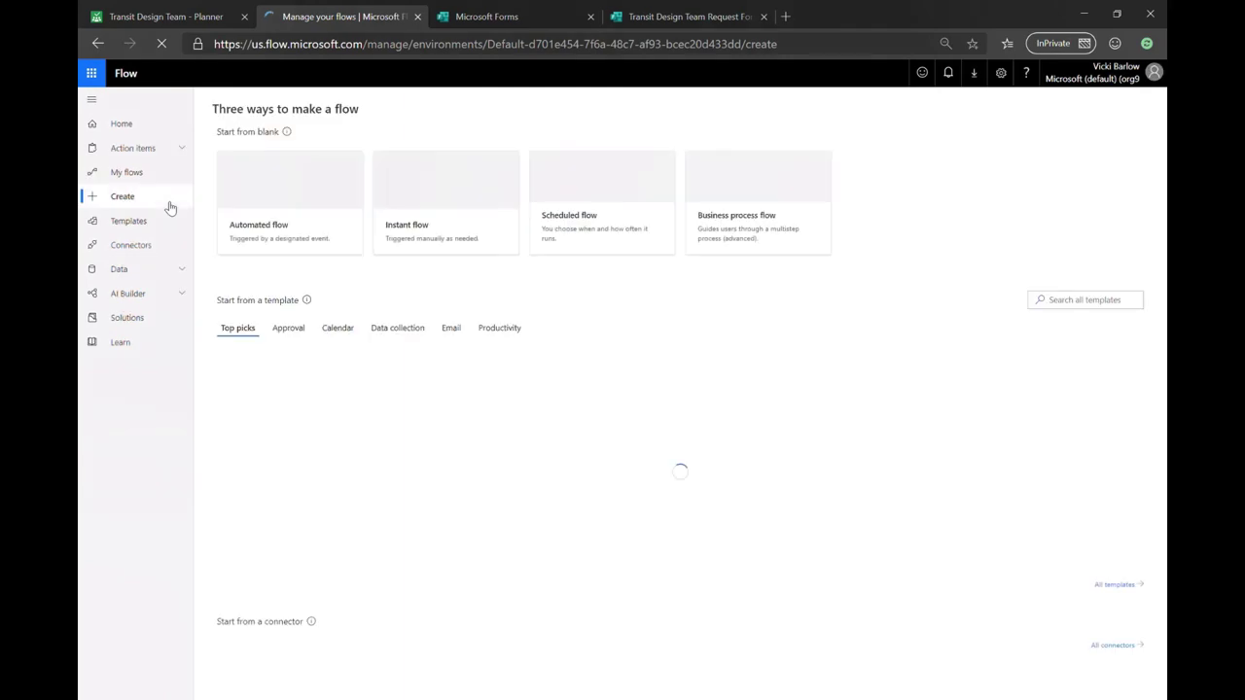
click(292, 213)
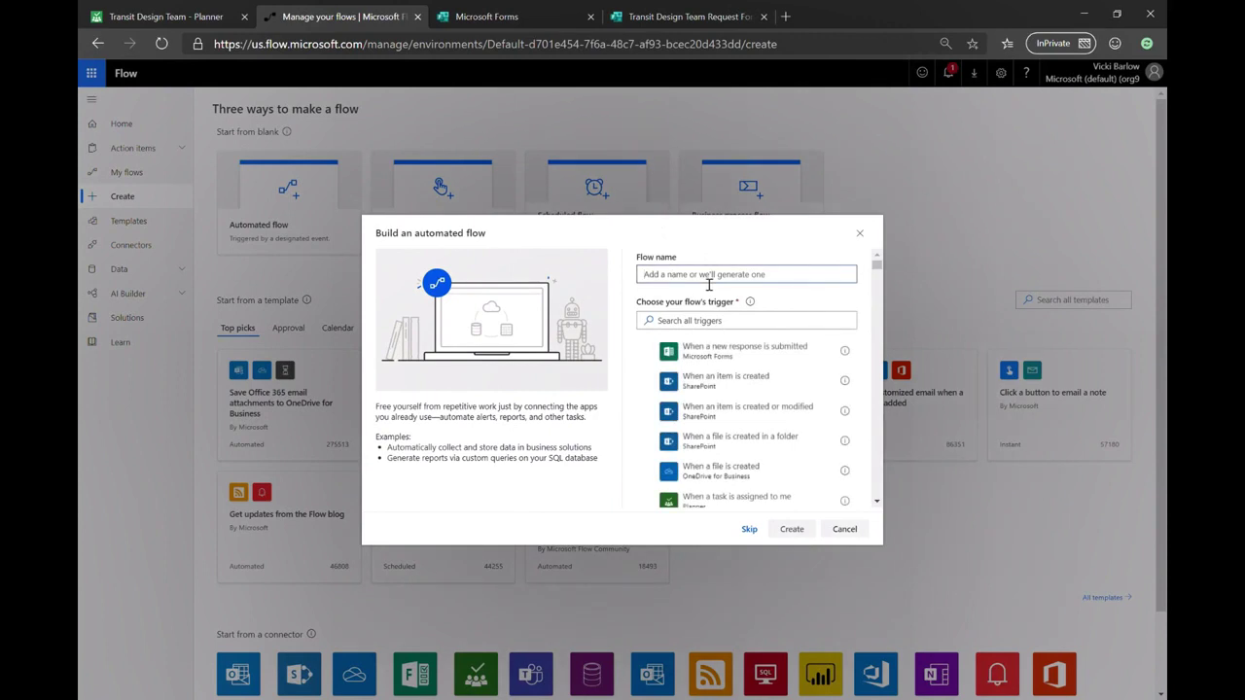
text(Transit Design to Planner)
click(699, 280)
text(Request)
click(698, 320)
text(Forms)
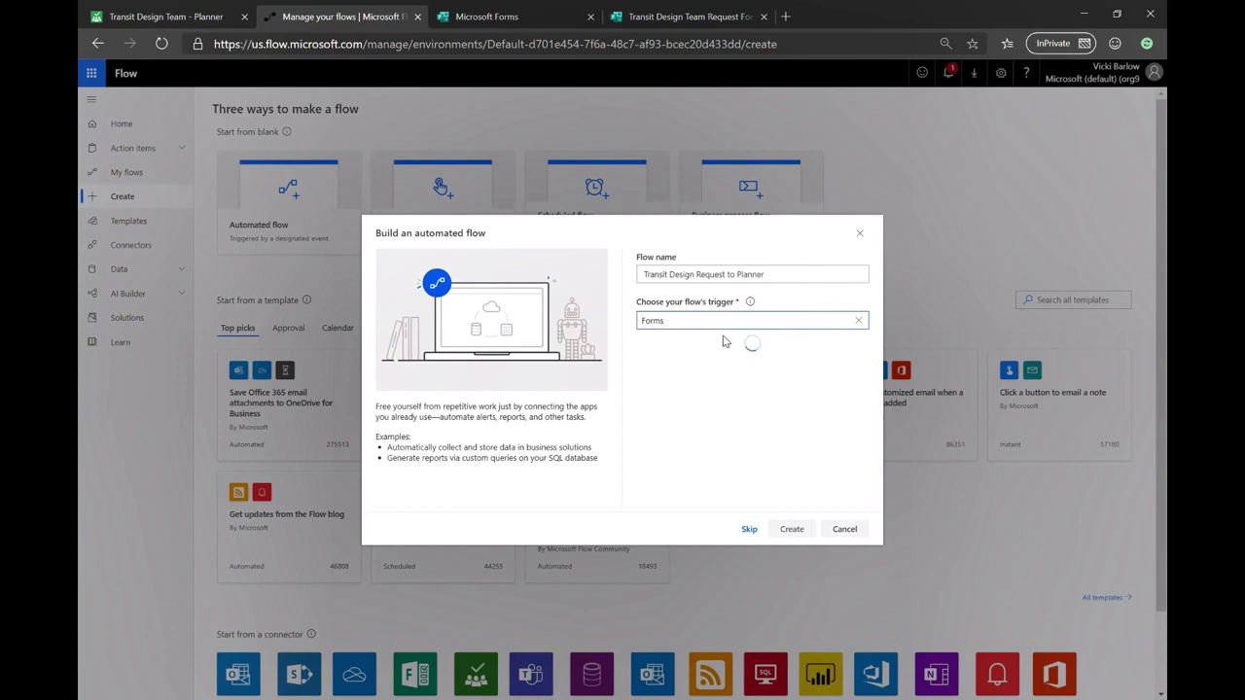
click(673, 354)
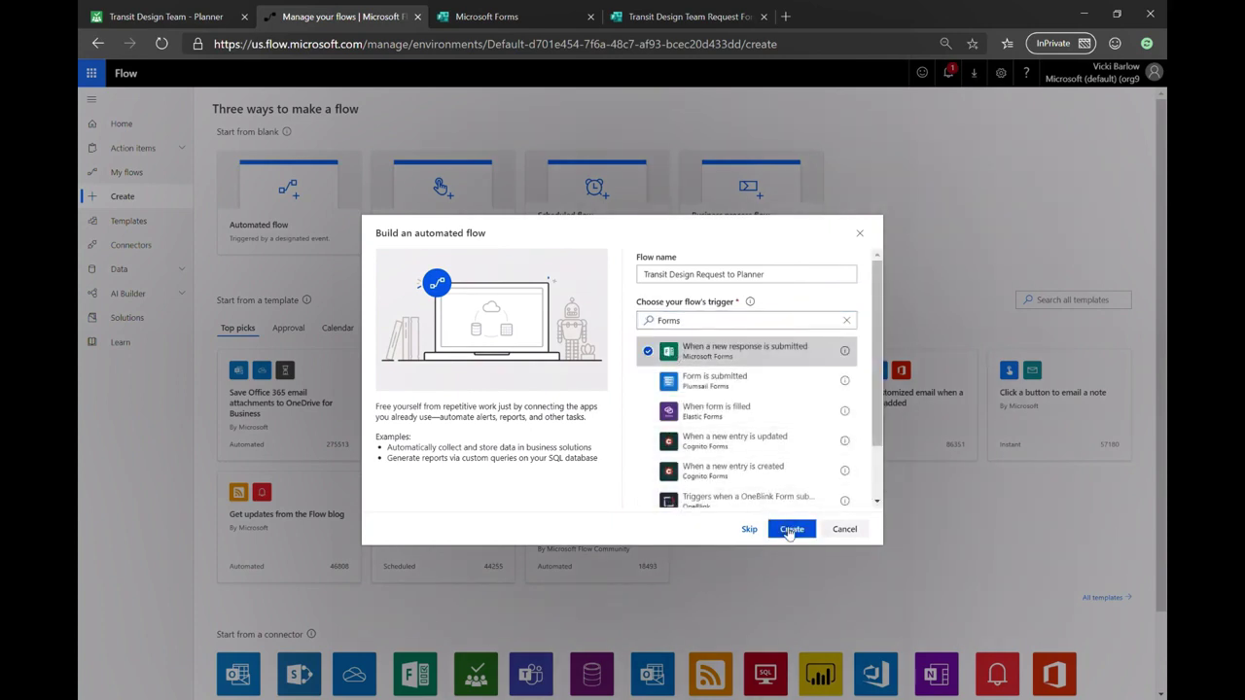
click(789, 531)
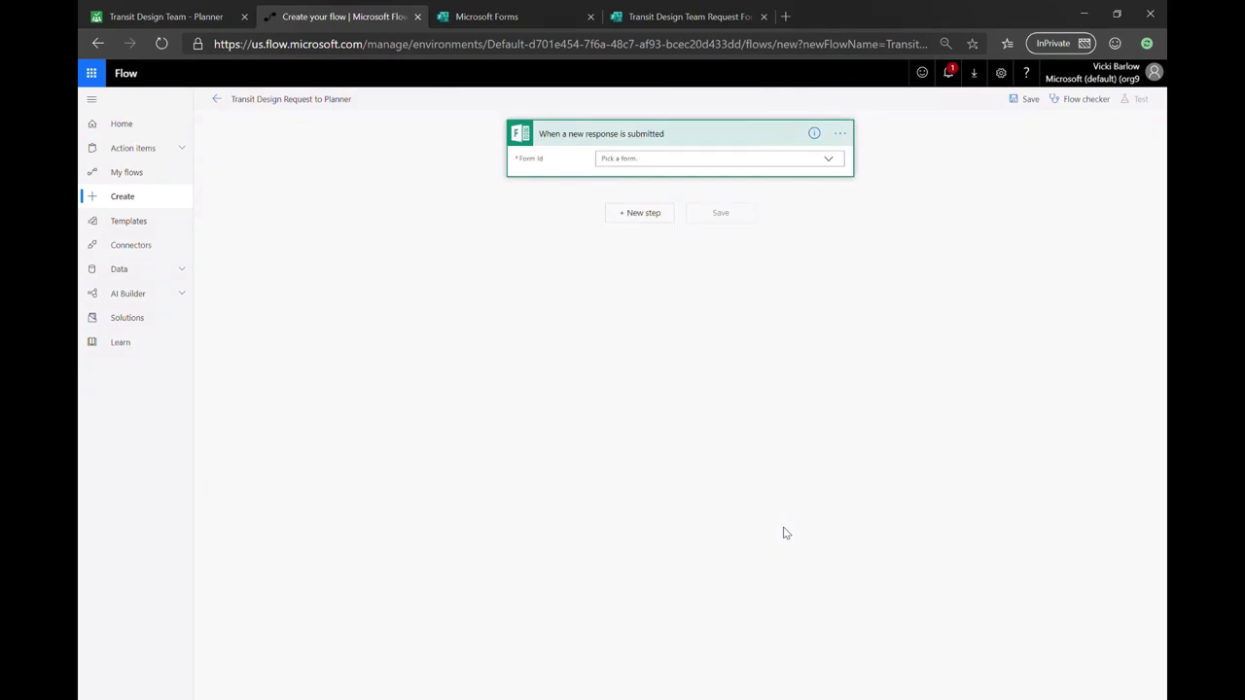
Point the trigger at the Transit Design Team Request Form and add a Forms Get response details action
click(829, 161)
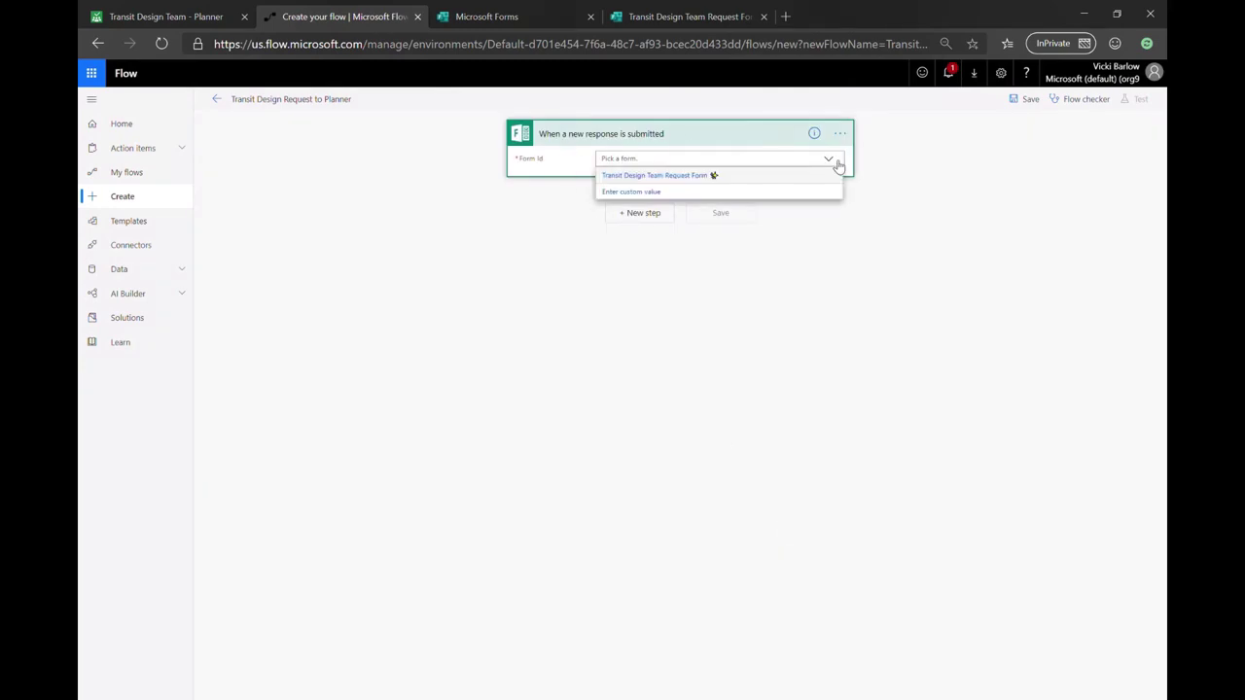
click(773, 179)
click(637, 215)
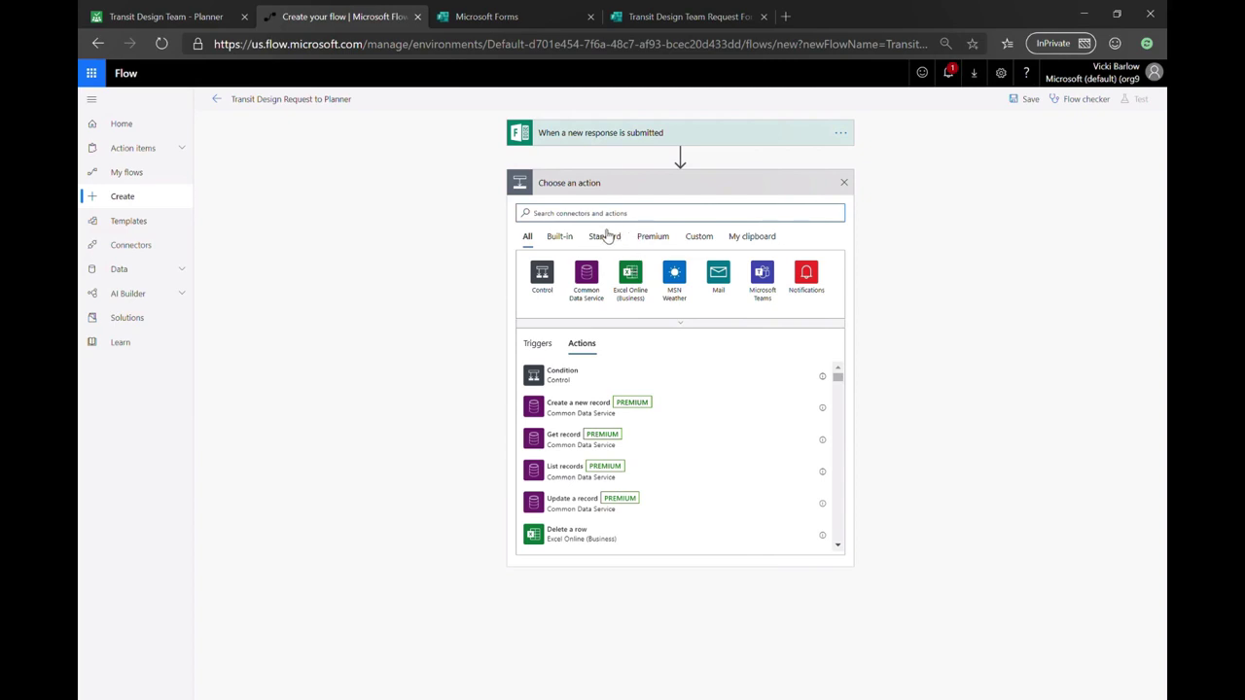
text(Forms)
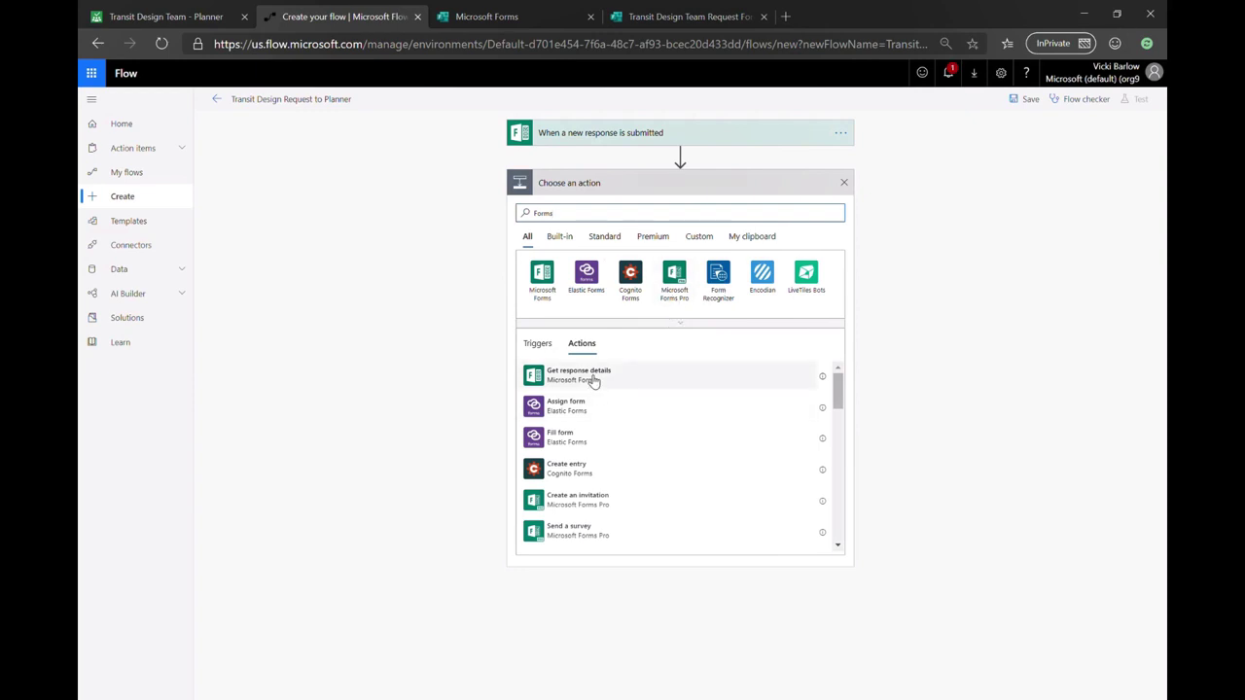
click(594, 381)
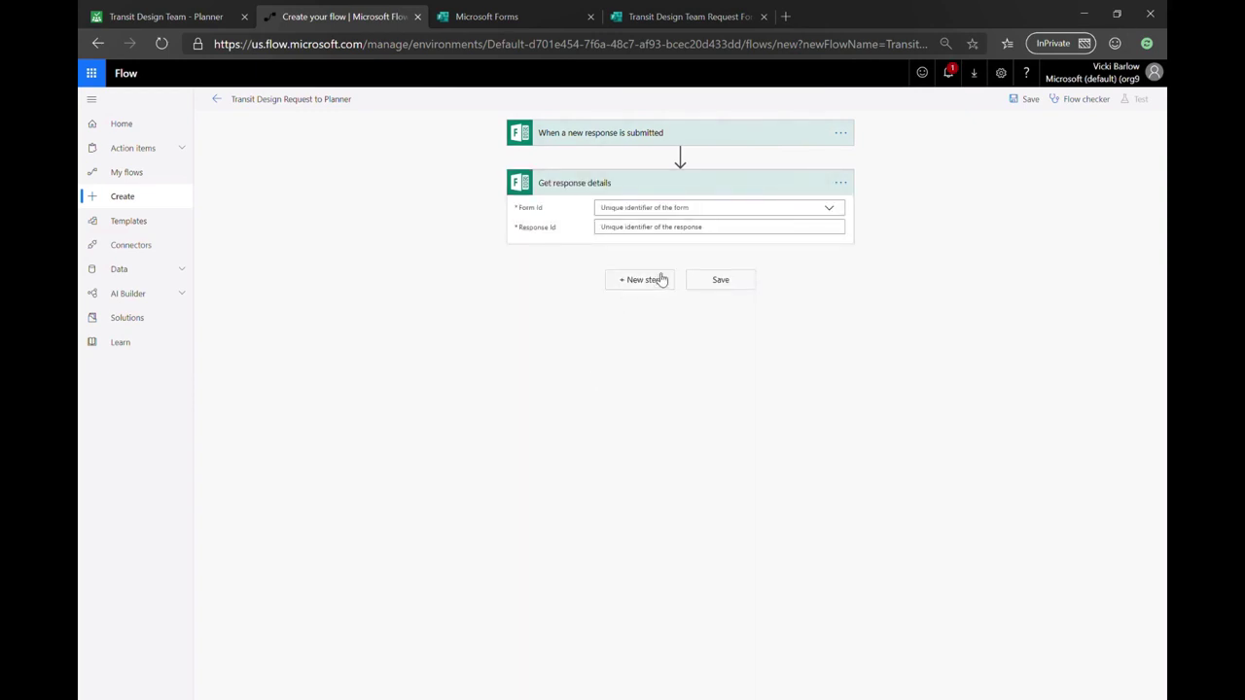
Set Get response details to the same form with the trigger's Response Id
click(707, 215)
click(691, 226)
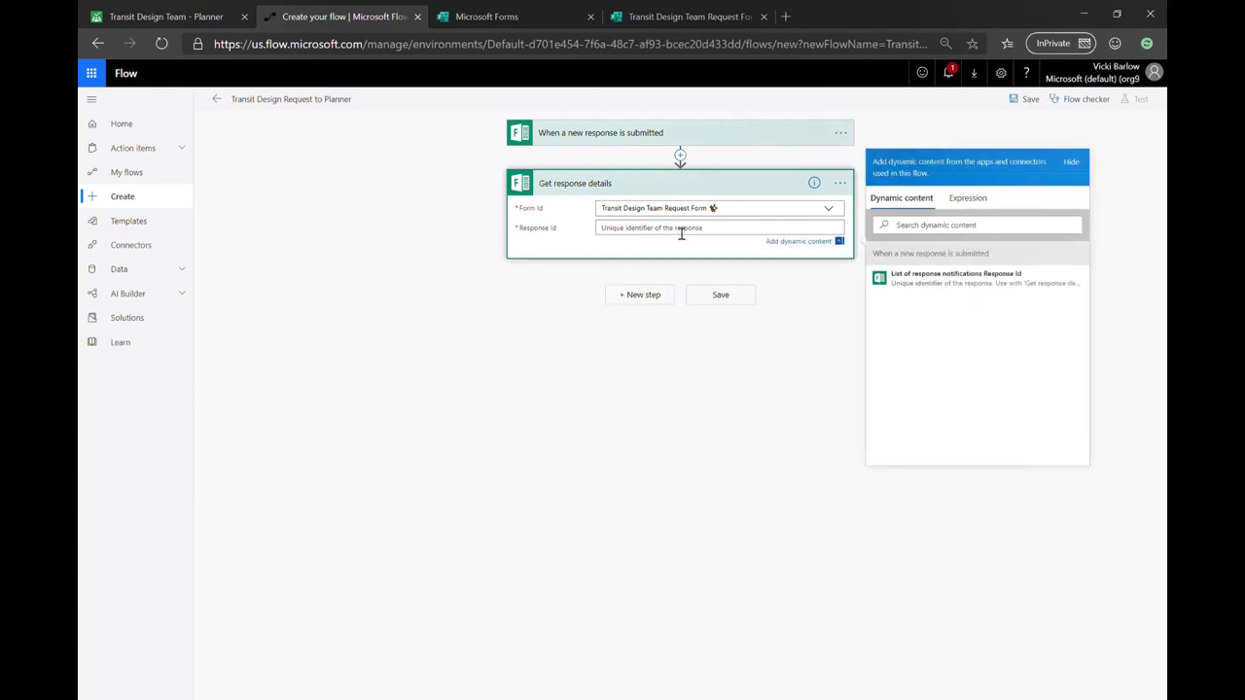
click(913, 280)
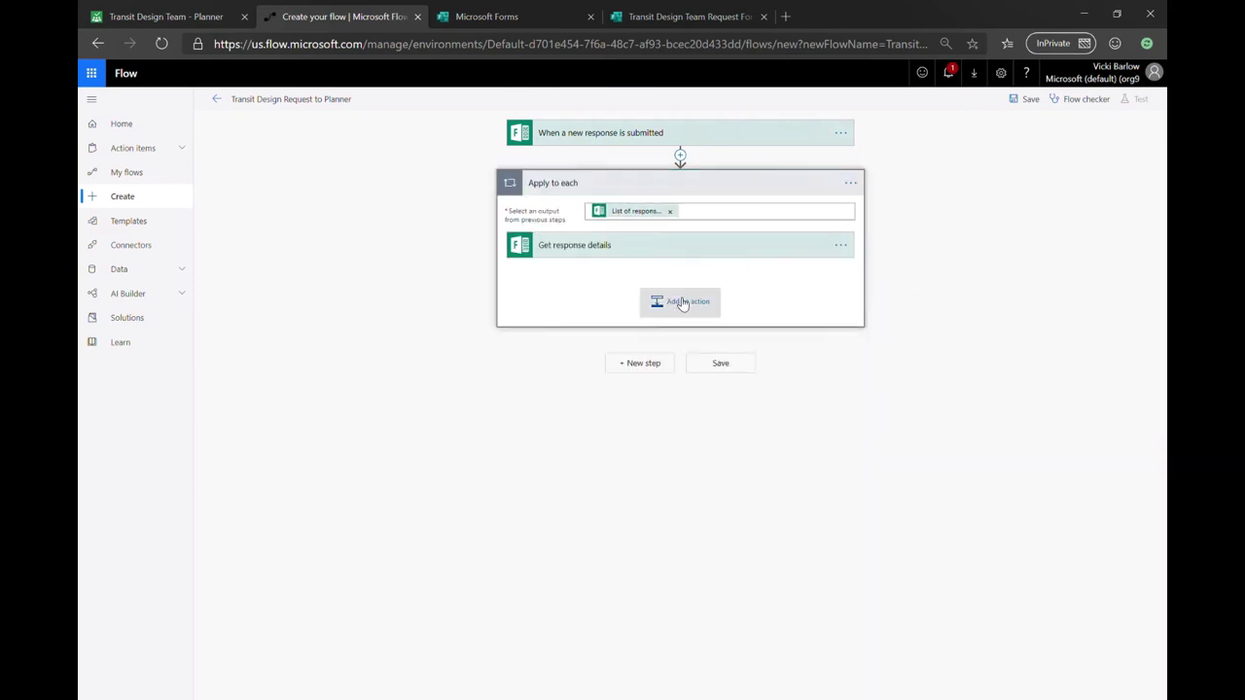
click(683, 303)
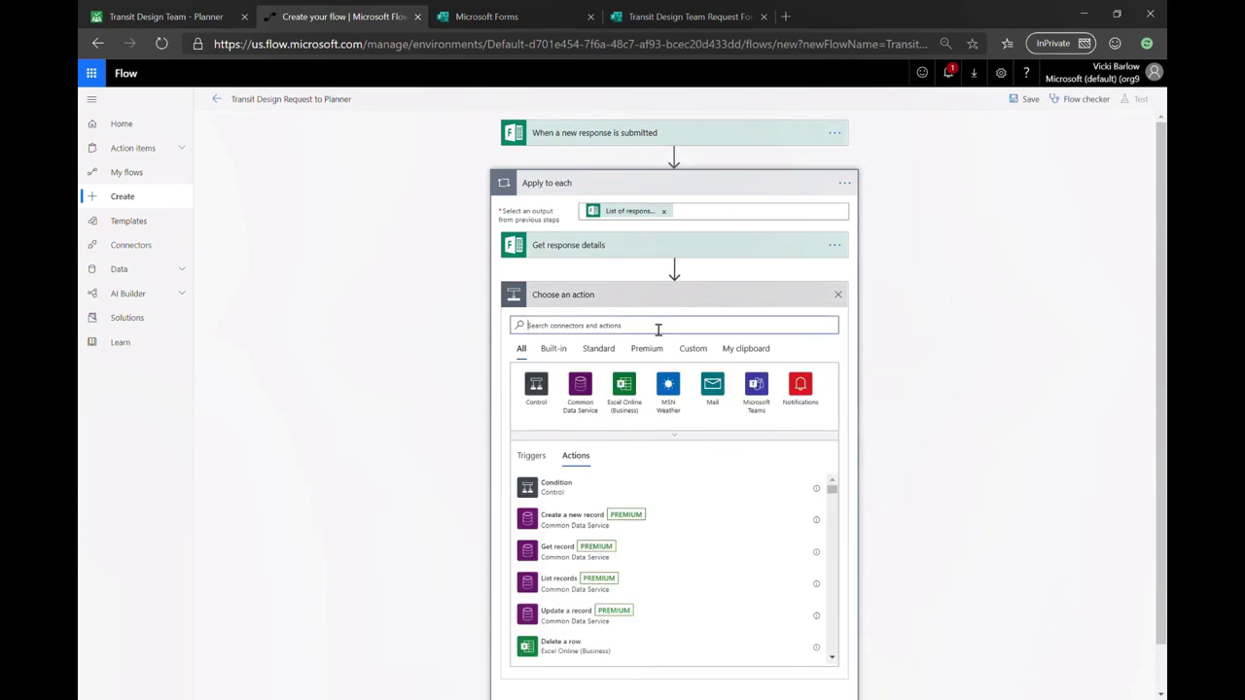
Add a Planner Create a task action using the Transit Design Team group and plan
text(Planner)
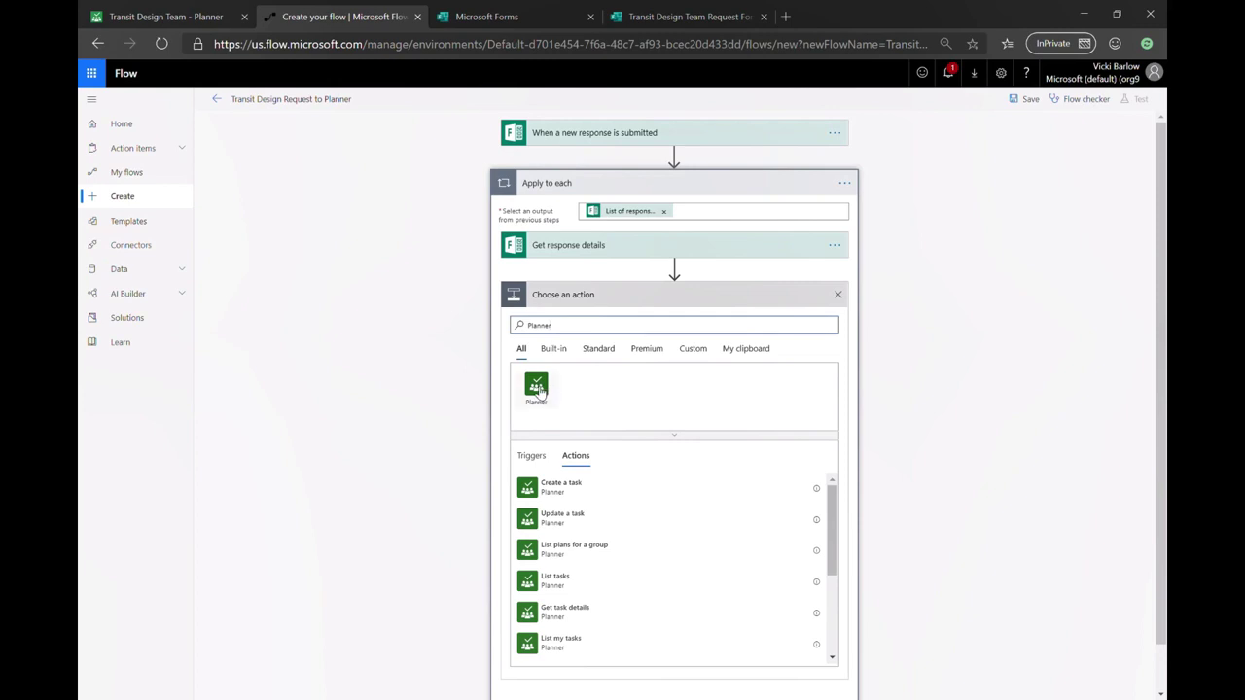
click(579, 495)
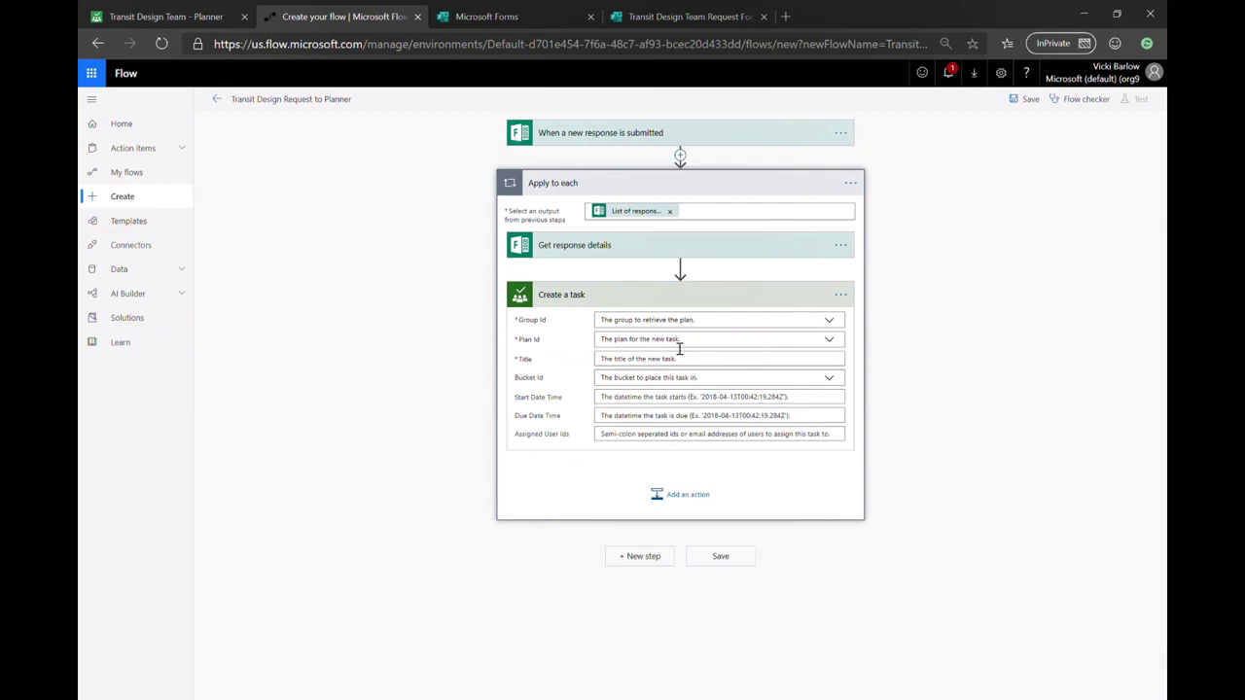
click(834, 329)
scroll(772, 434, down, 3)
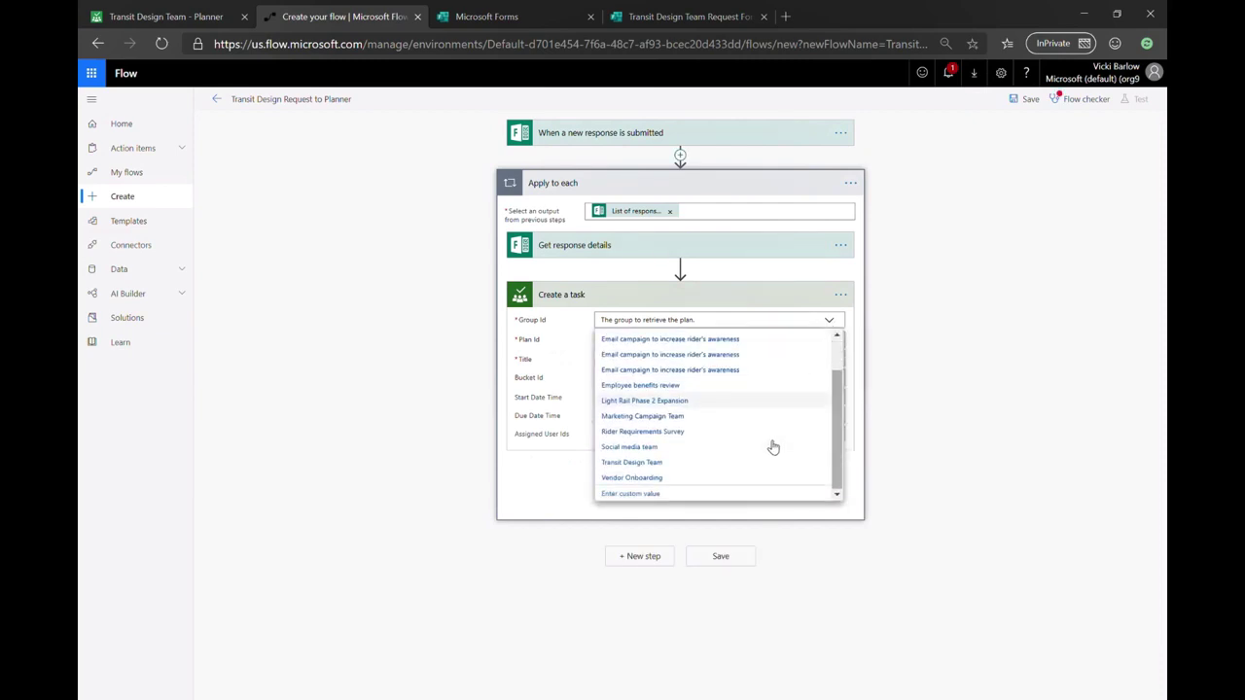
click(733, 464)
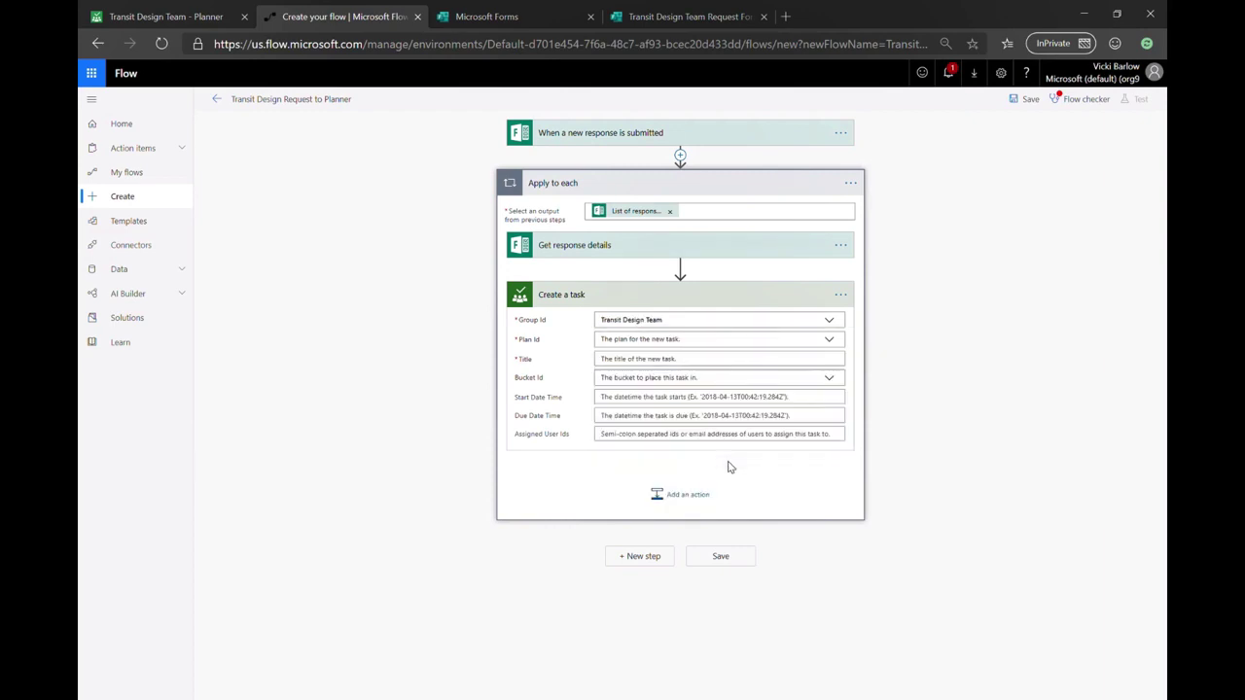
click(836, 340)
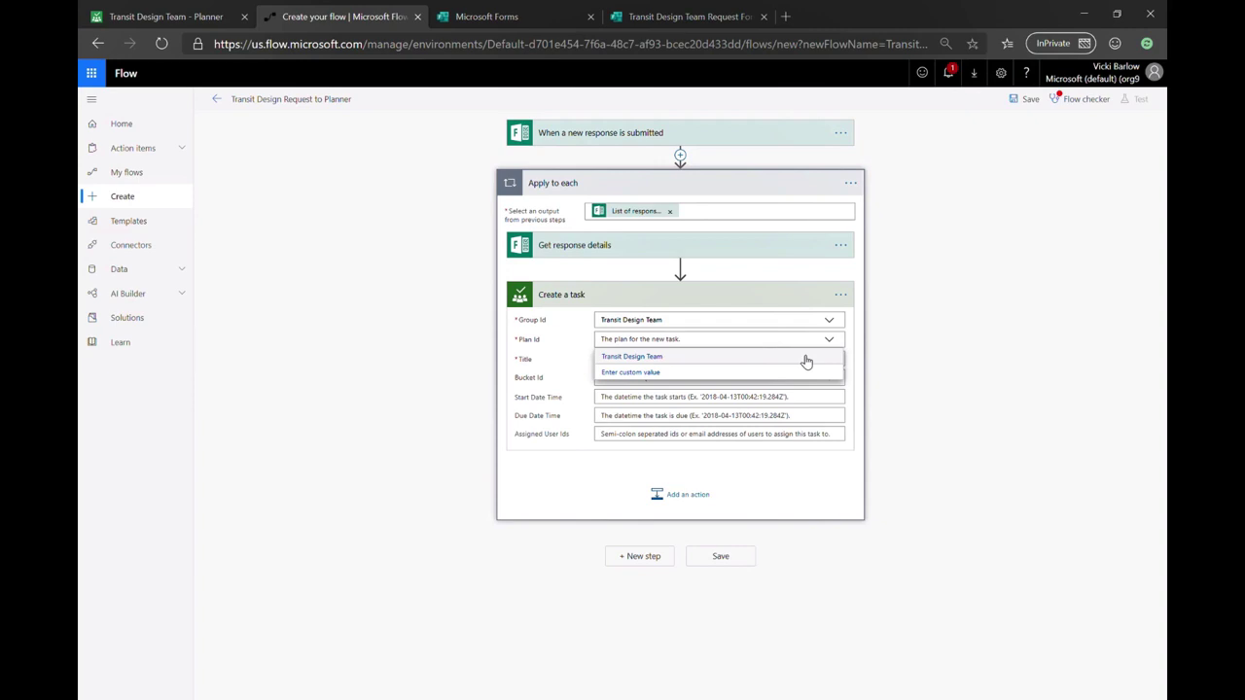
click(806, 360)
click(788, 369)
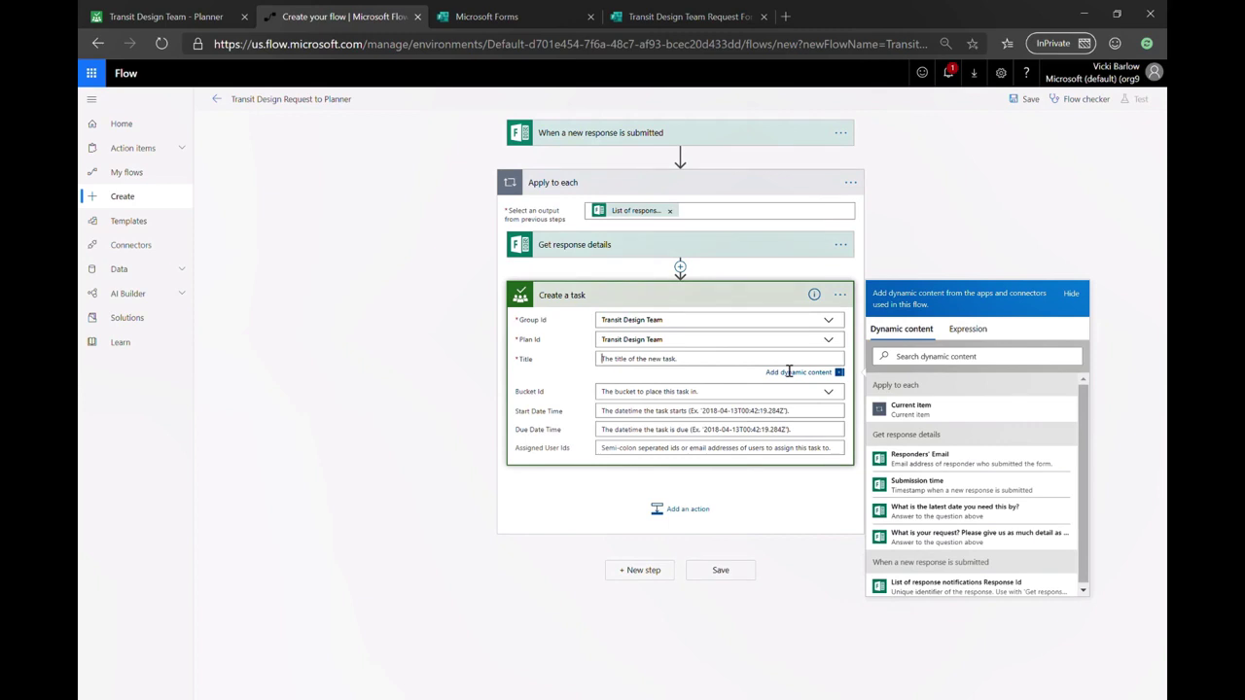
Title tasks 'Request from: [responder email], Request: [request answer]' and use the New Design Requests bucket
text(Request from:)
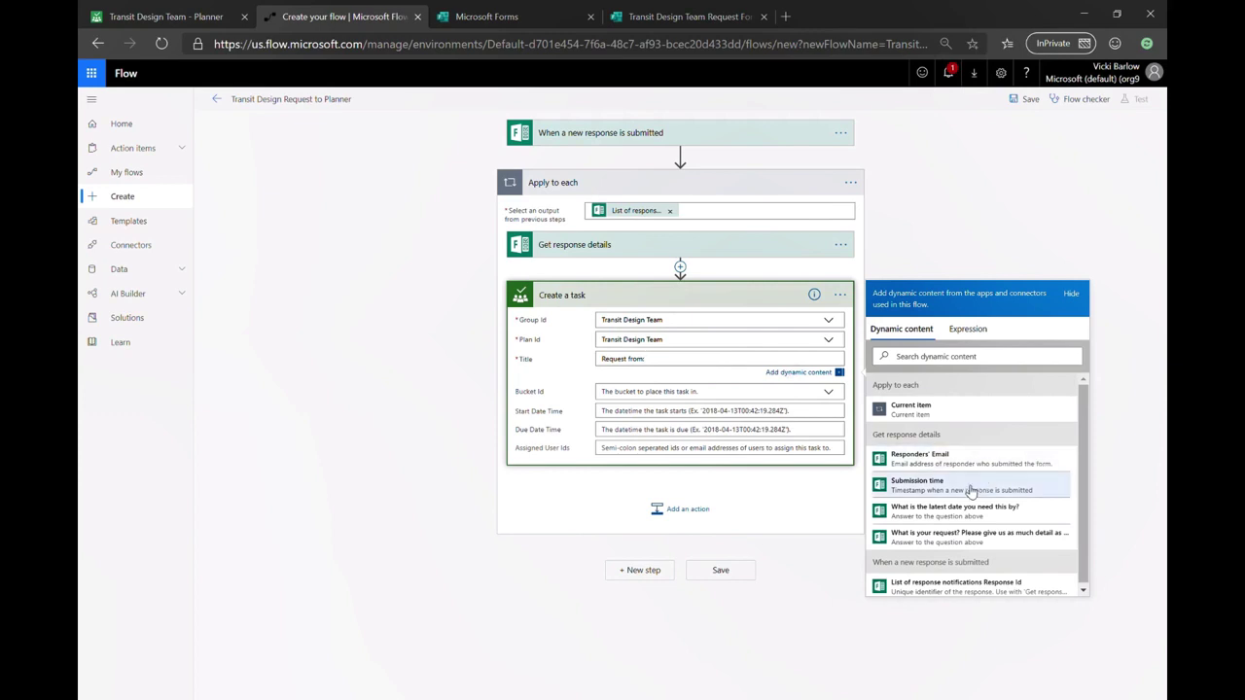
click(919, 455)
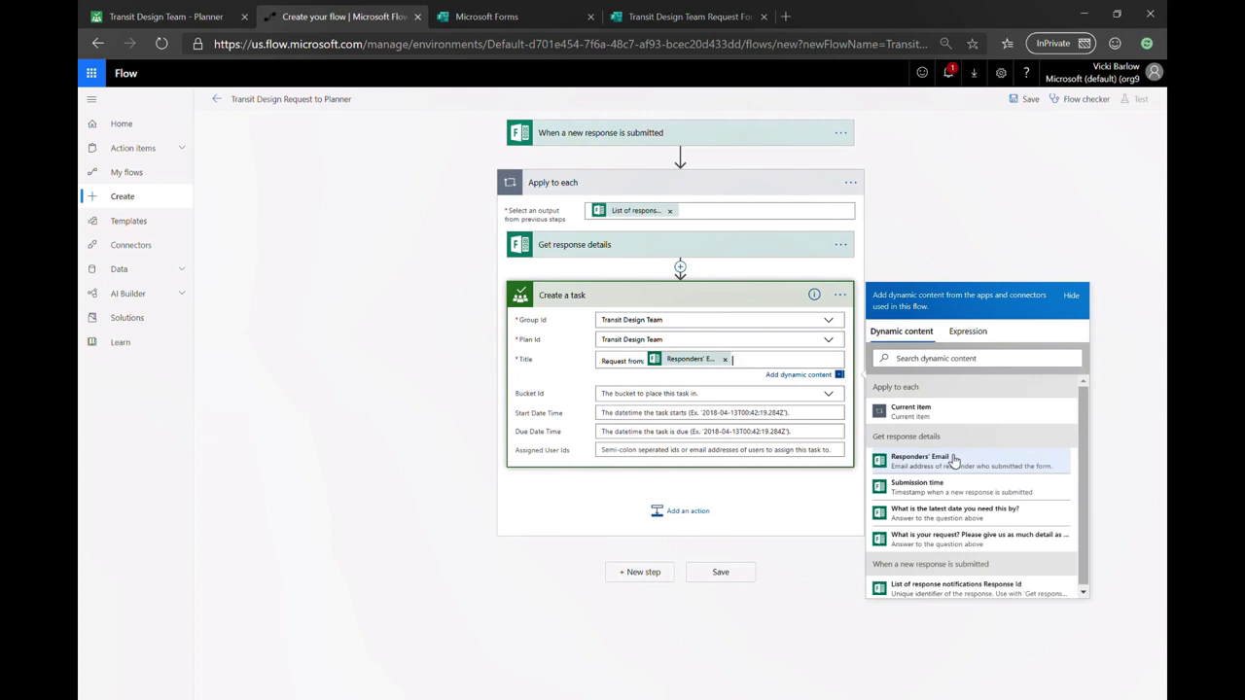
text(, Request:)
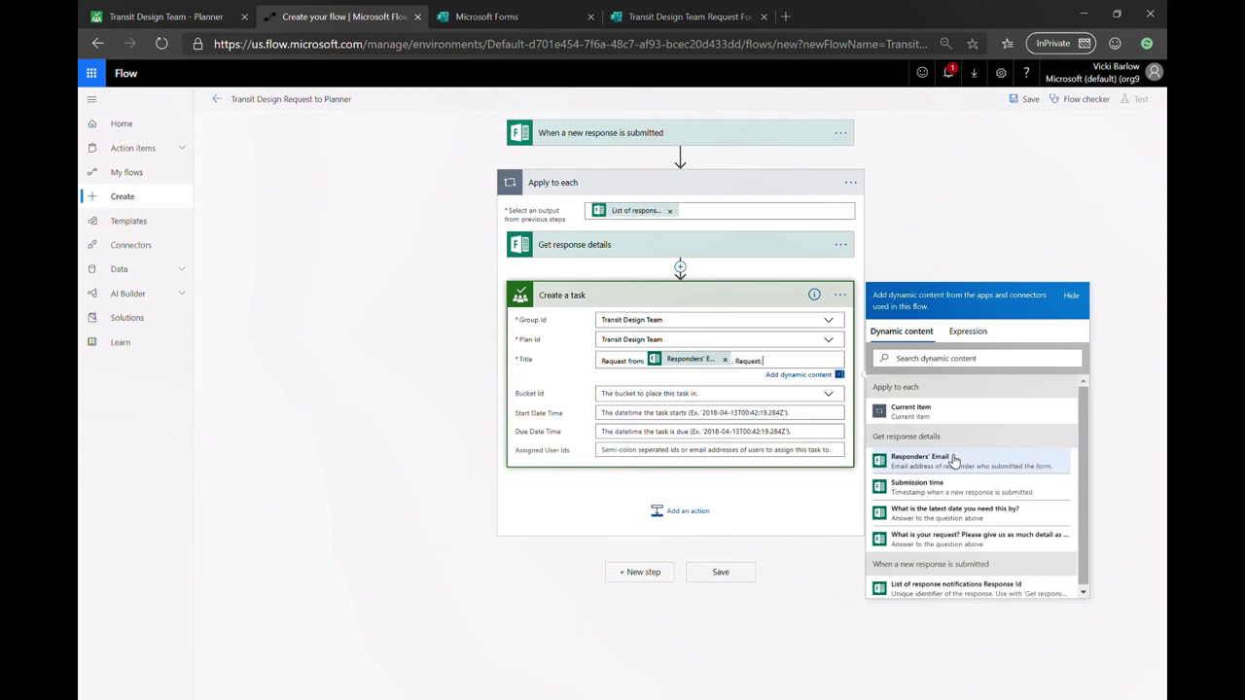
click(981, 537)
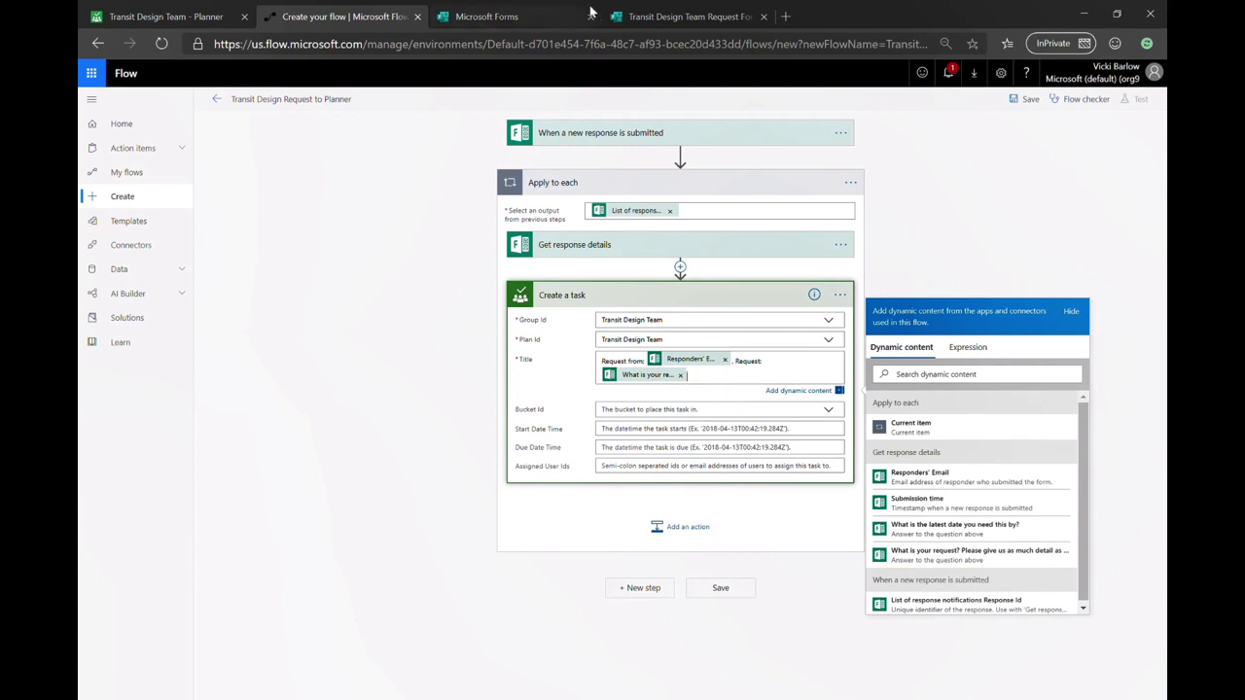
click(670, 416)
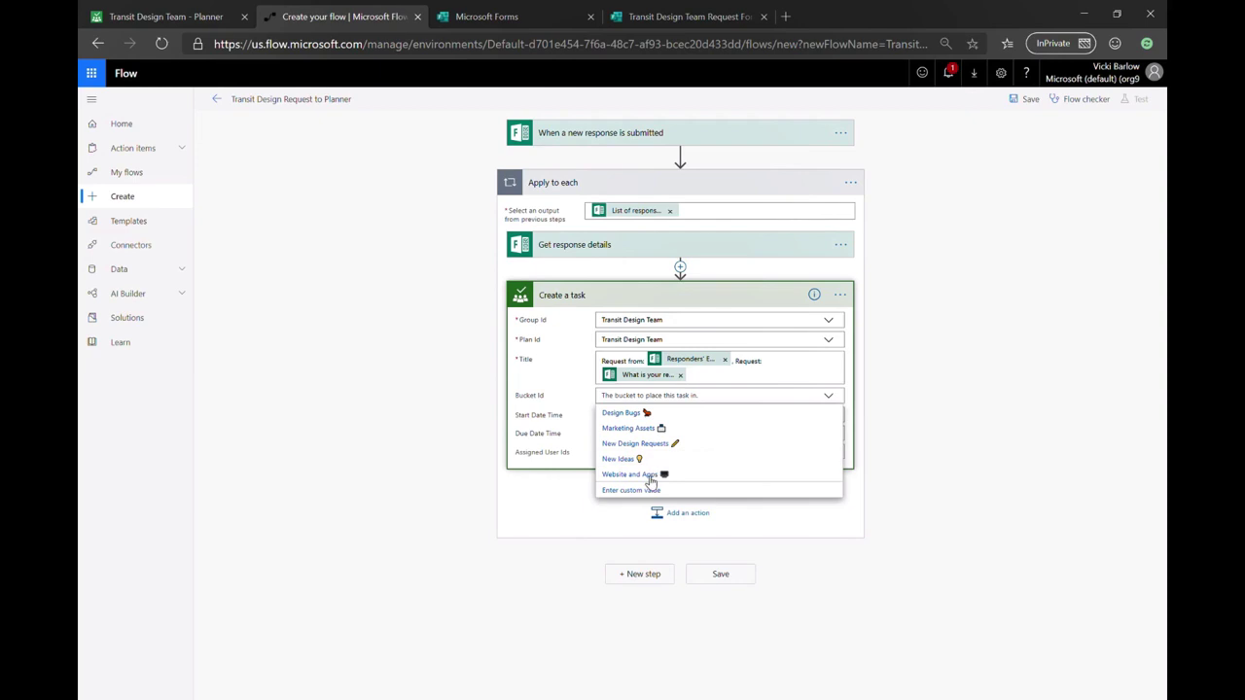
click(647, 446)
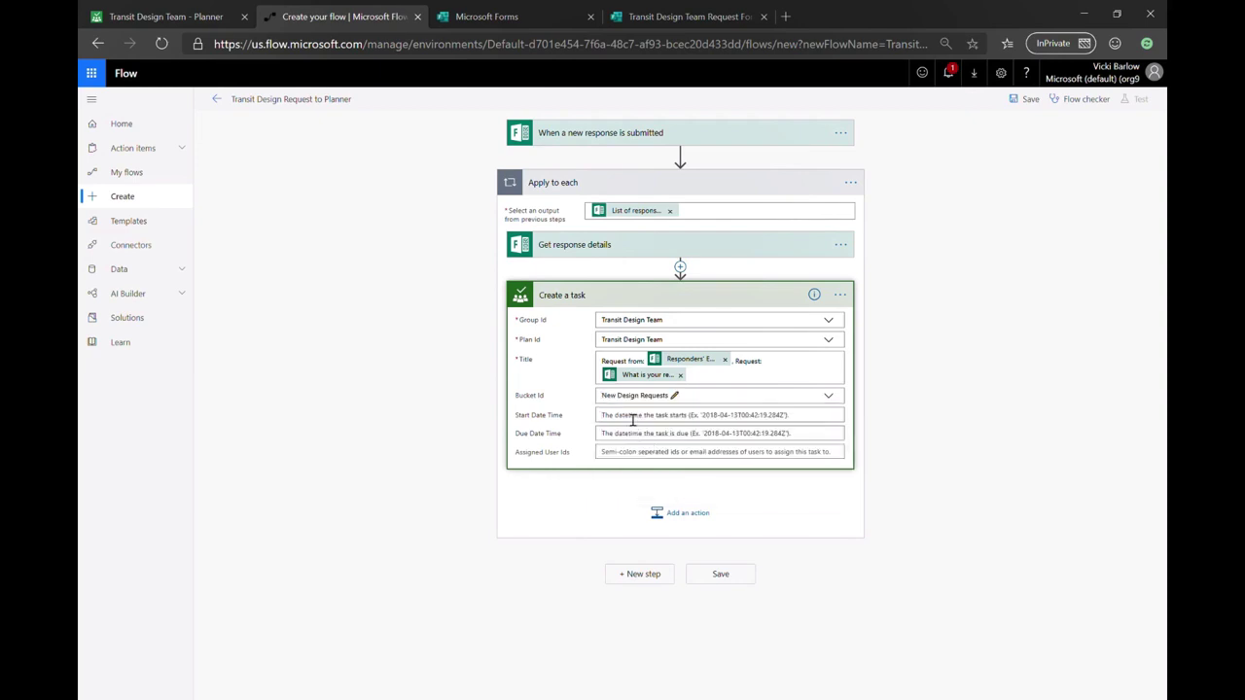
click(629, 437)
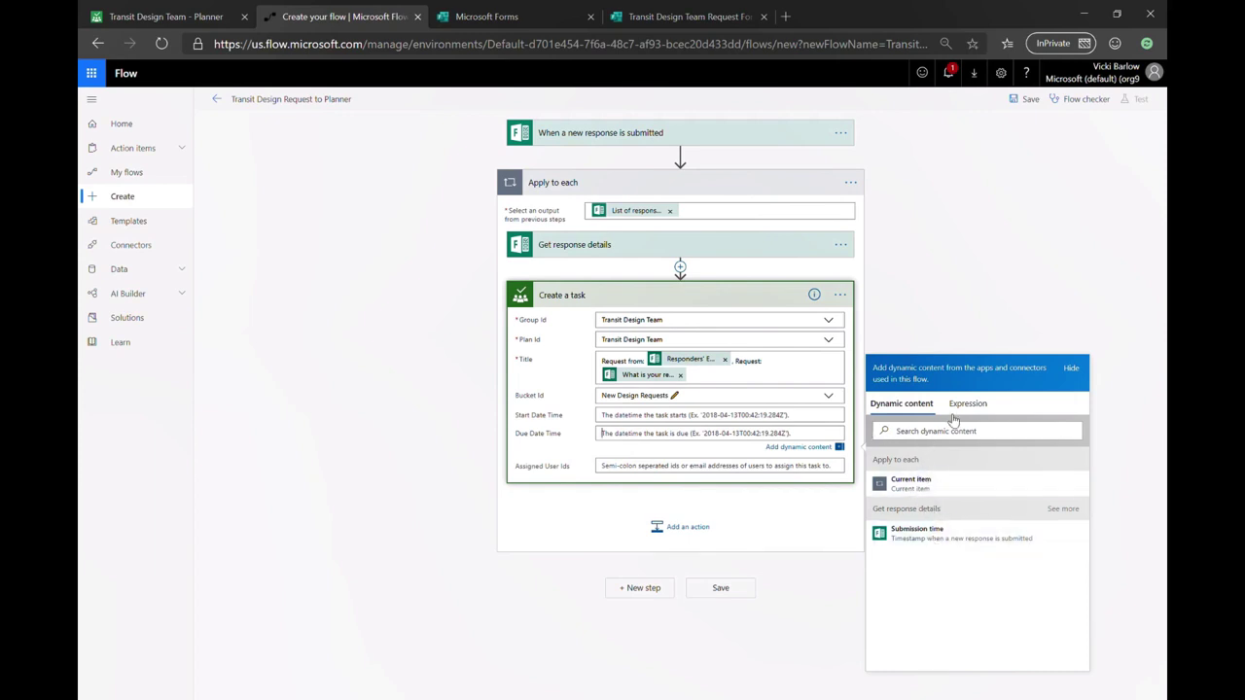
Set Start Date Time to utcNow() and Due Date Time to the 'latest date you need this by' answer
click(718, 418)
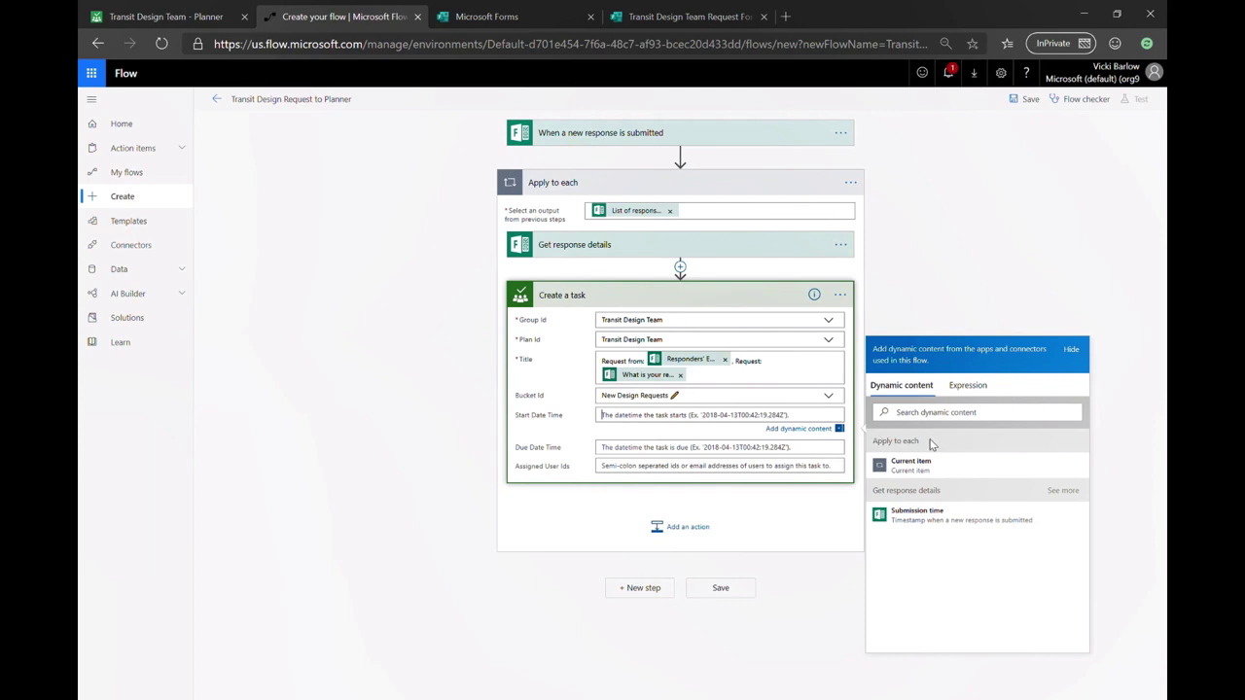
click(967, 389)
scroll(984, 545, down, 5)
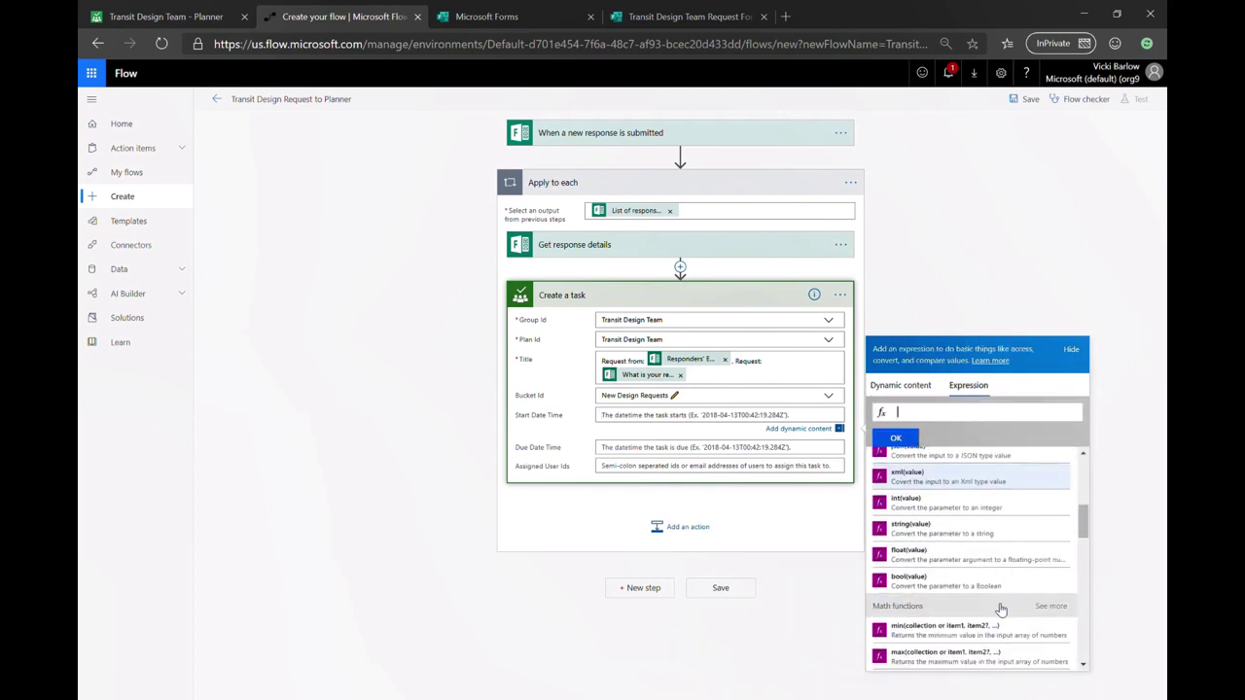
scroll(984, 550, up, 3)
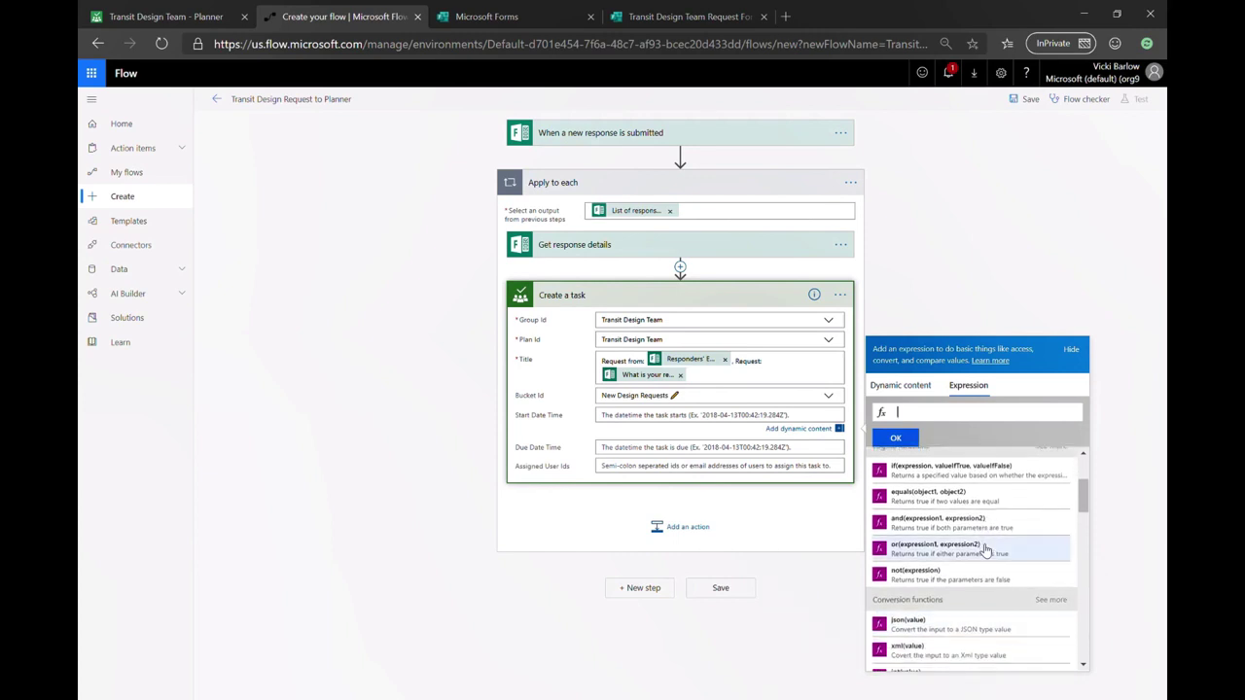
text(utc)
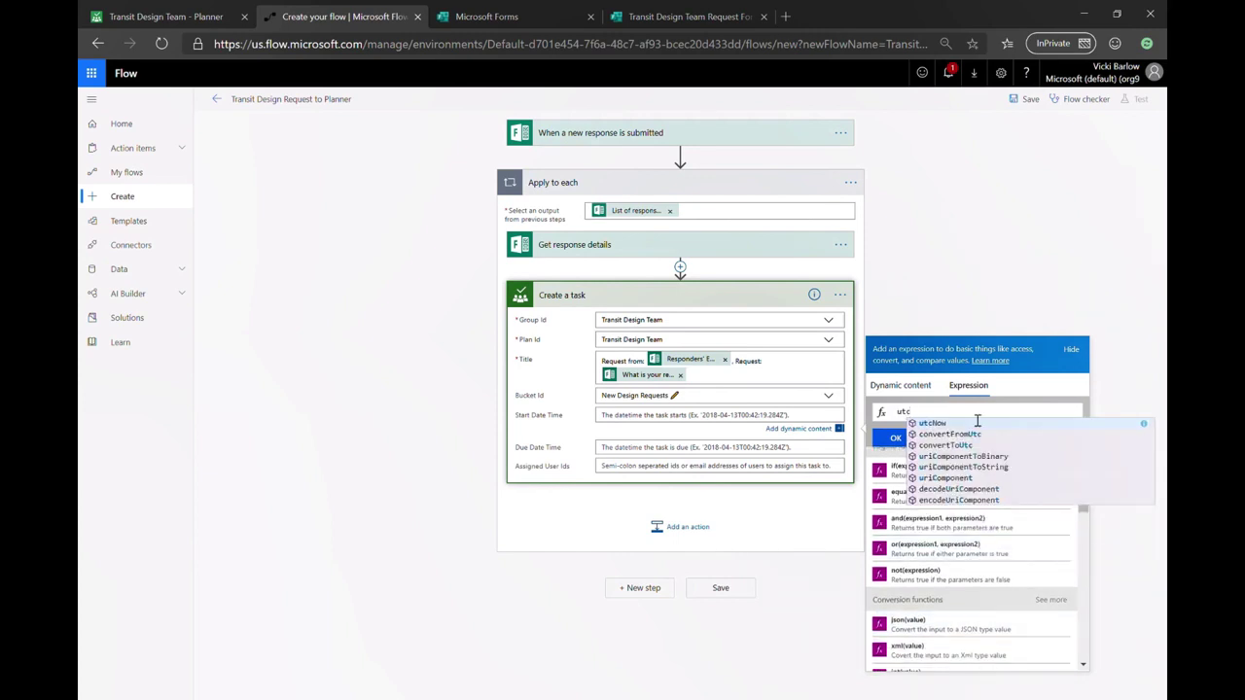
click(956, 425)
click(895, 437)
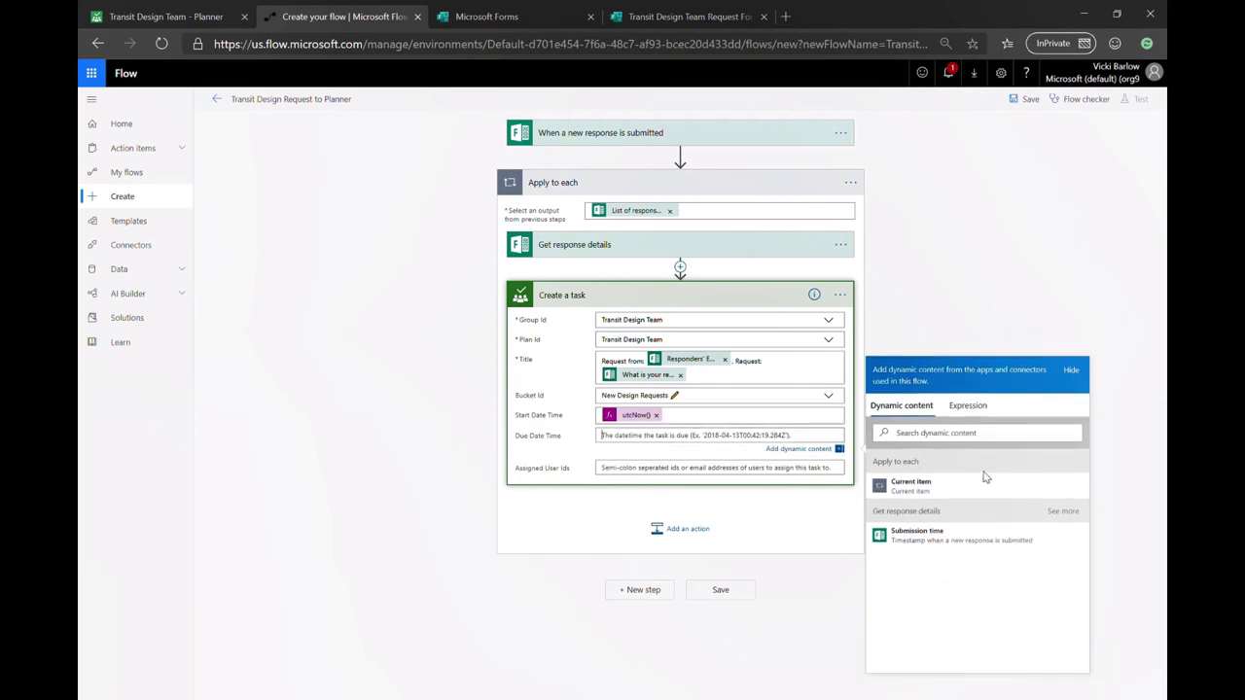
click(1075, 519)
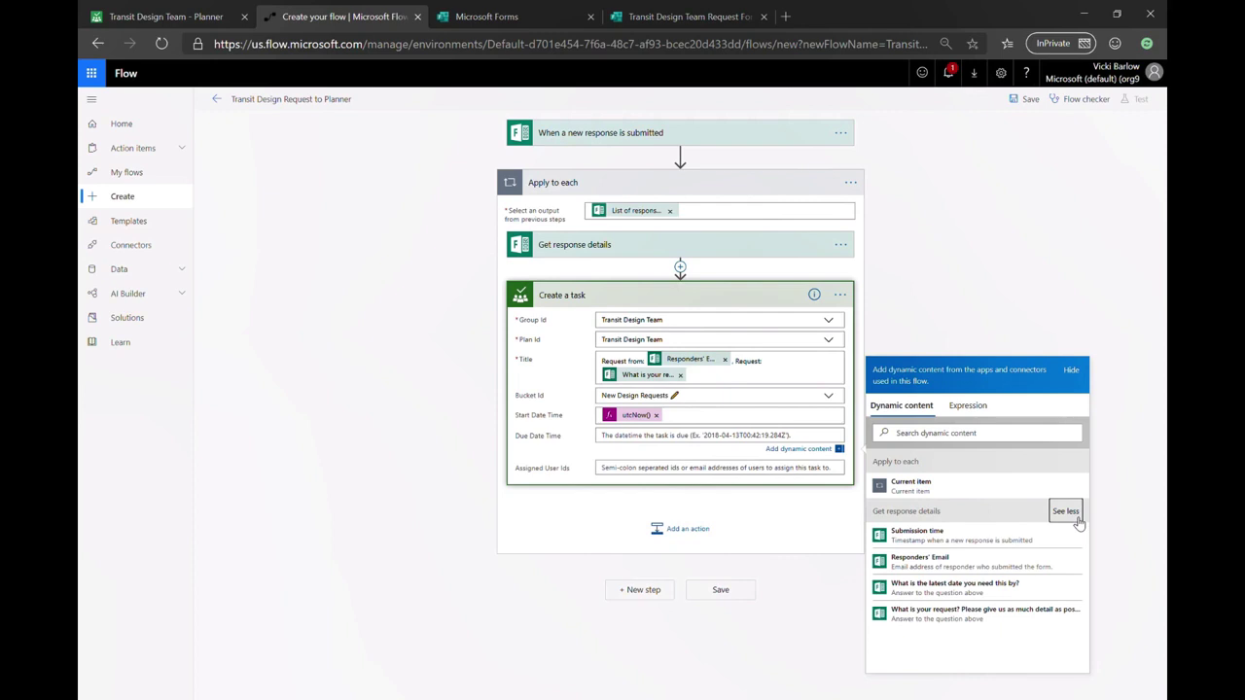
click(1029, 590)
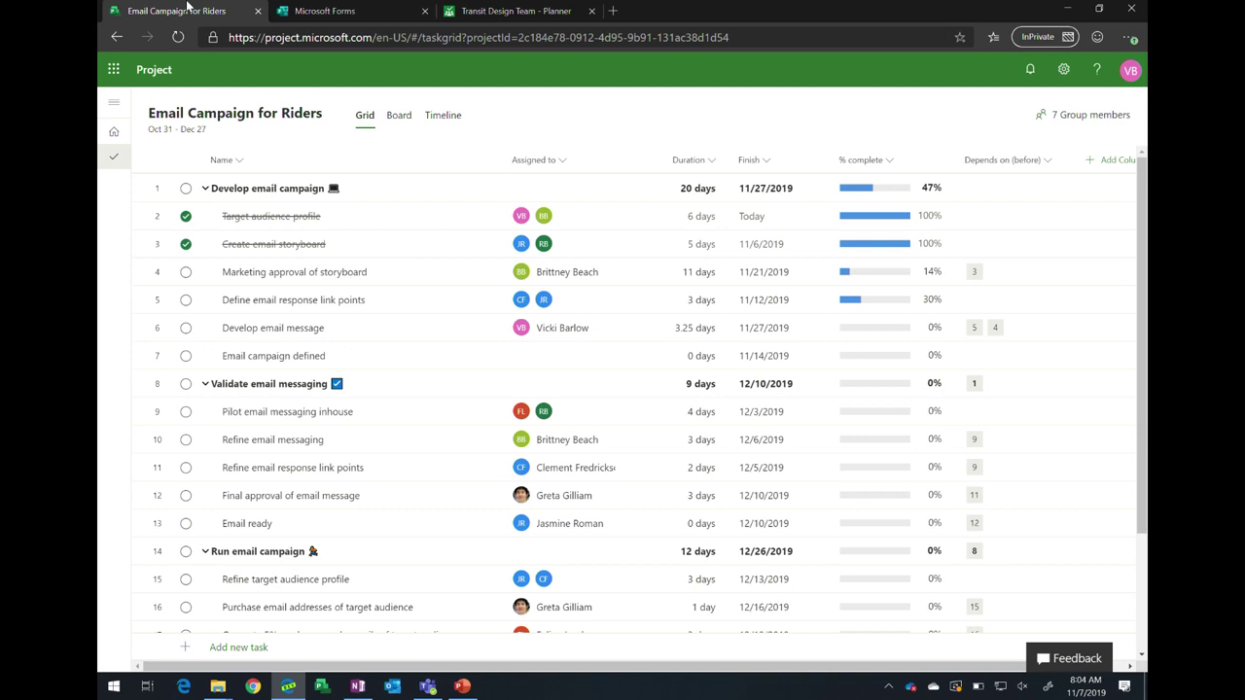
View the Email Campaign for Riders plan in Project's Timeline view
click(444, 121)
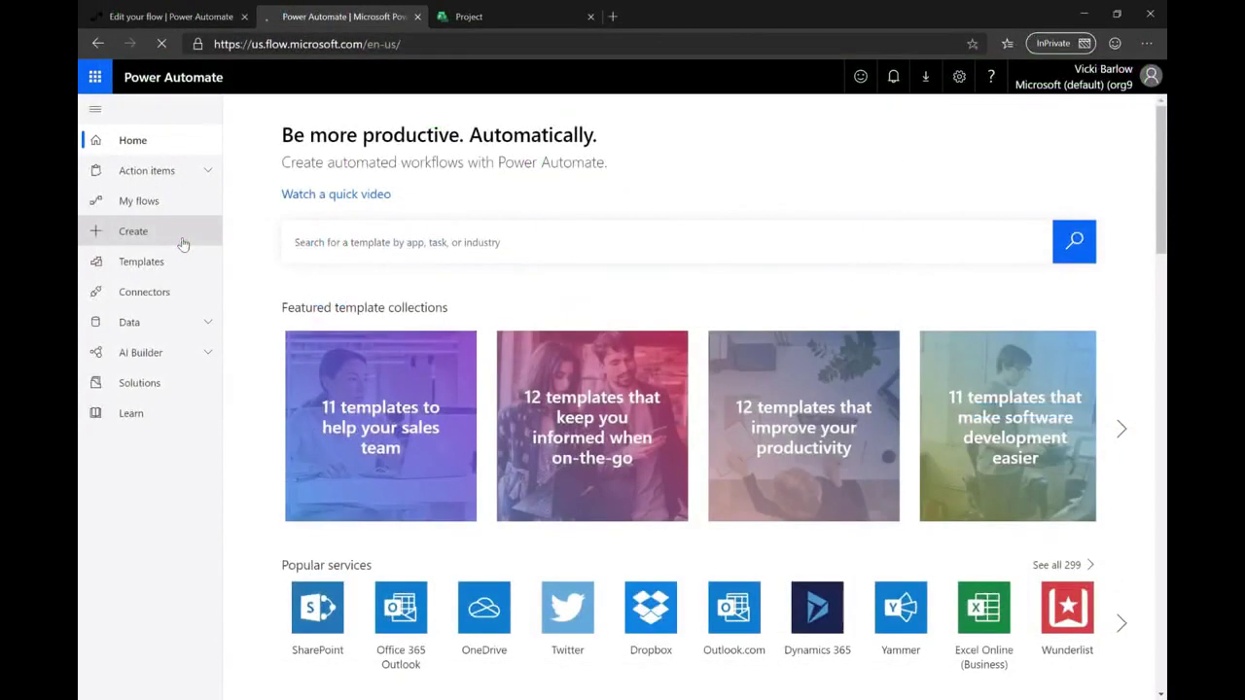
Create automated flow 'Start Date of MY tasks change' with the Common Data Service 'When a record is updated' trigger
click(134, 231)
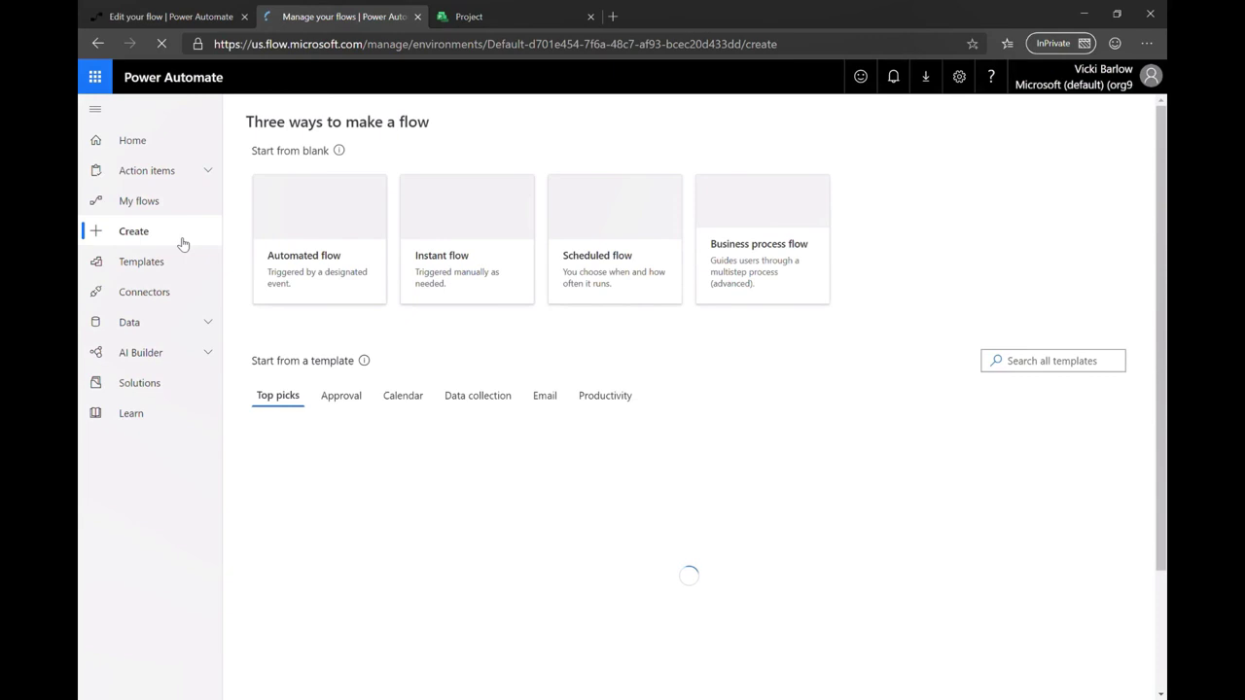
click(331, 241)
click(692, 249)
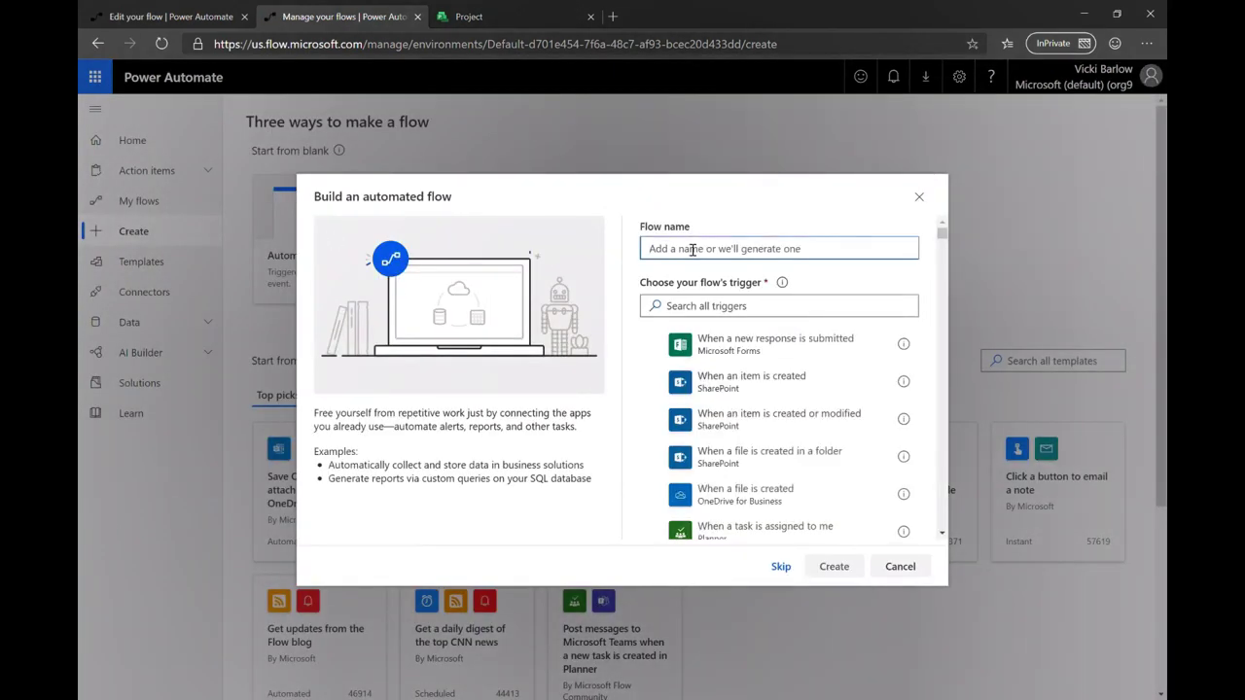
text(Start Date of my t)
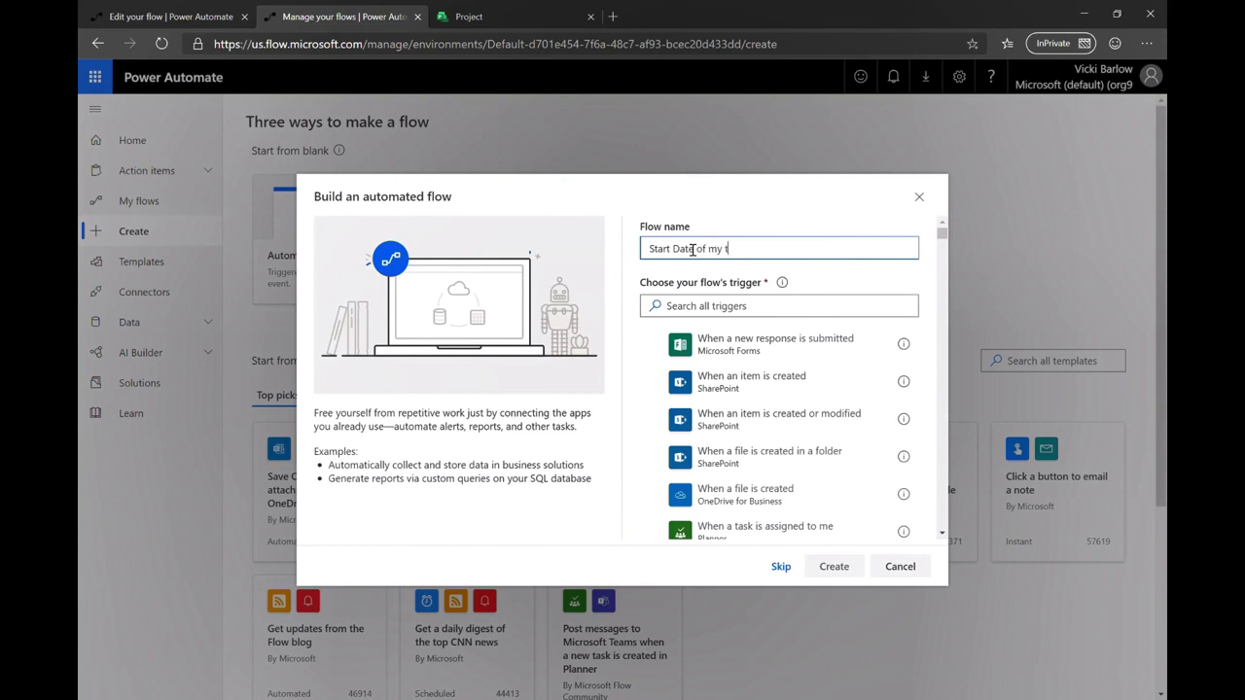
key(BackSpace)
key(BackSpace)
key(BackSpace)
text(MY tasks change)
click(703, 320)
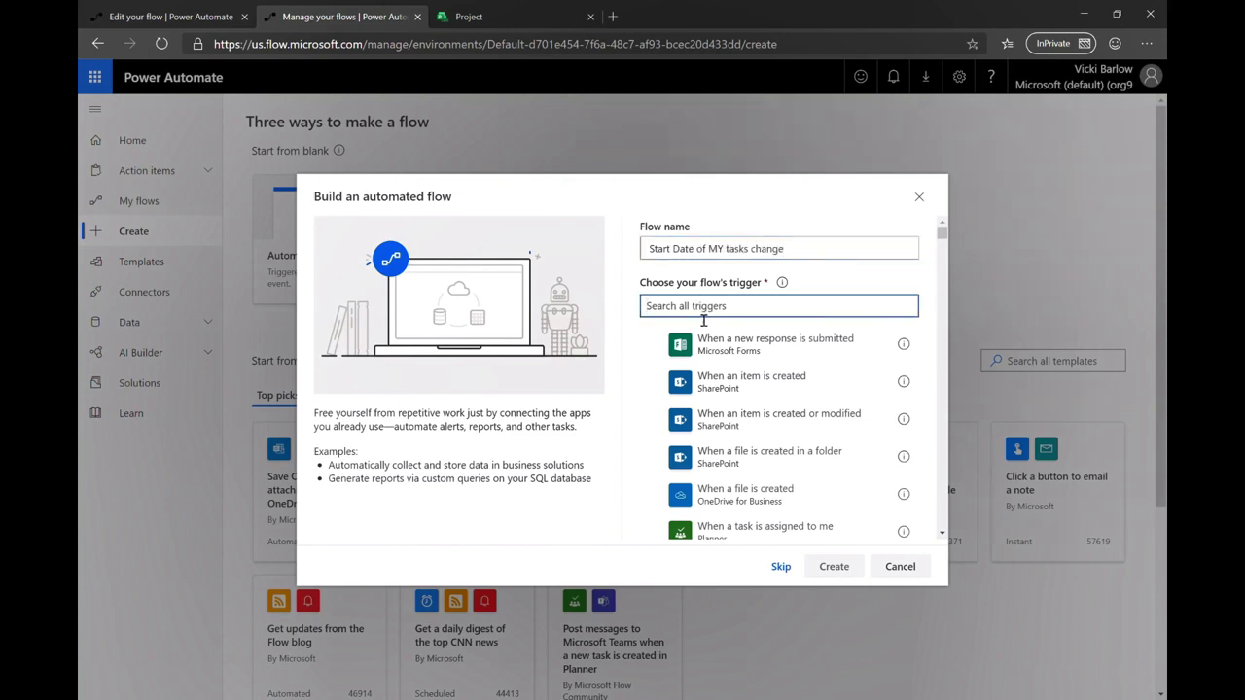
text(common data)
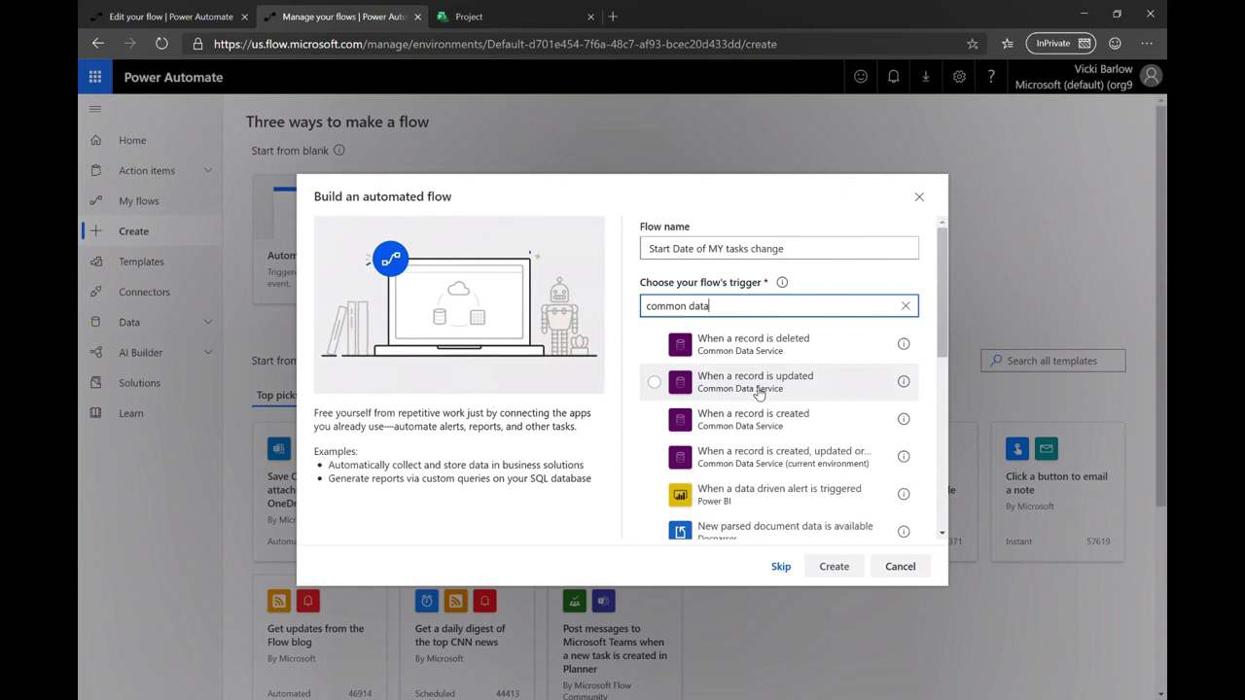
click(758, 389)
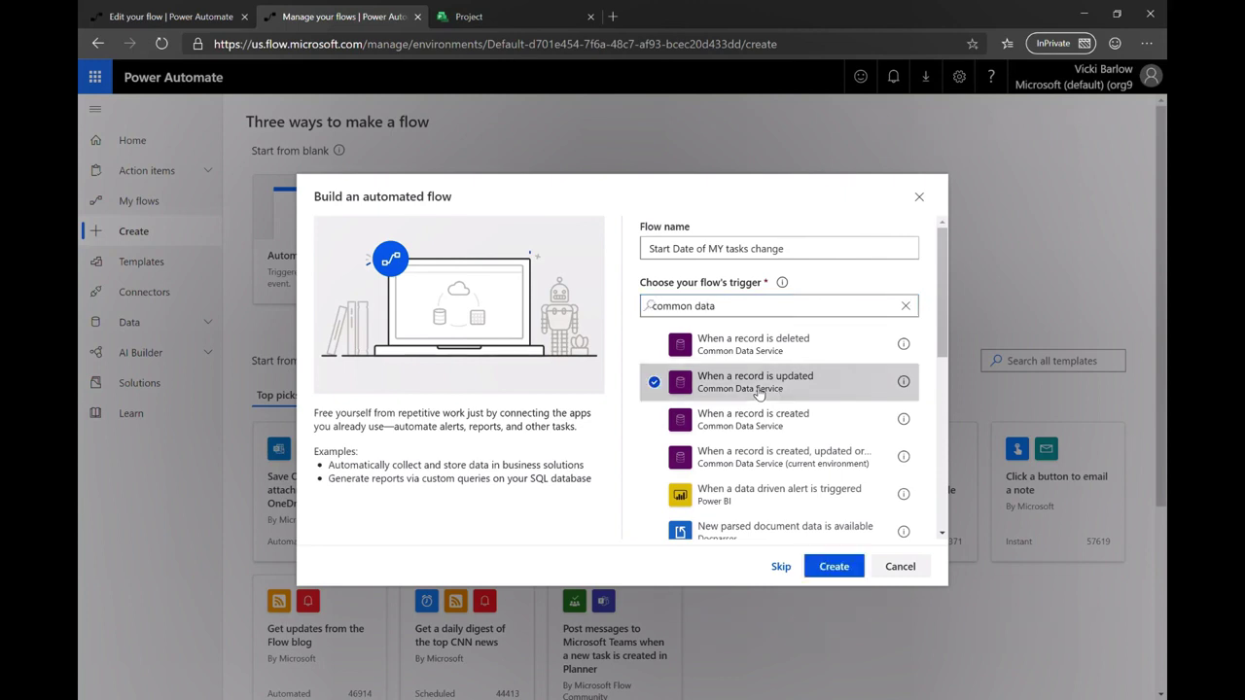
click(834, 566)
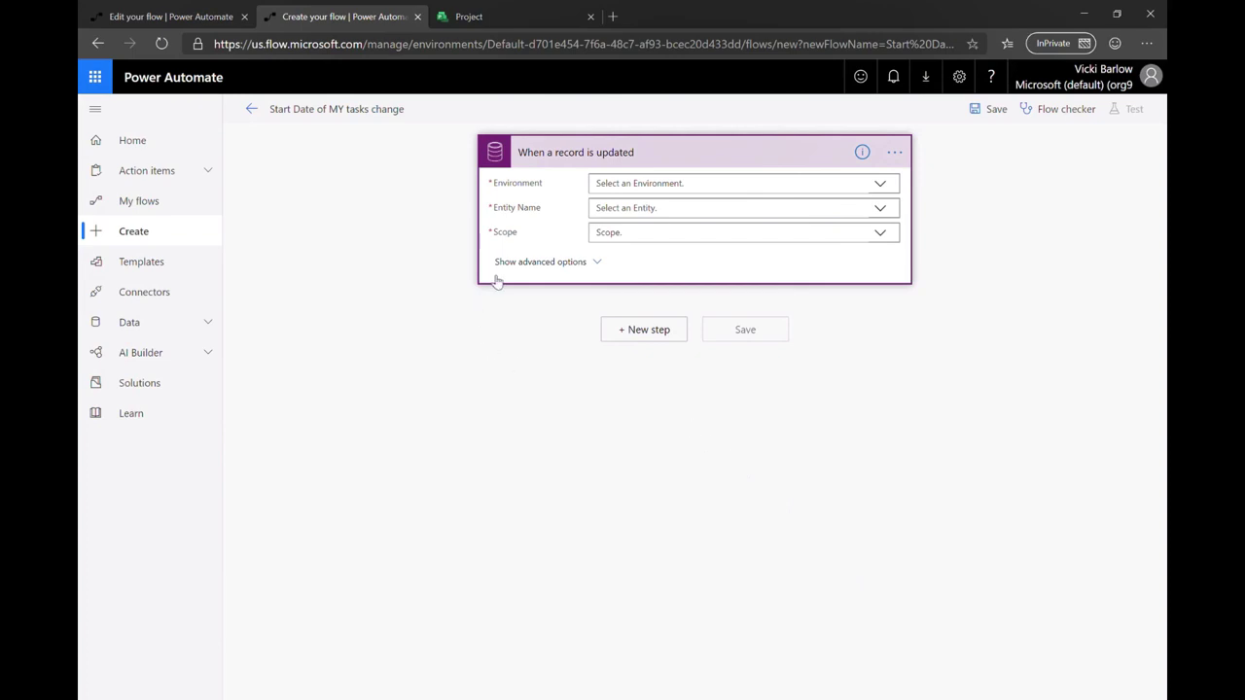
Point the trigger at the default Microsoft environment, the Project Tasks entity and Organization scope
click(703, 190)
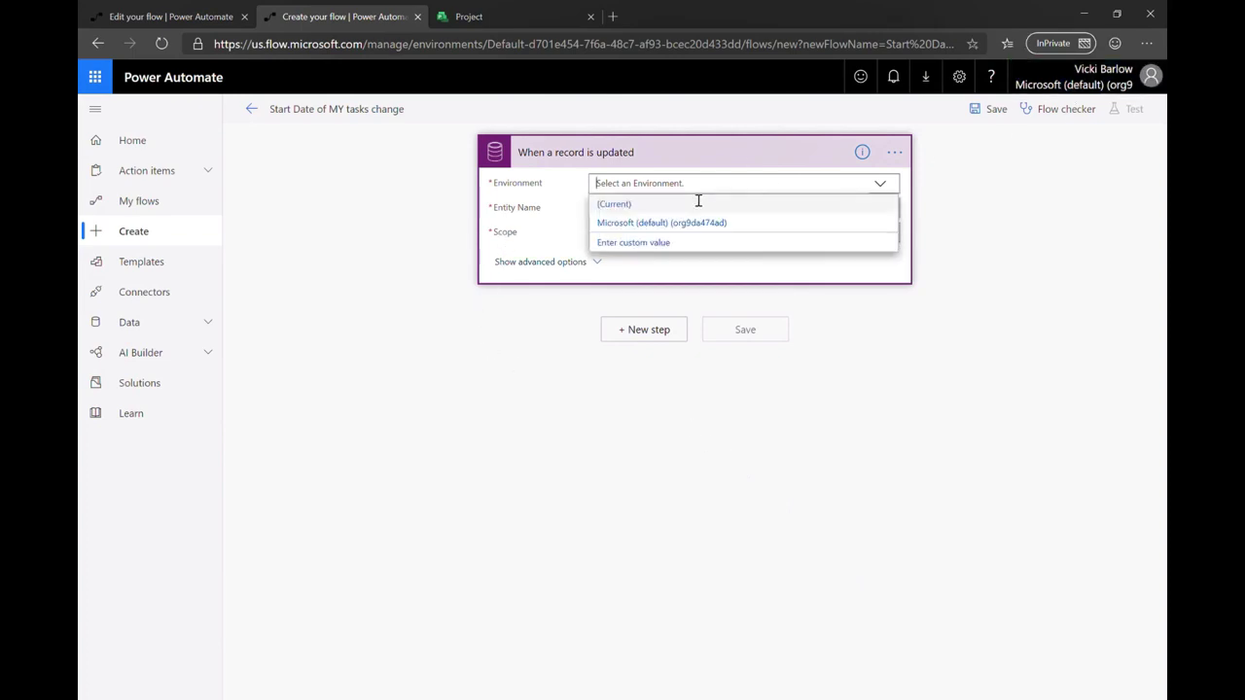
click(684, 225)
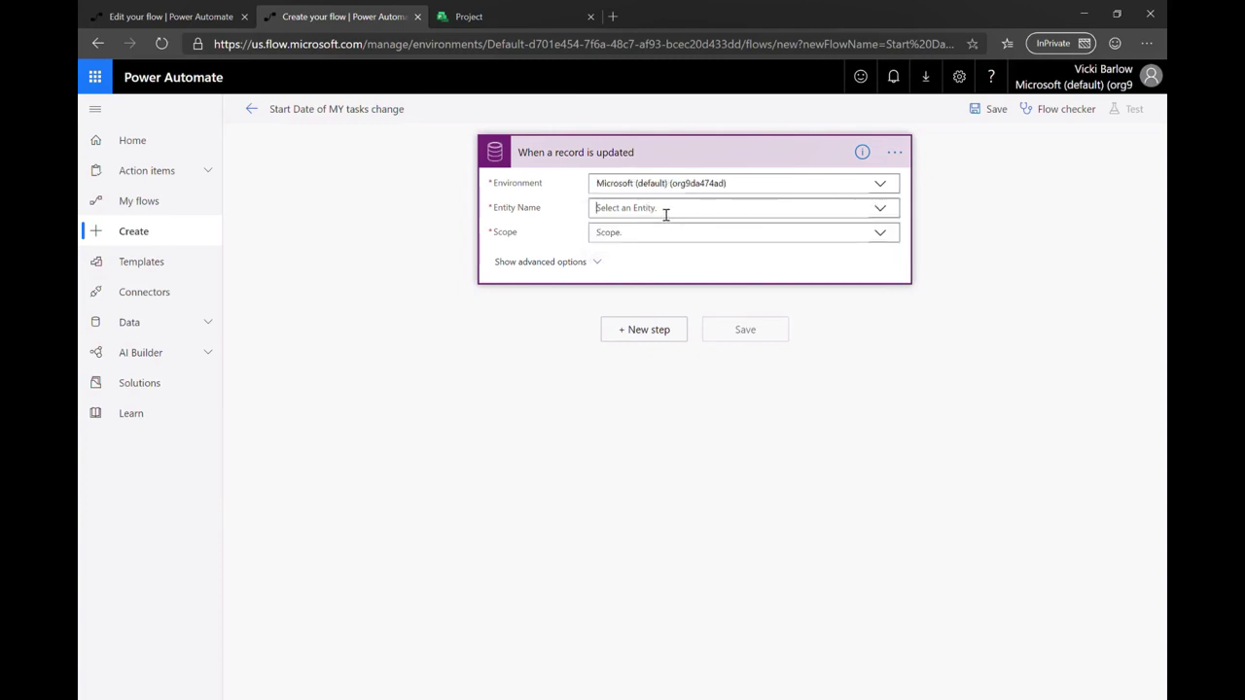
click(665, 210)
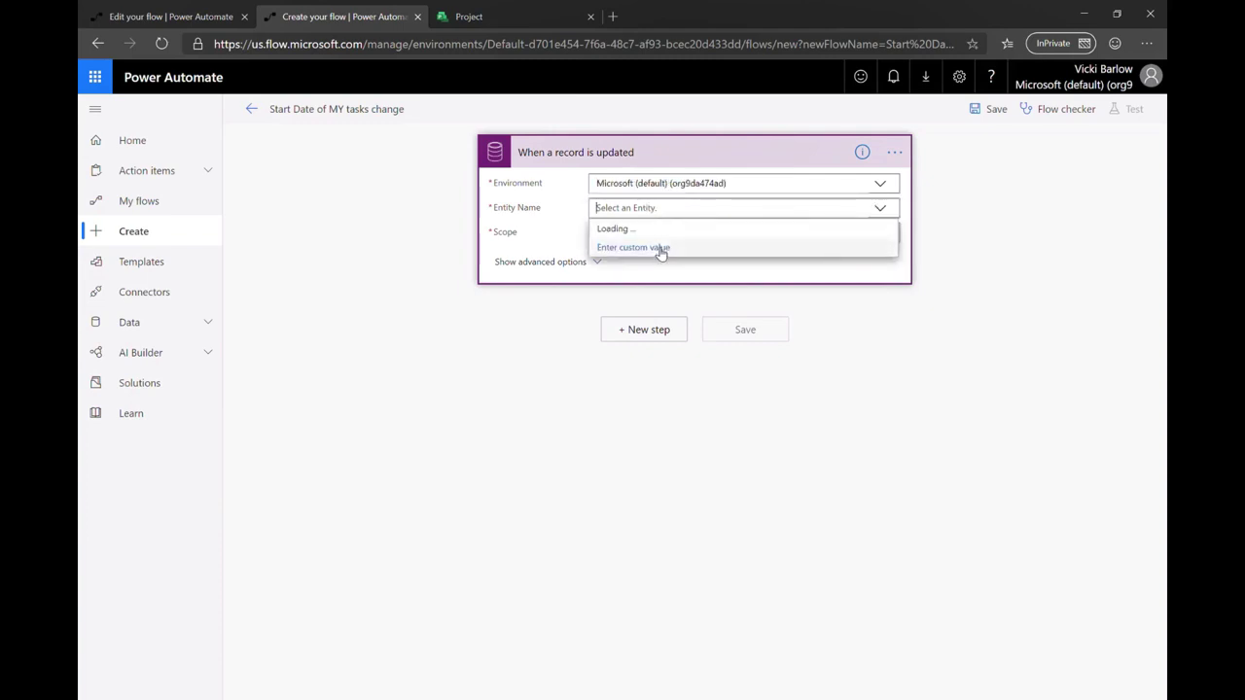
text(task)
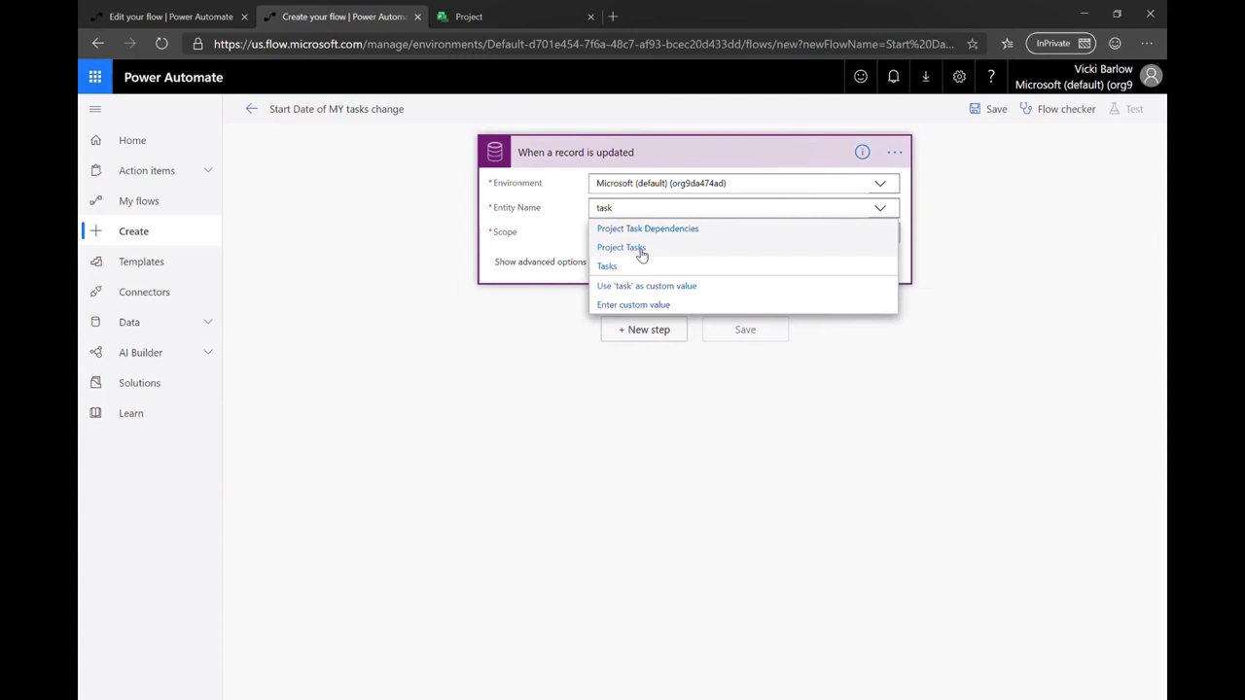
click(640, 250)
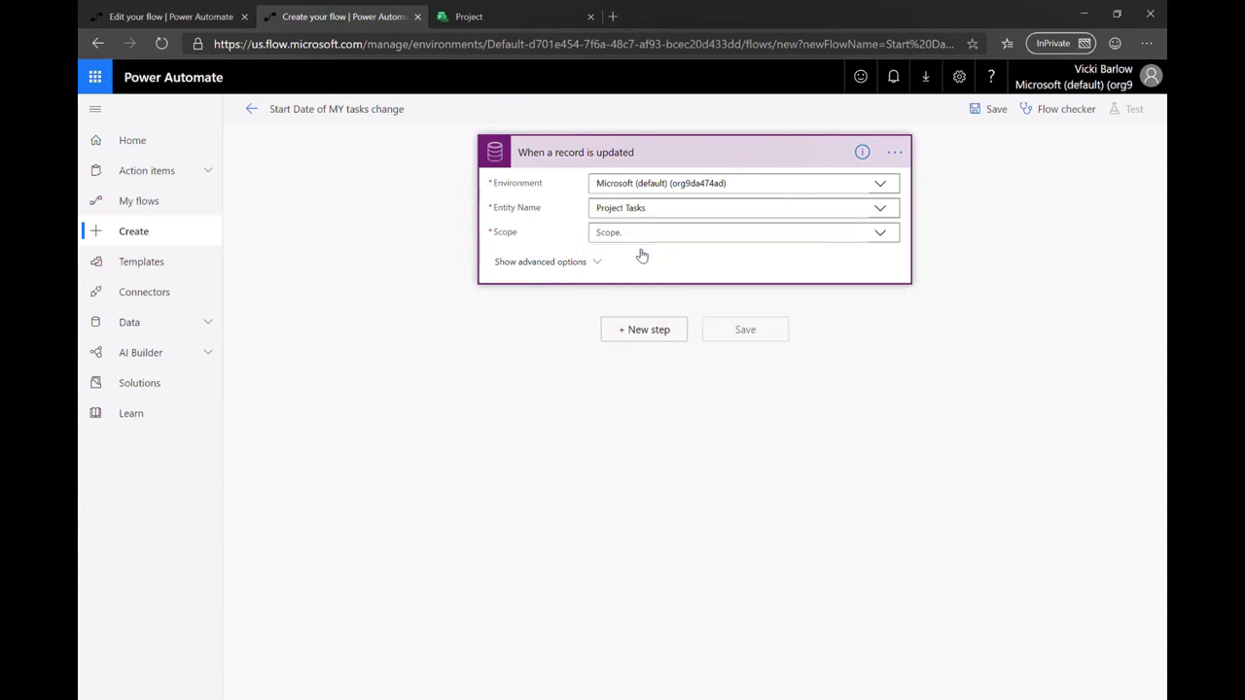
click(661, 238)
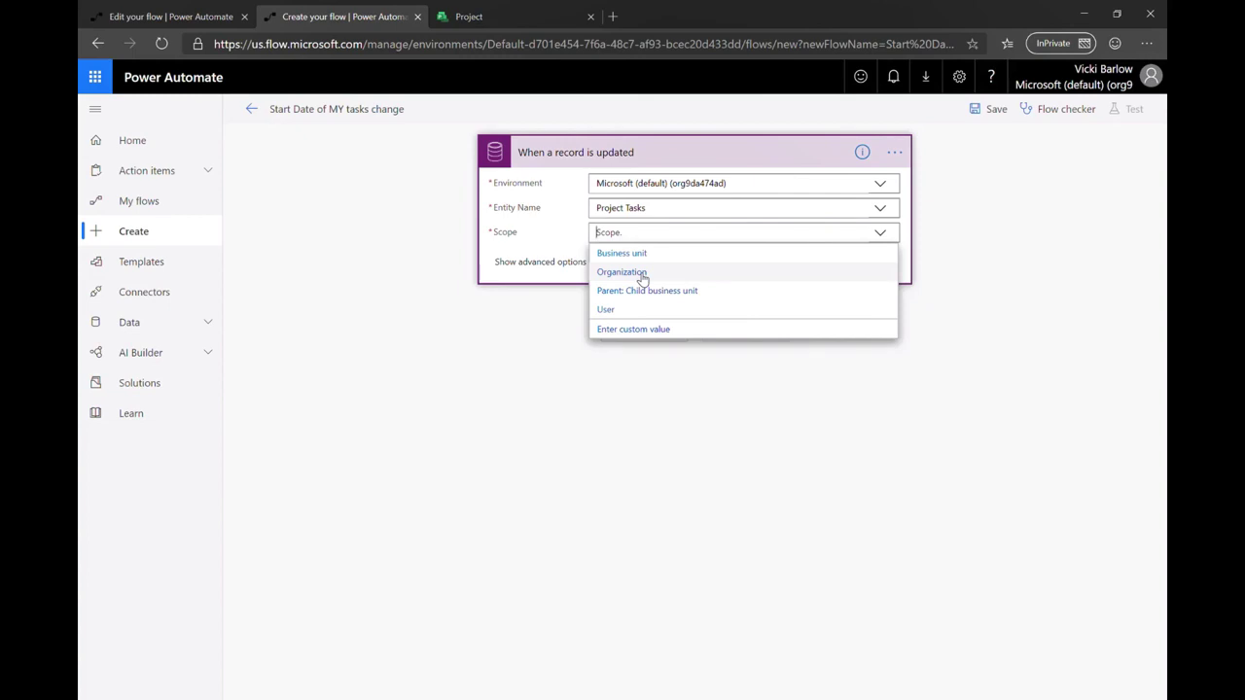
click(642, 276)
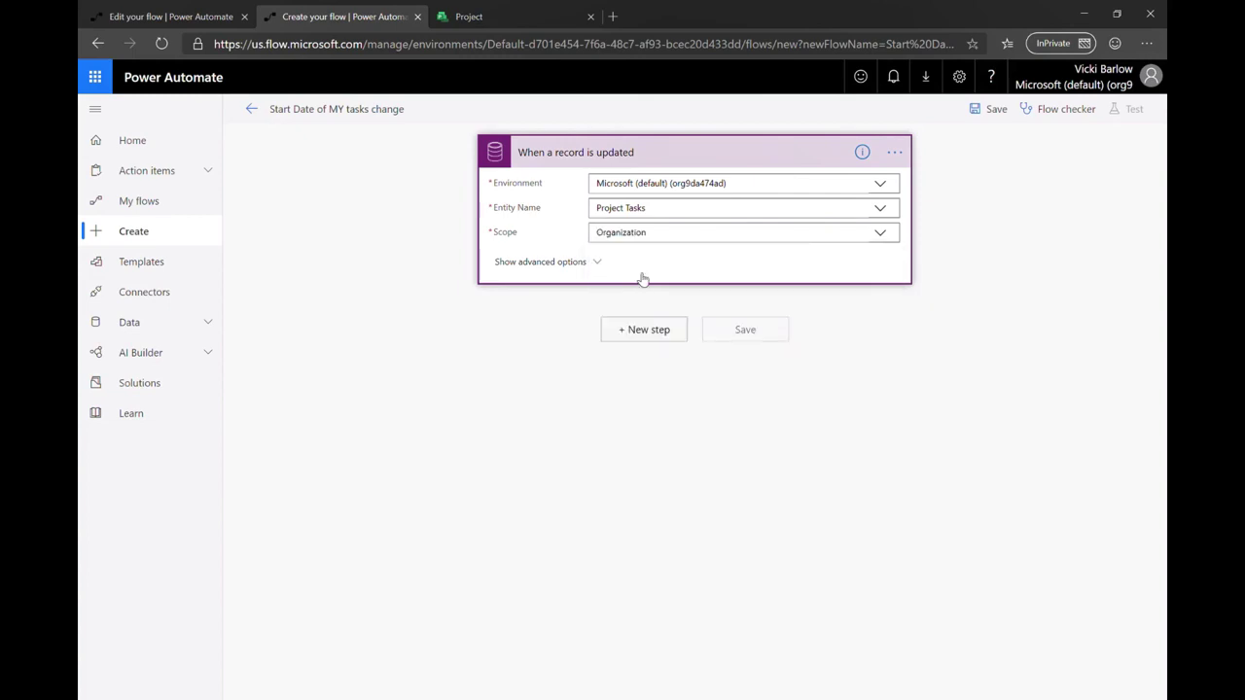
Set the trigger's advanced Attribute Filters to msdyn_start and add a new step
click(564, 262)
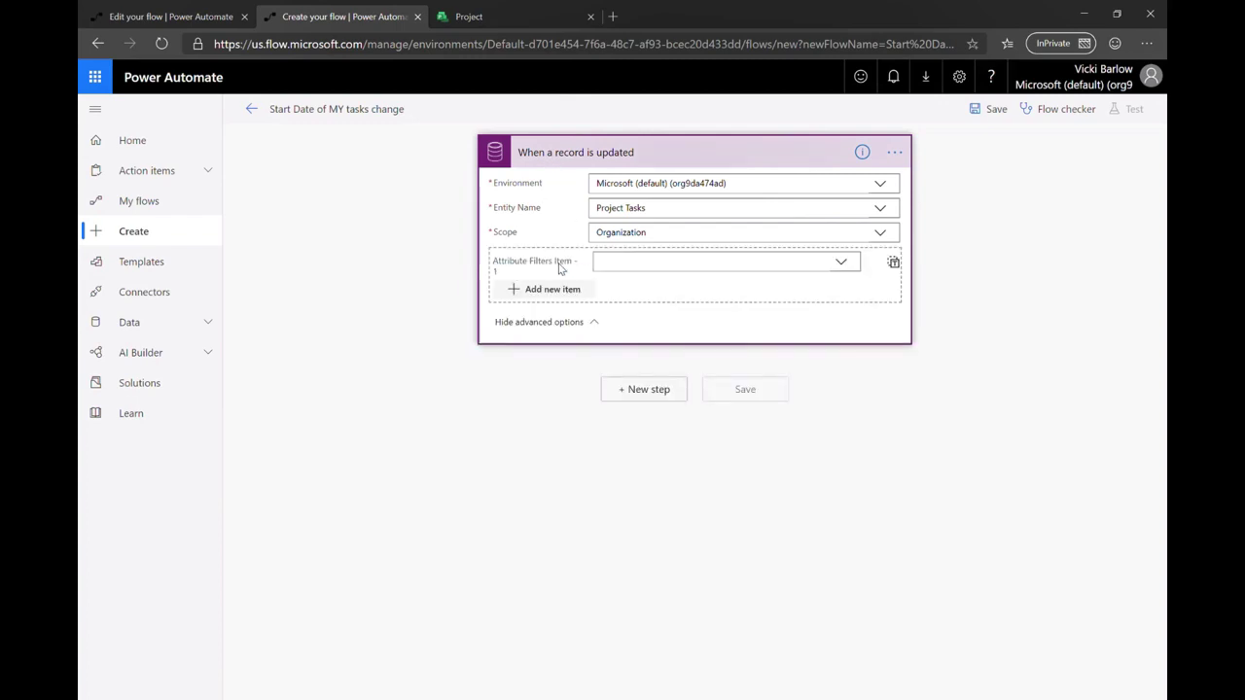
click(647, 262)
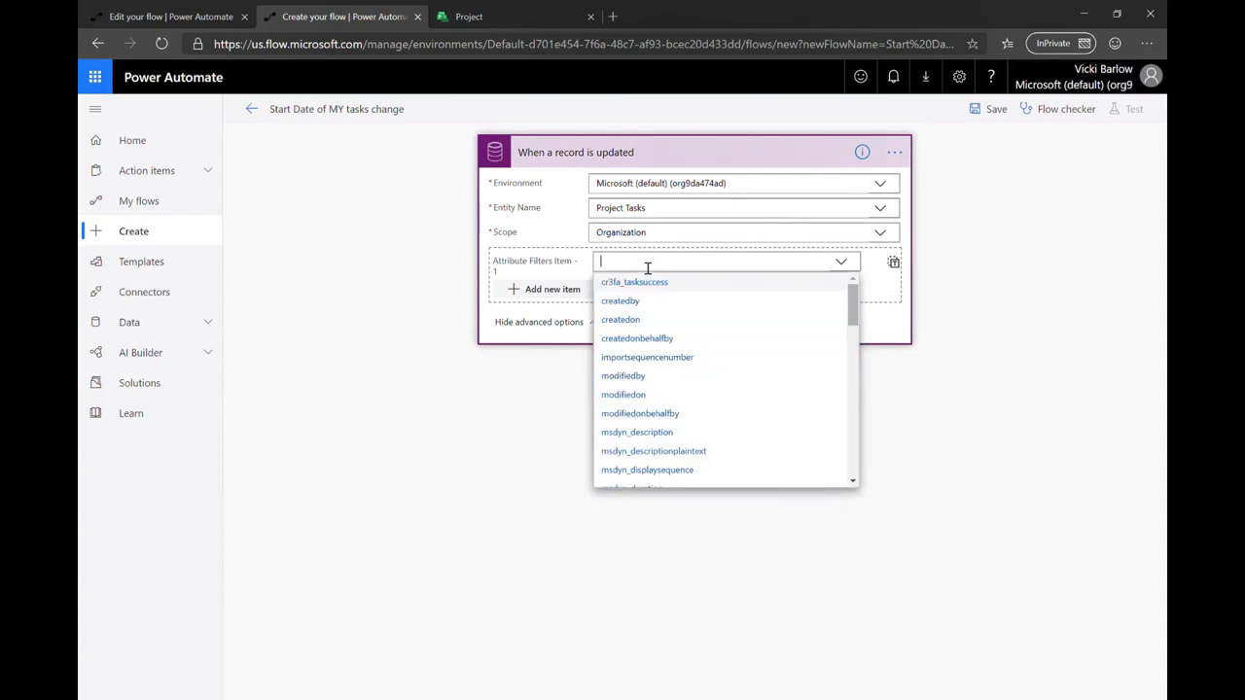
scroll(750, 411, down, 4)
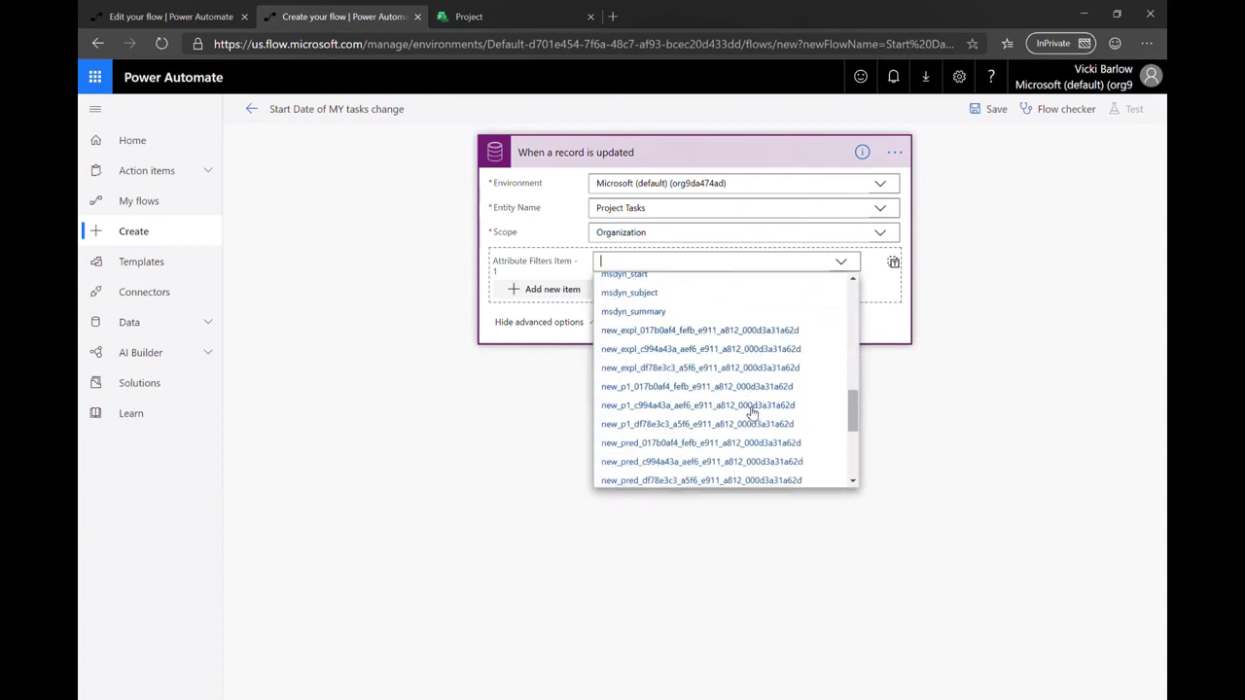
text(start)
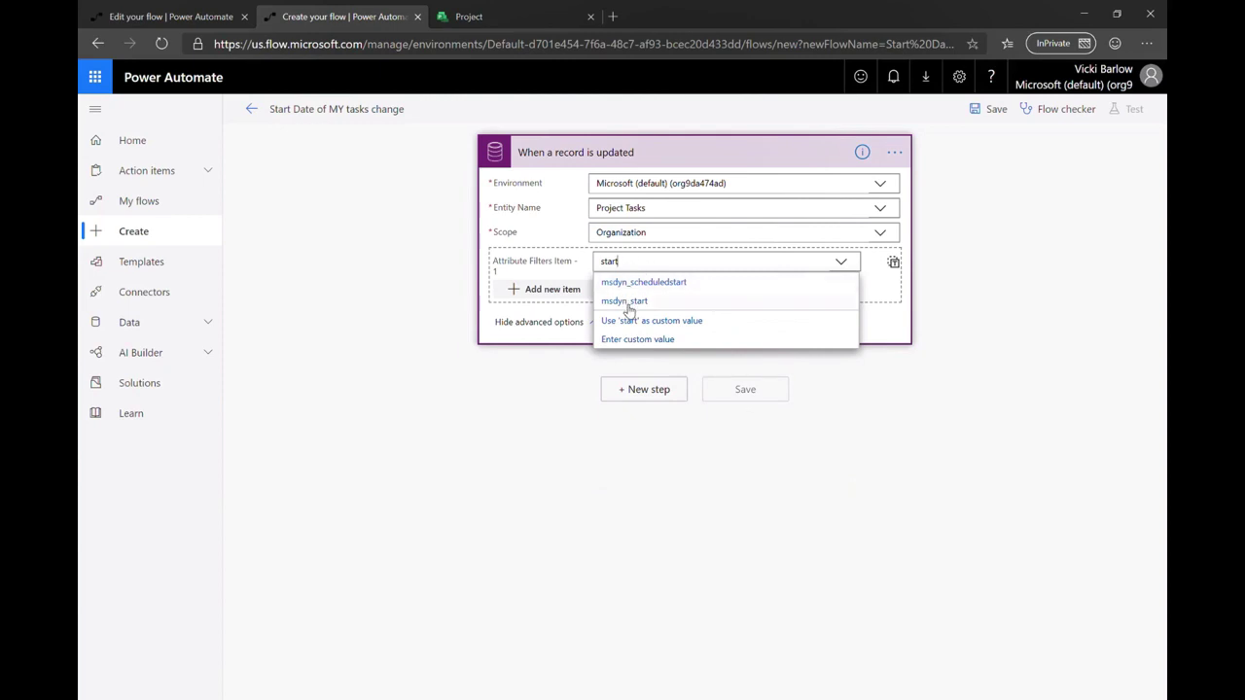
click(629, 303)
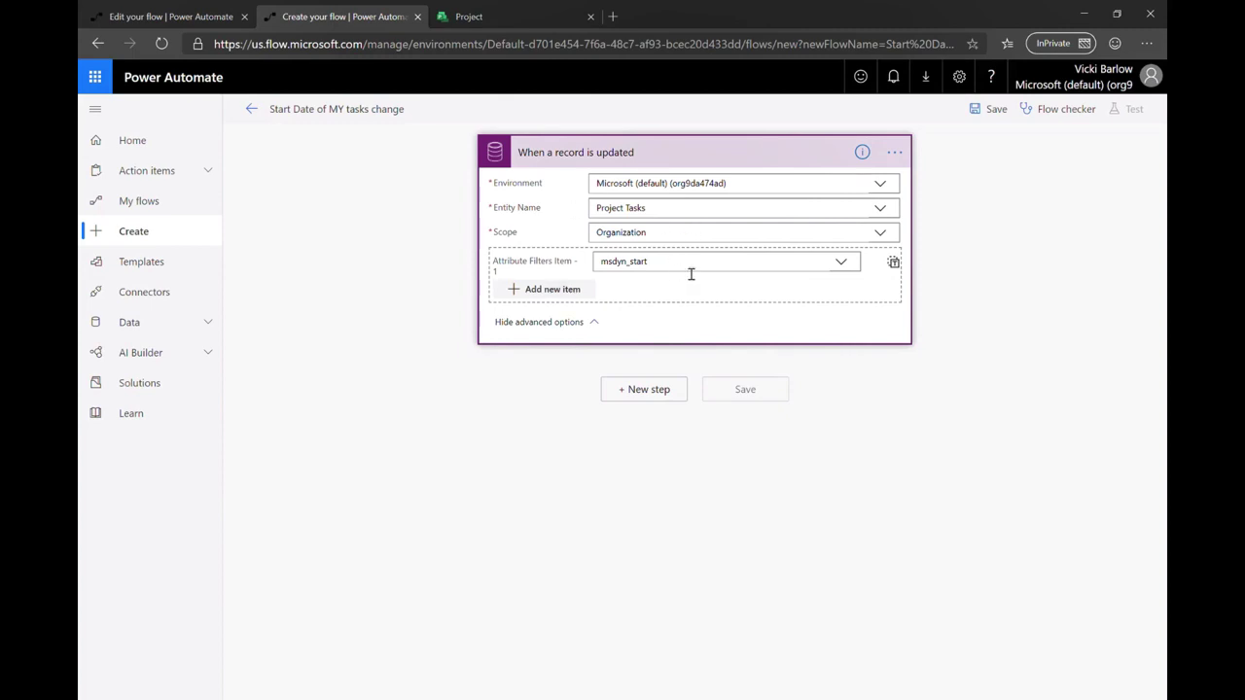
click(645, 389)
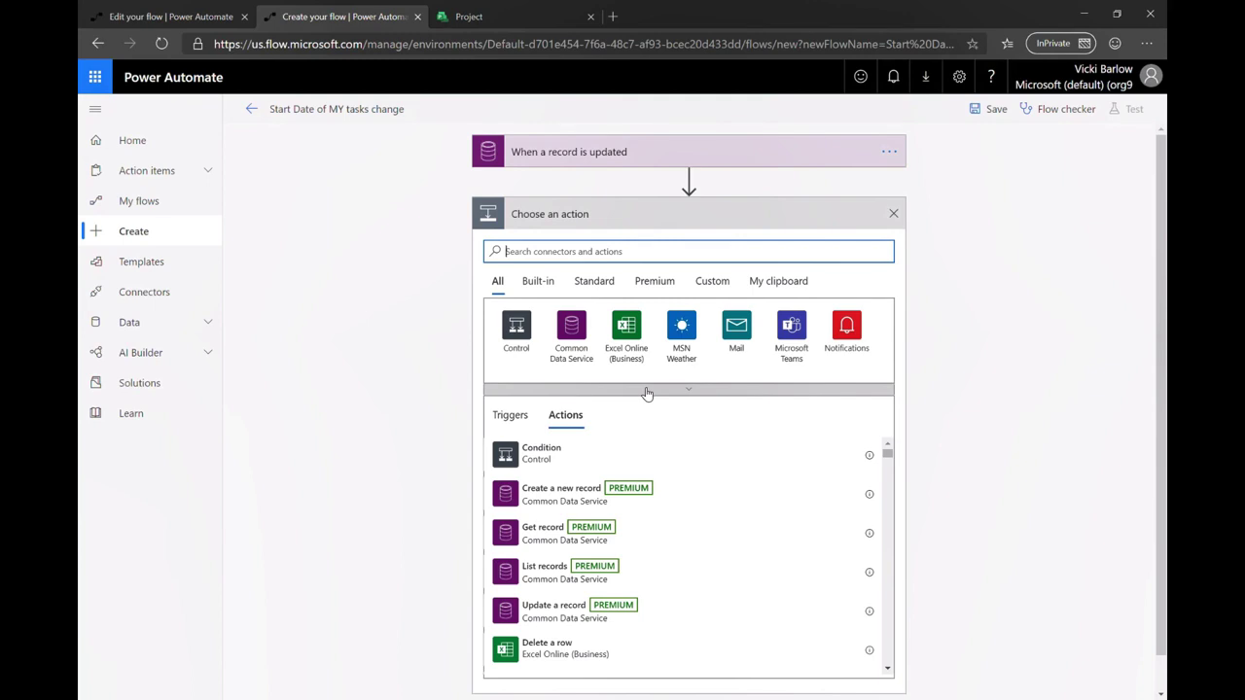
Add Get my profile (V2) after the trigger, followed by a Common Data Service List records action
text(get my profile)
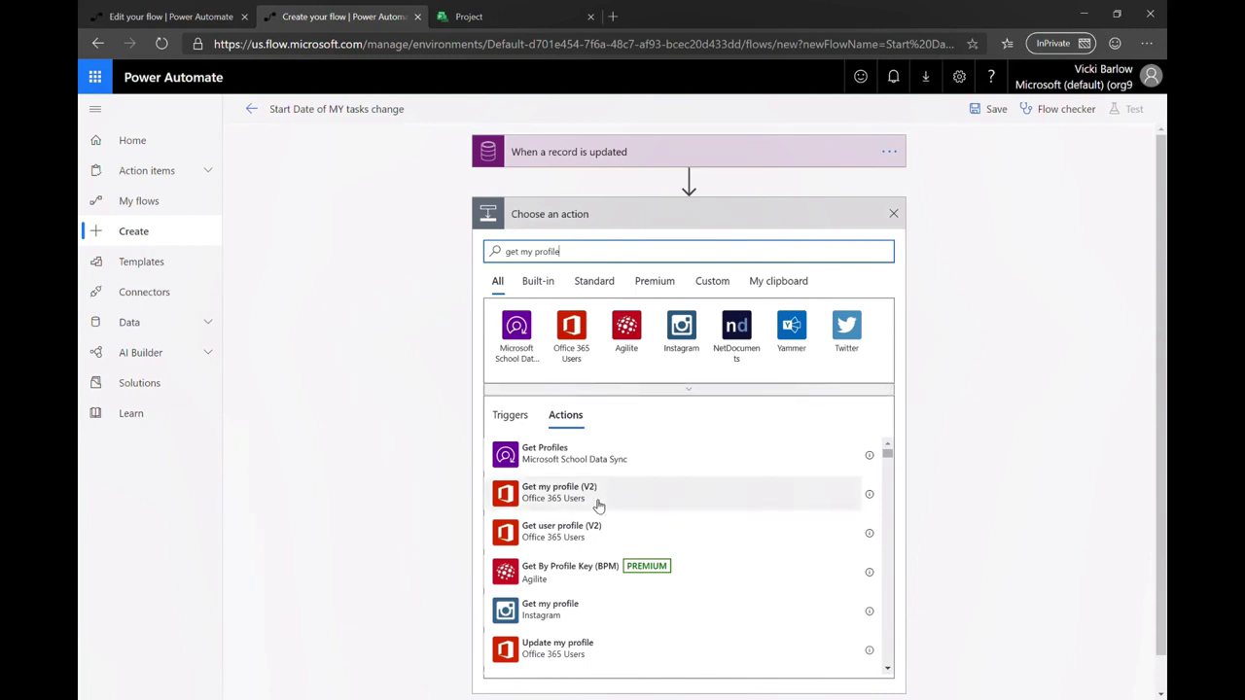
click(598, 504)
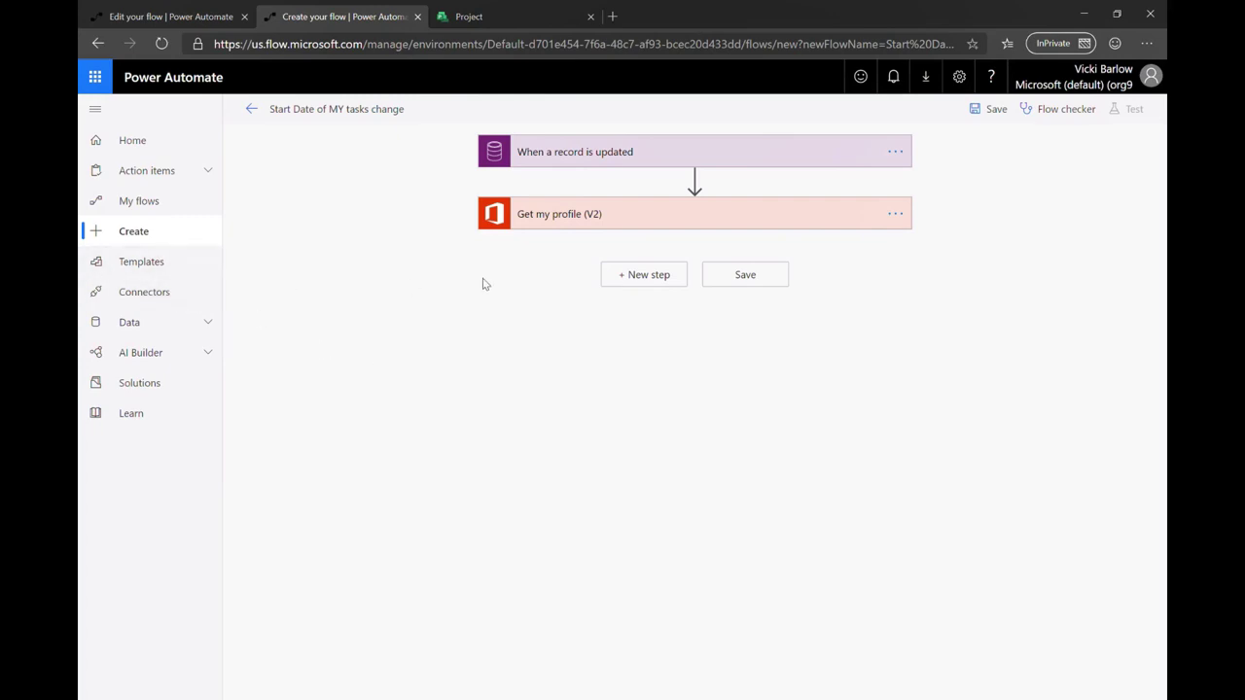
click(646, 286)
text(list recor)
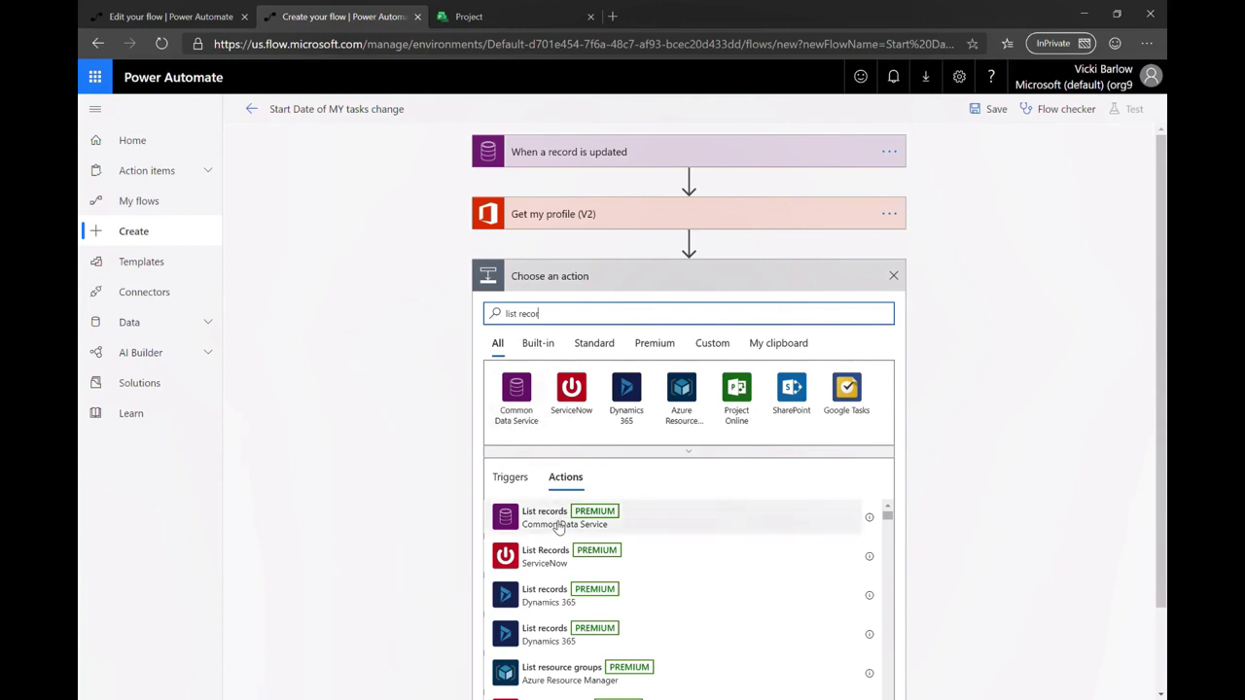
click(558, 518)
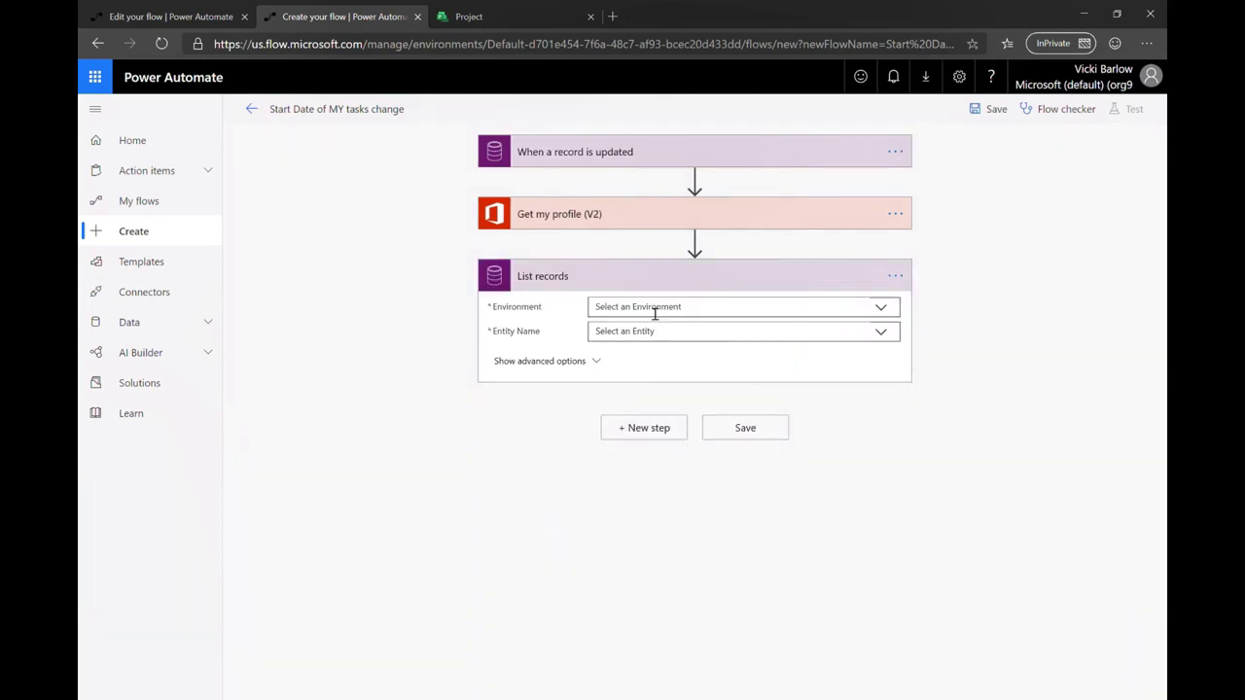
Make List records read the Users entity in the Microsoft (default) environment
click(655, 309)
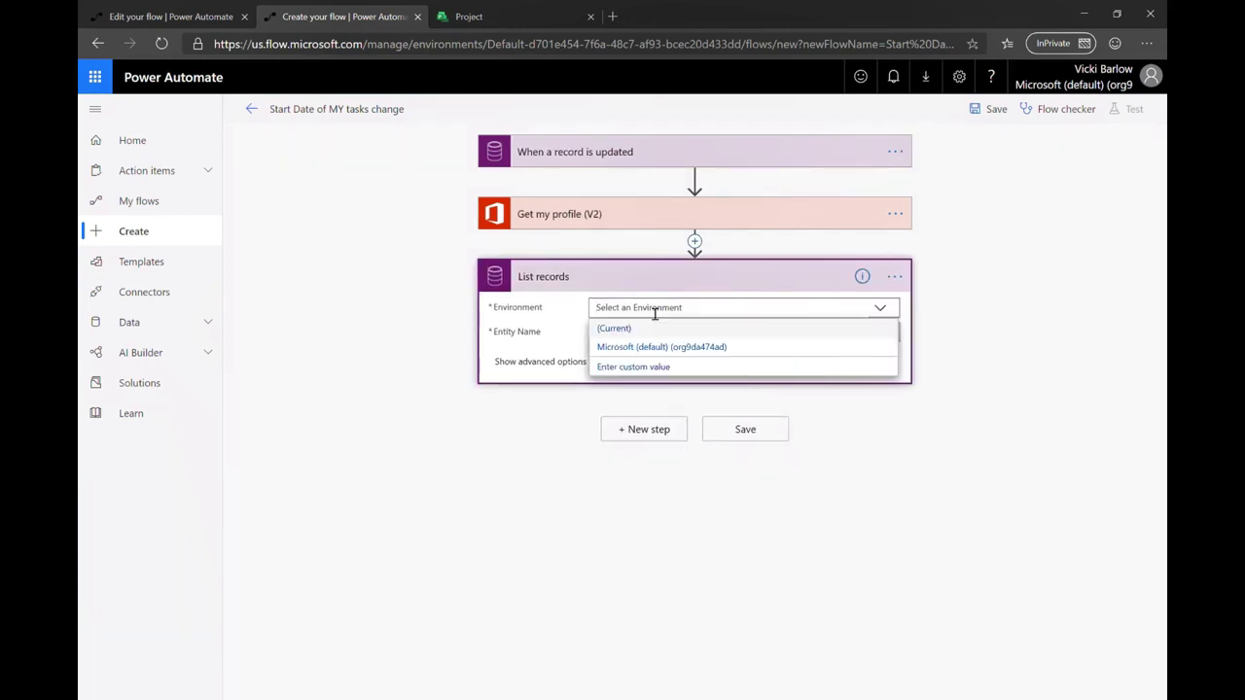
click(663, 348)
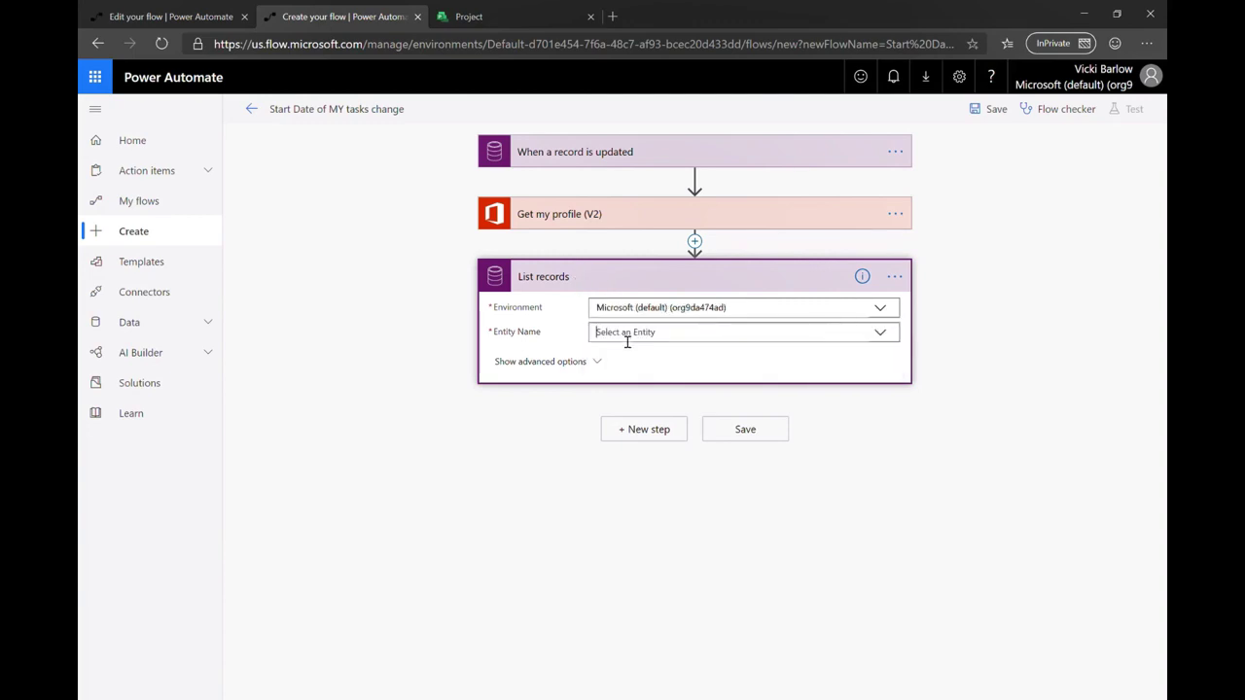
click(627, 342)
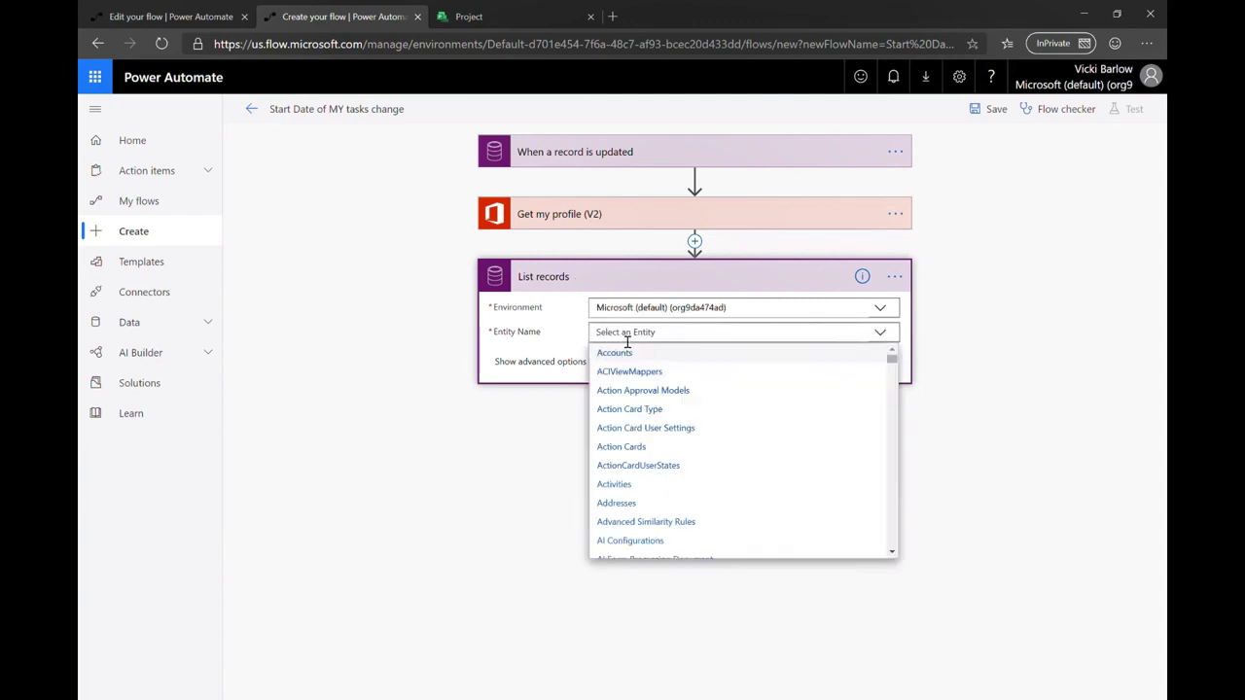
text(user)
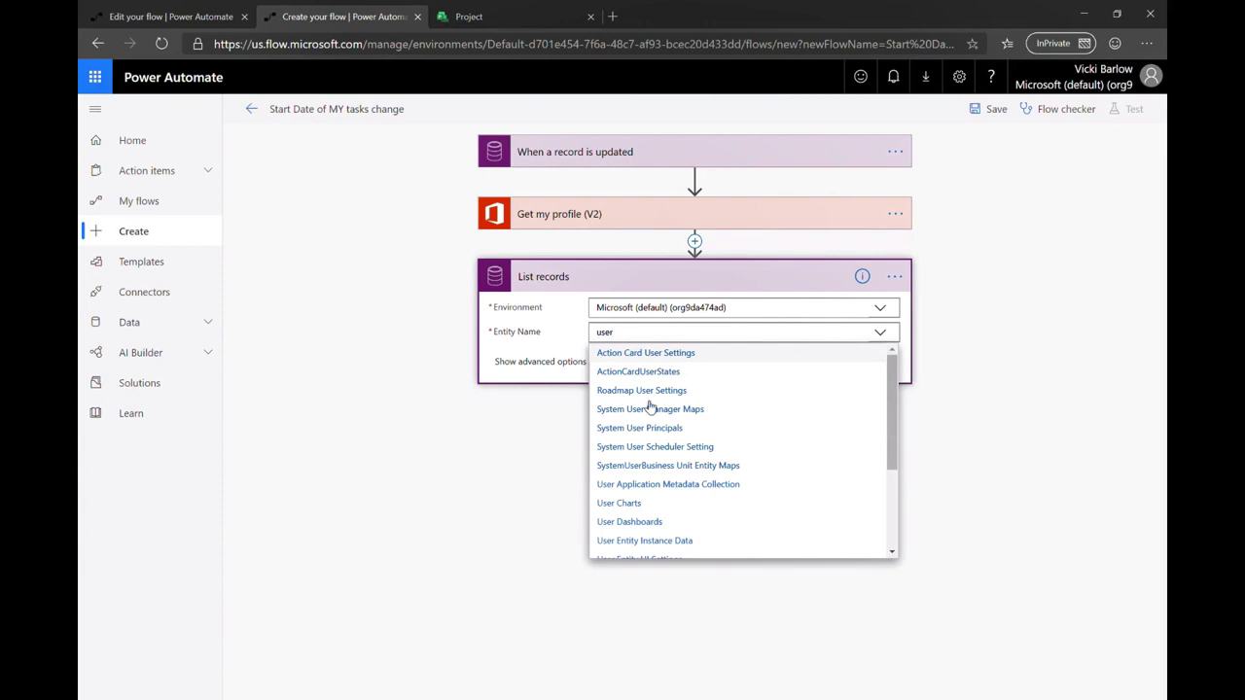
text(s)
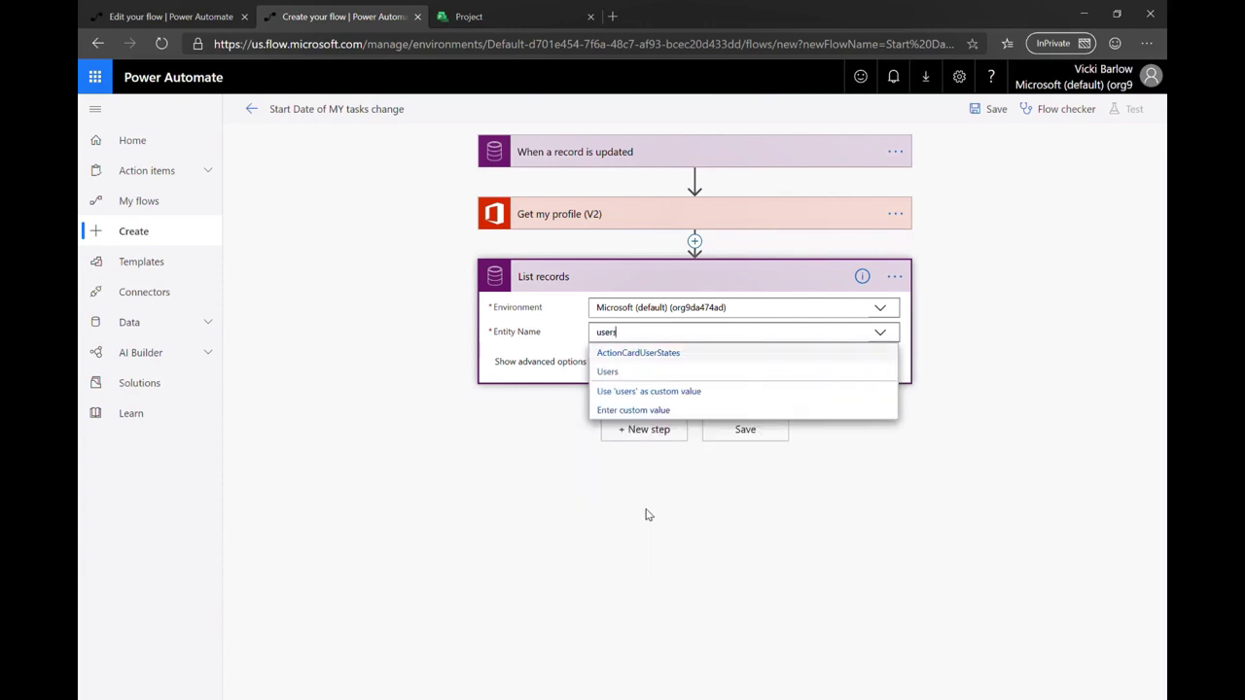
click(614, 374)
Set the Filter Query to azureactivedirectoryobjectid eq 'Id', using the profile Id
click(570, 365)
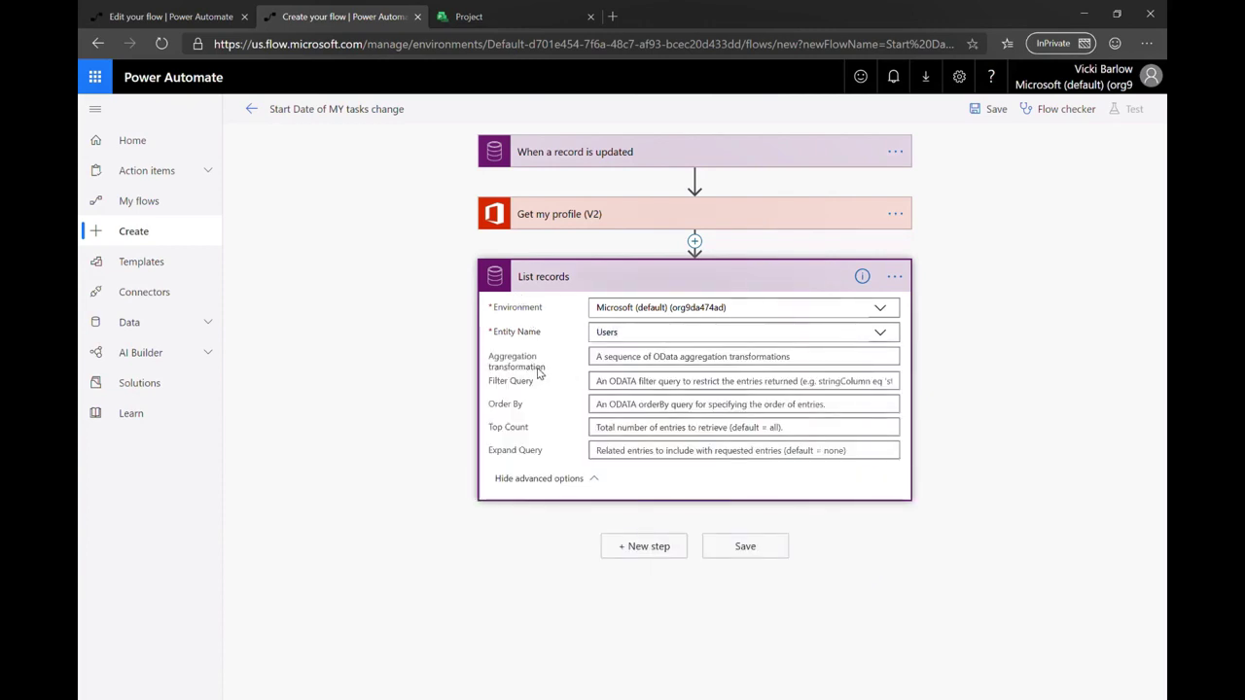
click(619, 387)
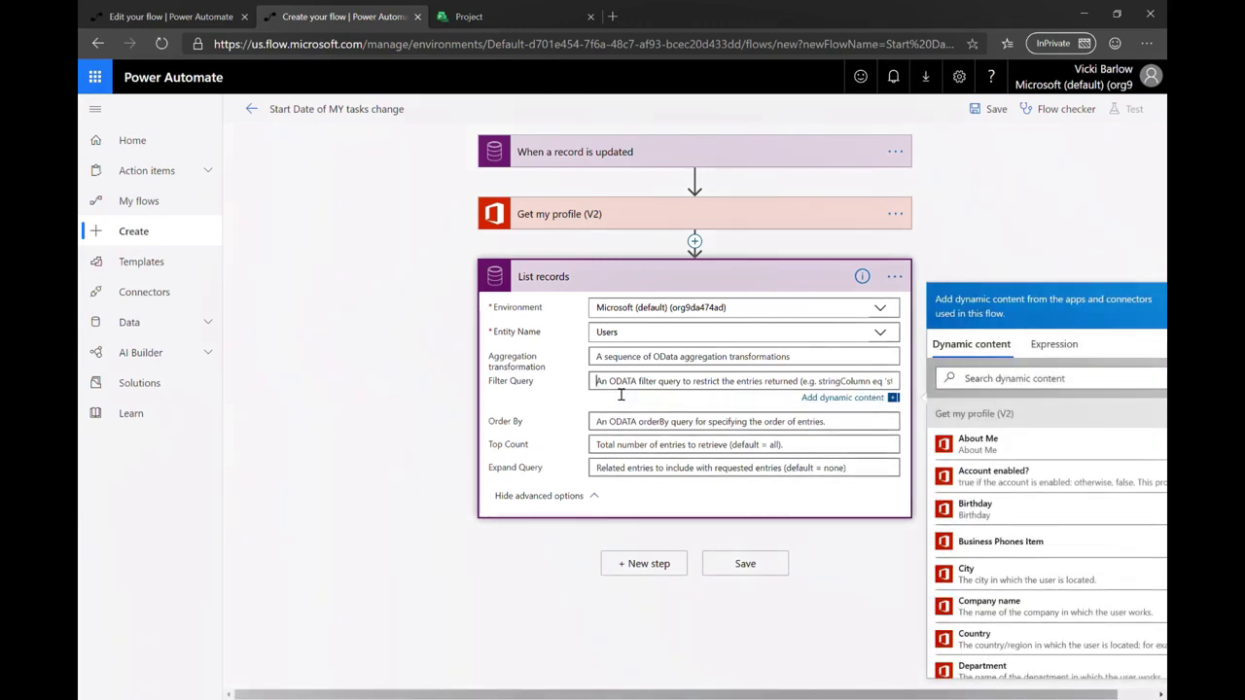
text(azurea)
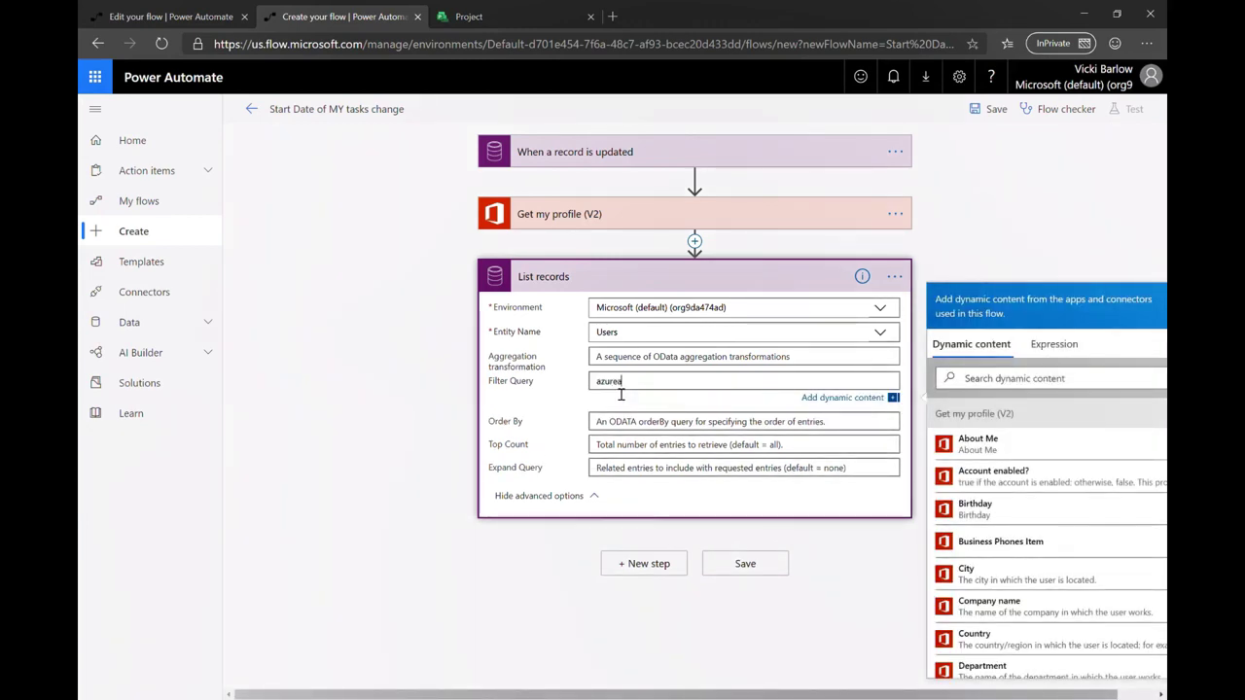
text(ctivedirectoryobjectid eq ')
scroll(994, 536, down, 3)
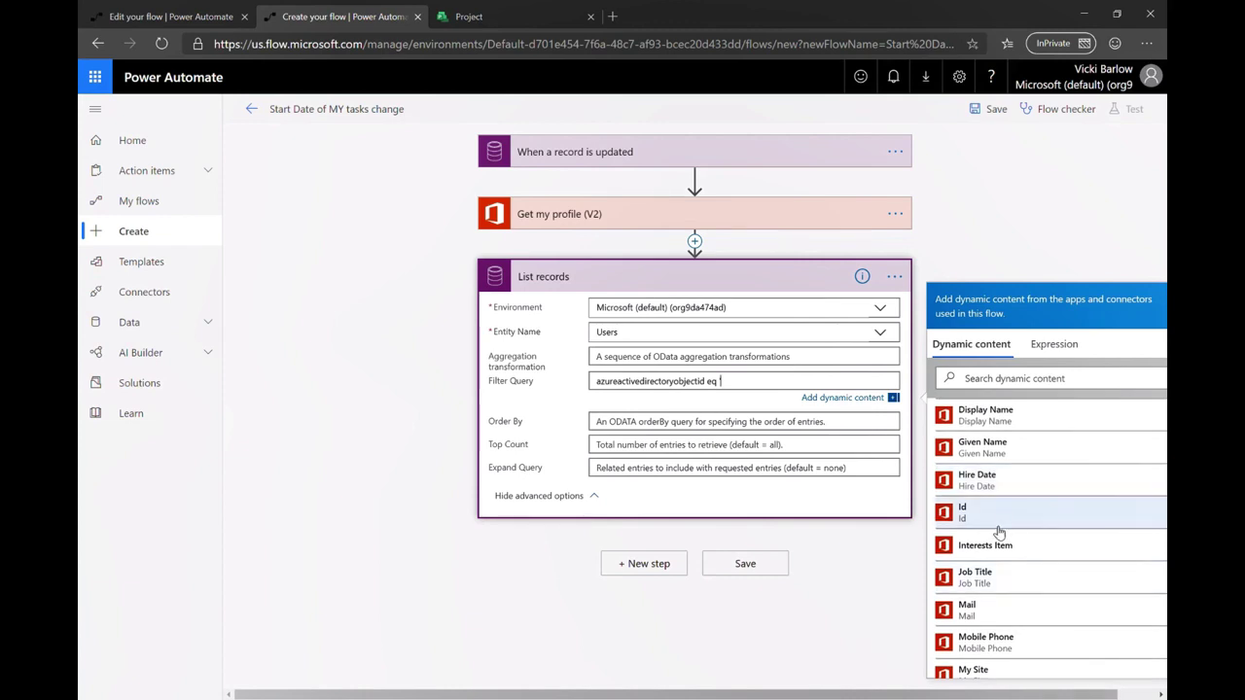
click(998, 532)
text(')
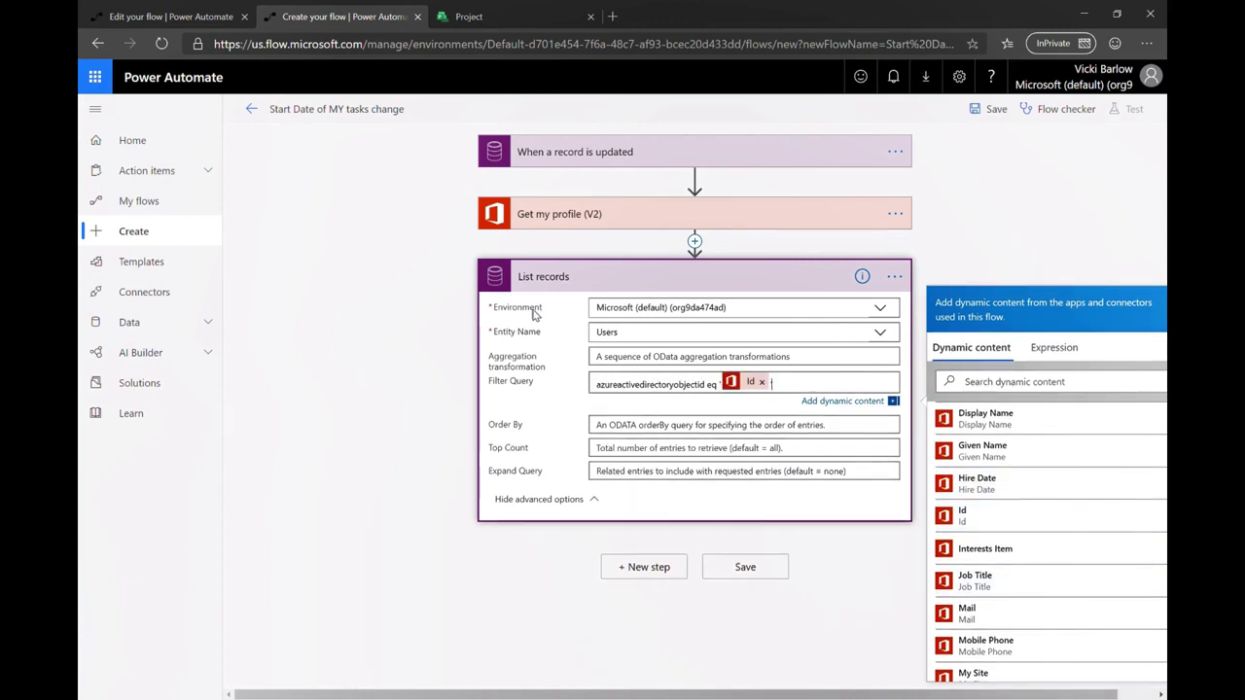
drag(778, 622, 866, 278)
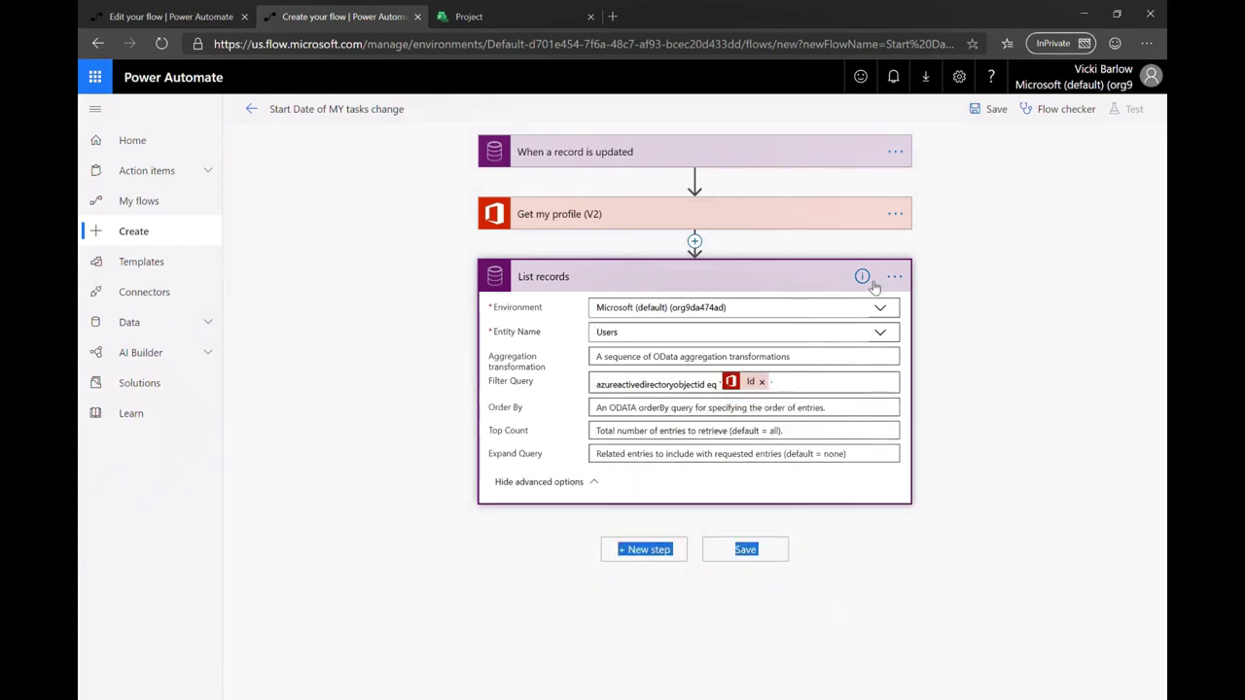
Rename the step to 'Get my AAD ID' and save the flow
click(895, 278)
click(950, 297)
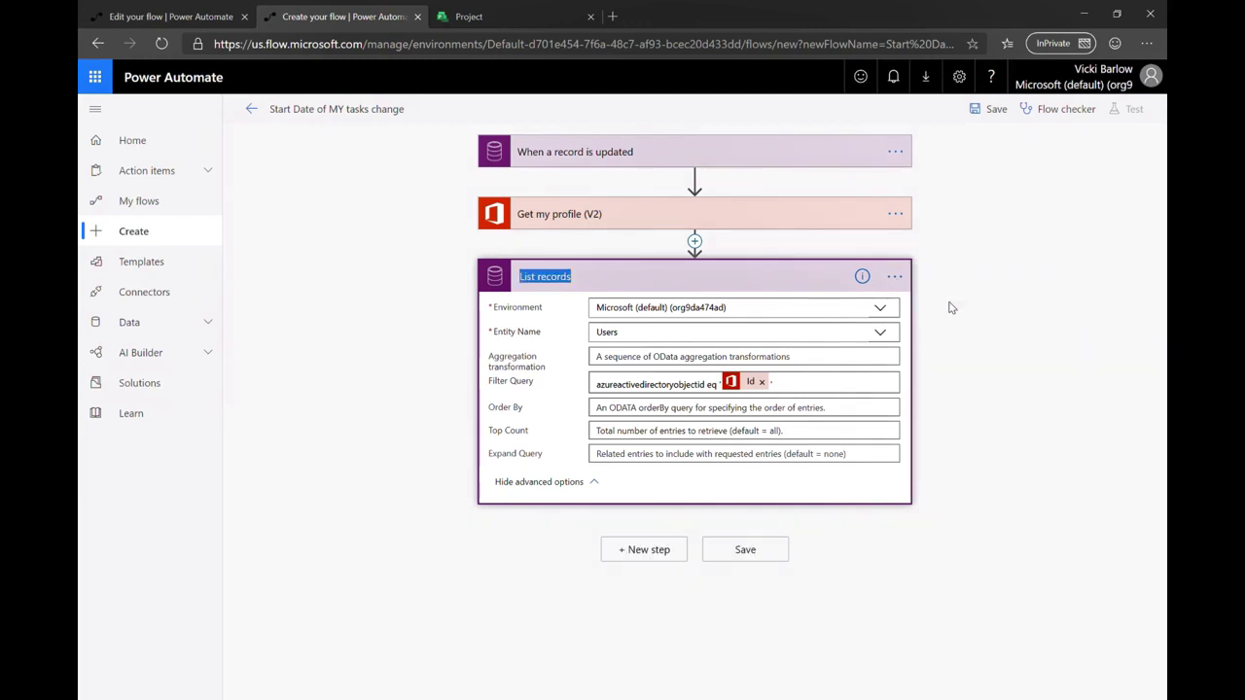
text(Get my AAD ID)
click(750, 555)
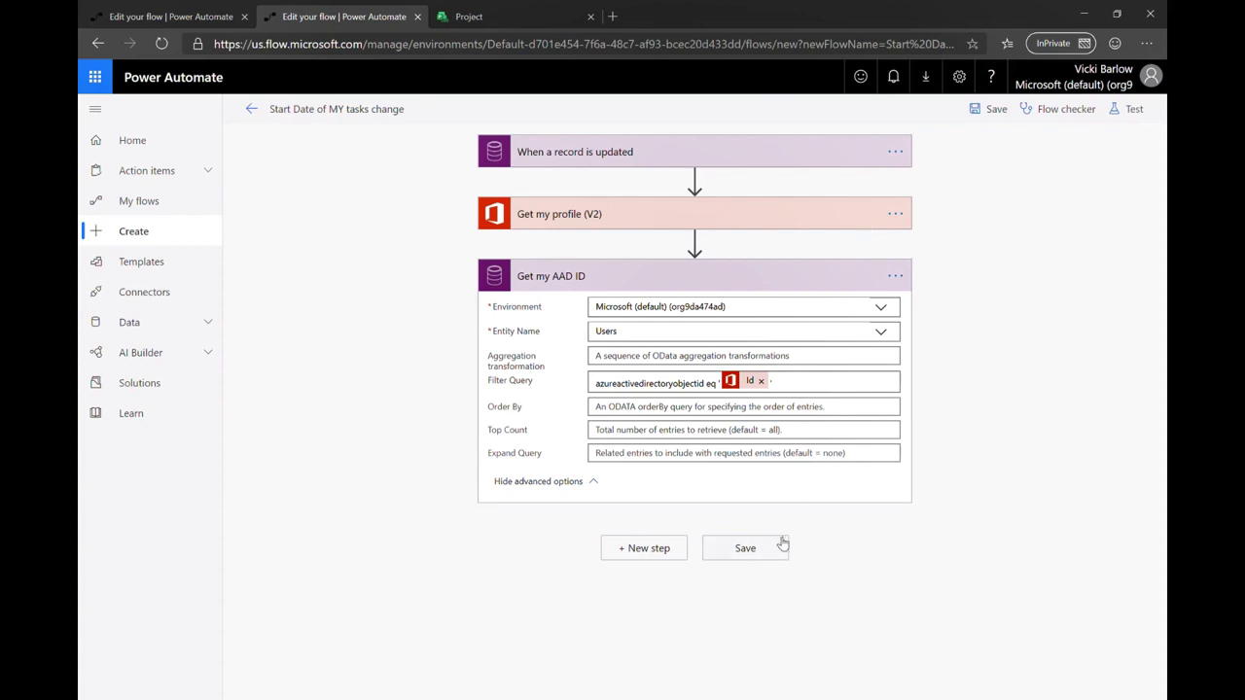
Add a List records step on Bookable Resources in the Microsoft (default) environment
click(646, 548)
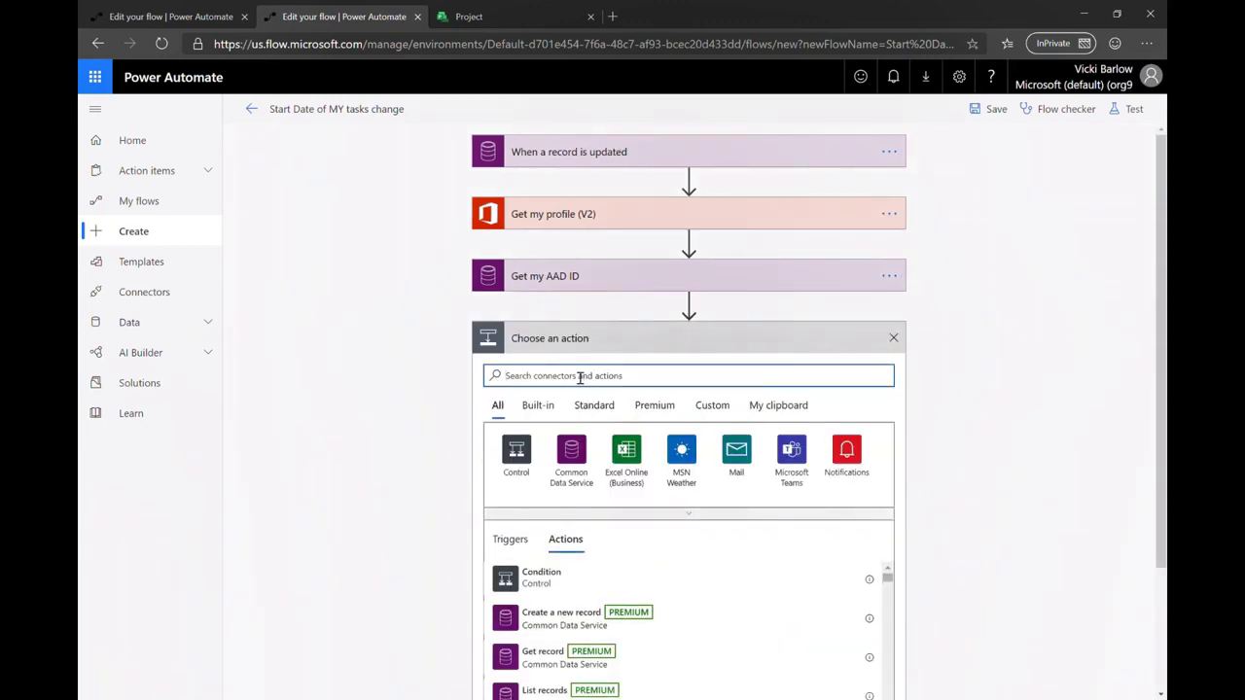
text(list recor)
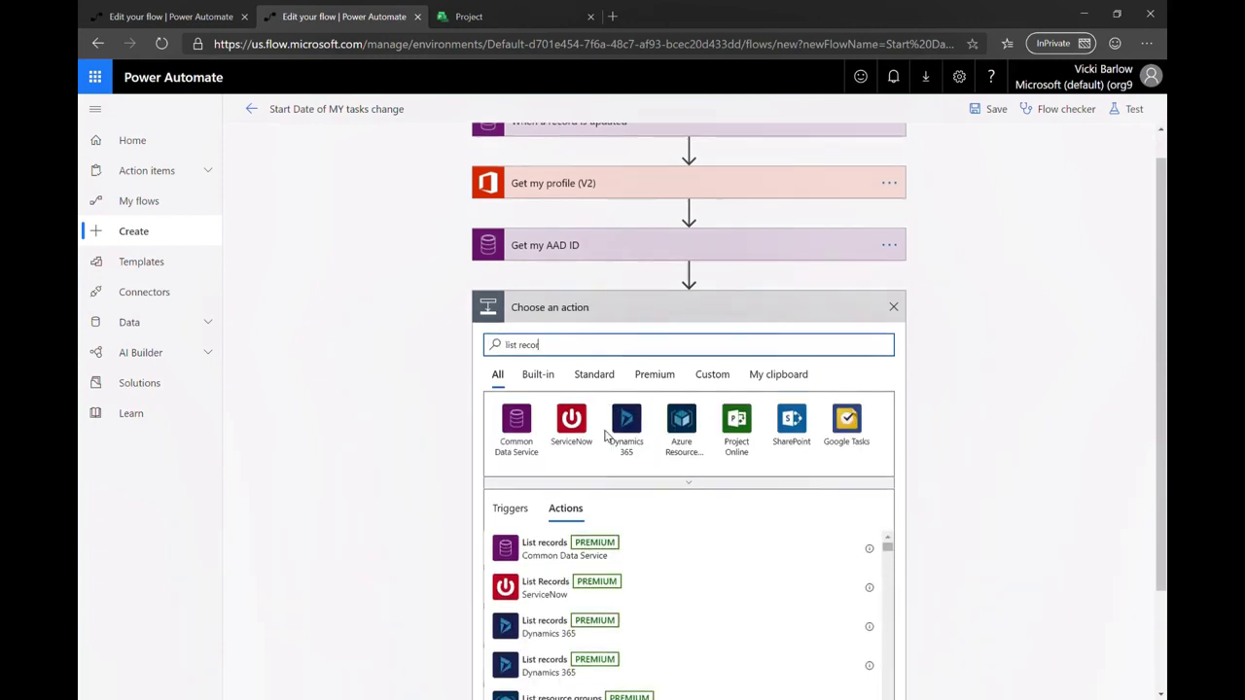
click(552, 548)
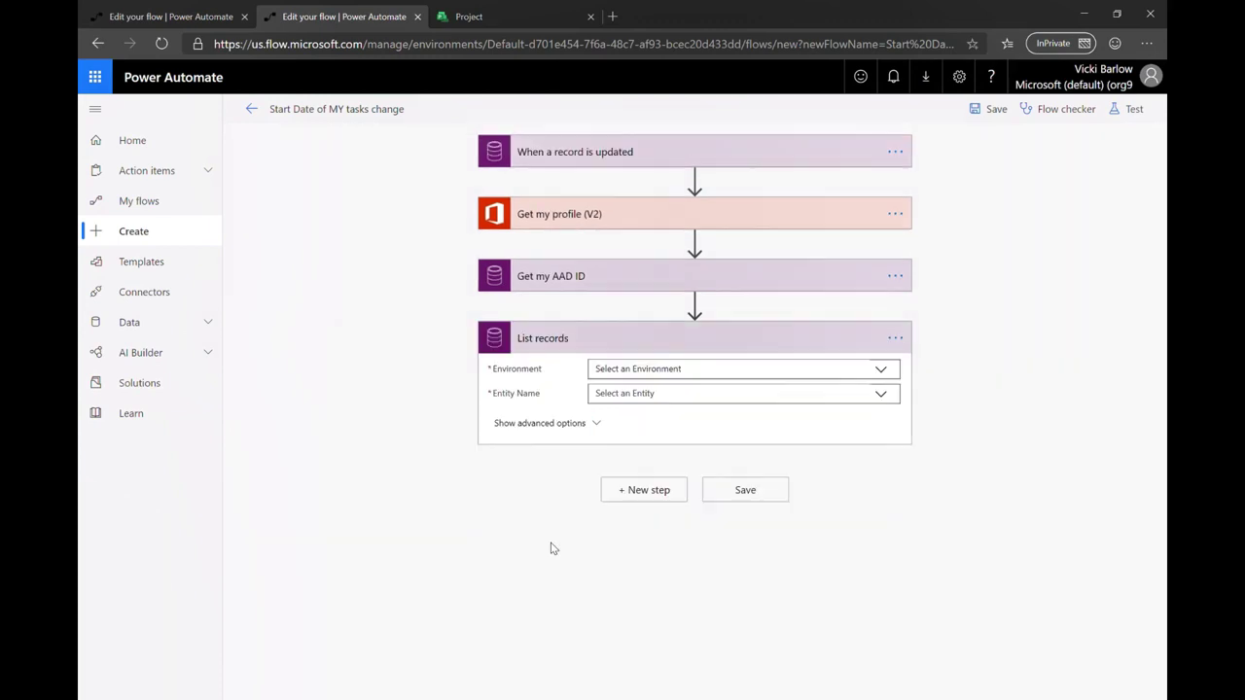
click(682, 369)
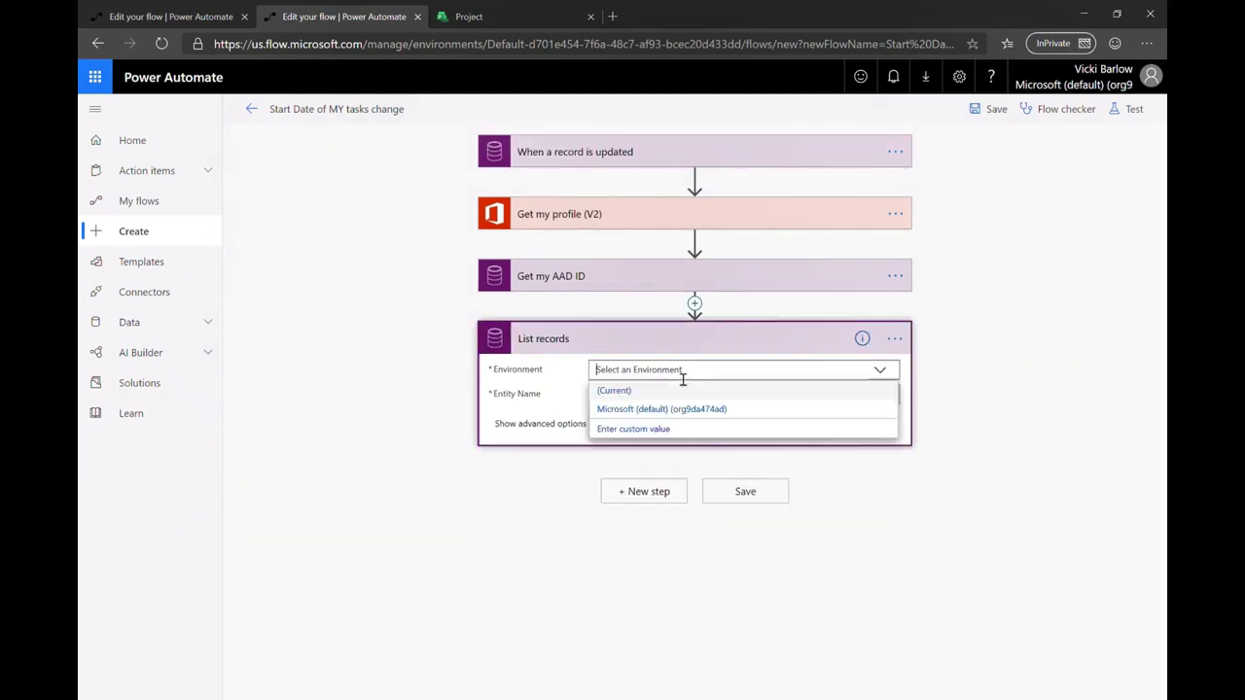
click(633, 412)
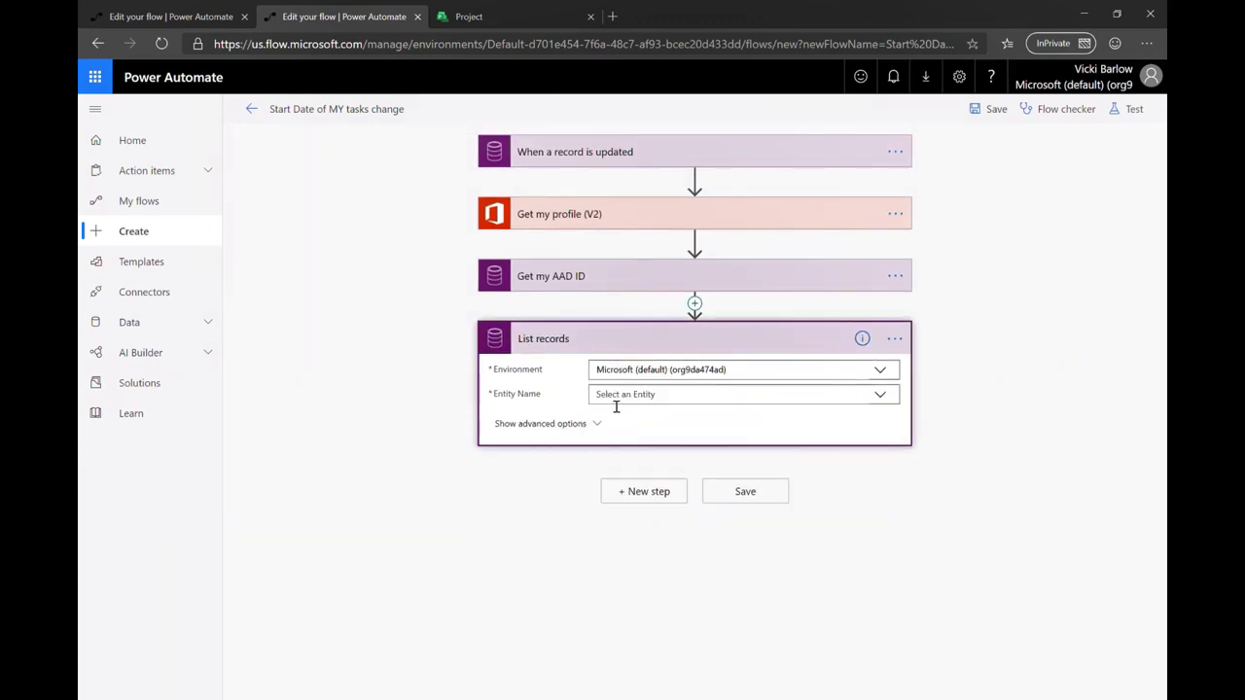
click(630, 395)
text(bookable)
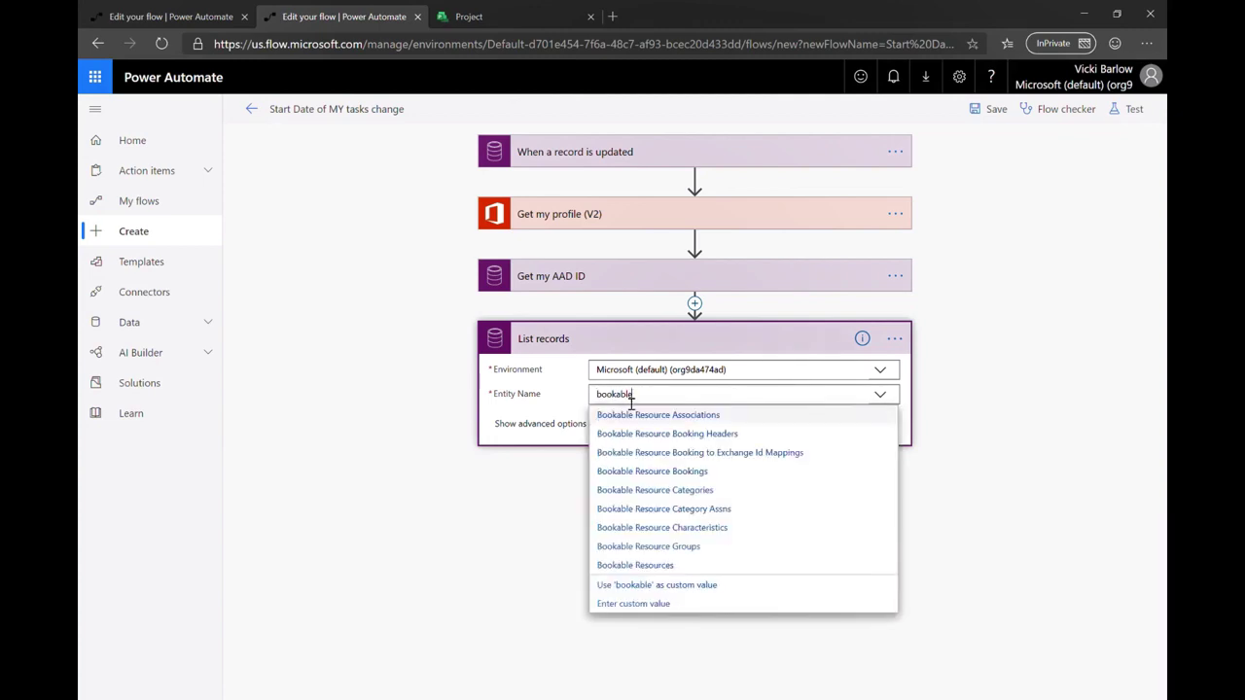
click(682, 566)
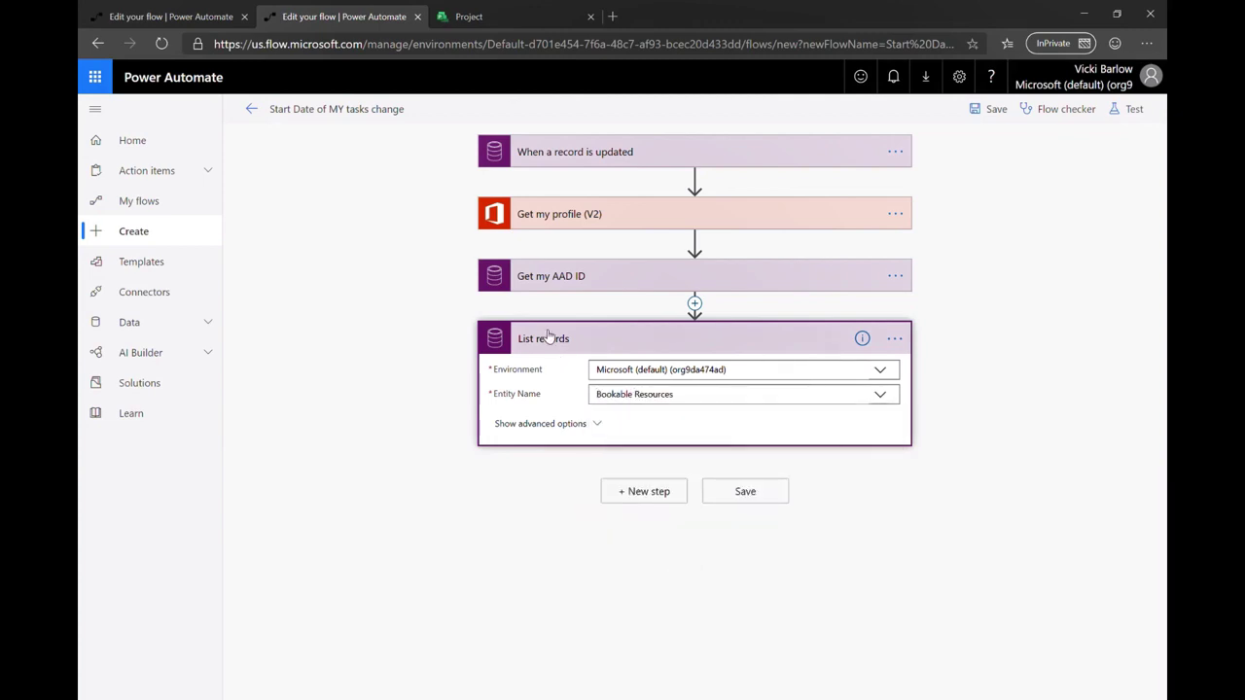
Filter the Bookable Resources lookup with _userid_value eq the User value
click(587, 424)
click(634, 449)
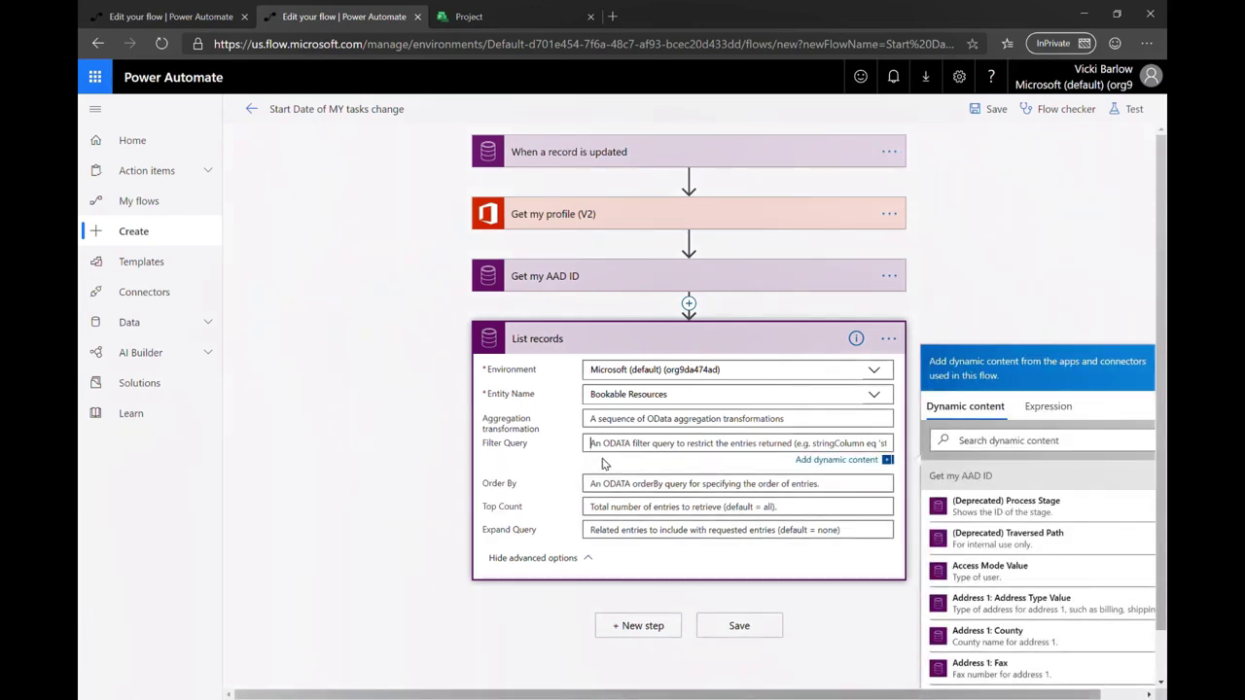
text(_userid_)
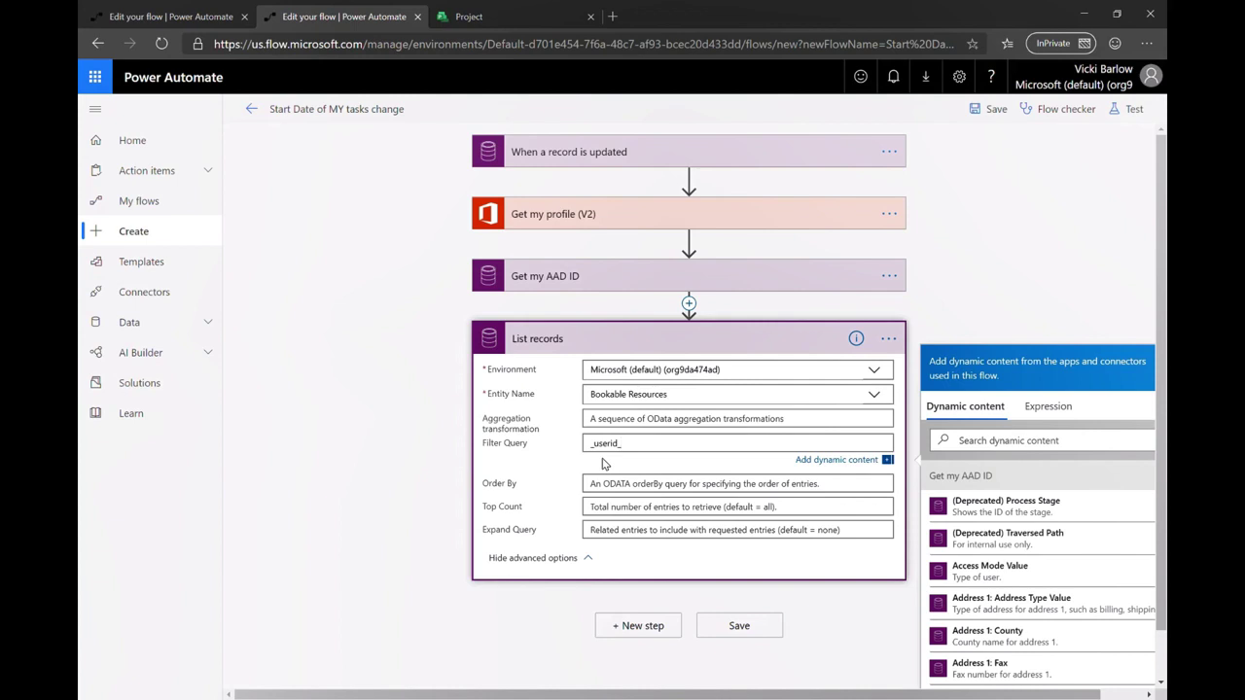
text(value eq ')
click(984, 444)
text(user)
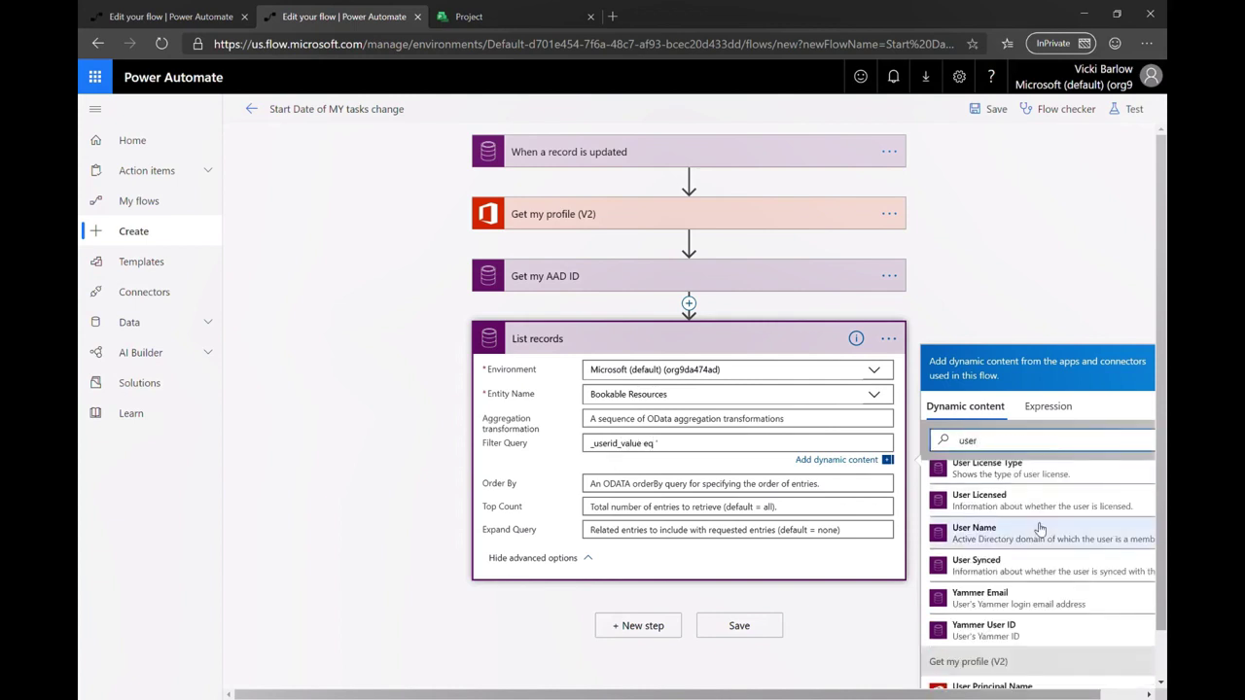
scroll(992, 486, up, 2)
click(1002, 507)
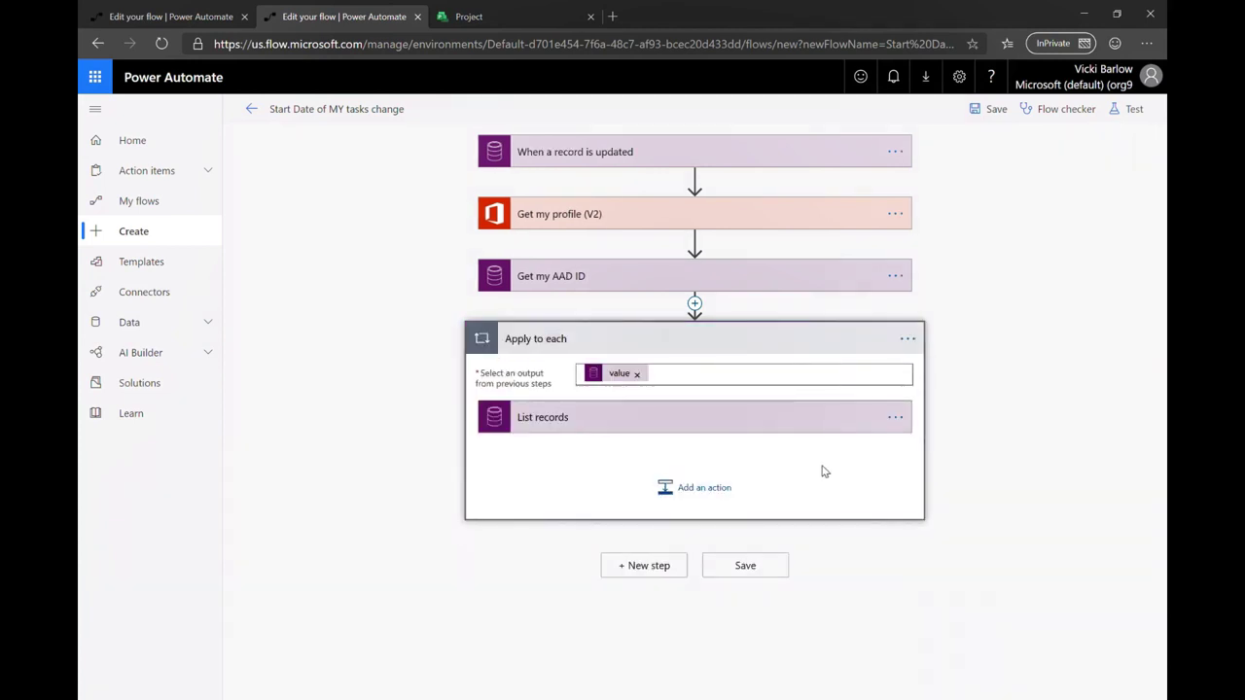
Rename the step to Get Bookable Resource as 'Me'
click(895, 416)
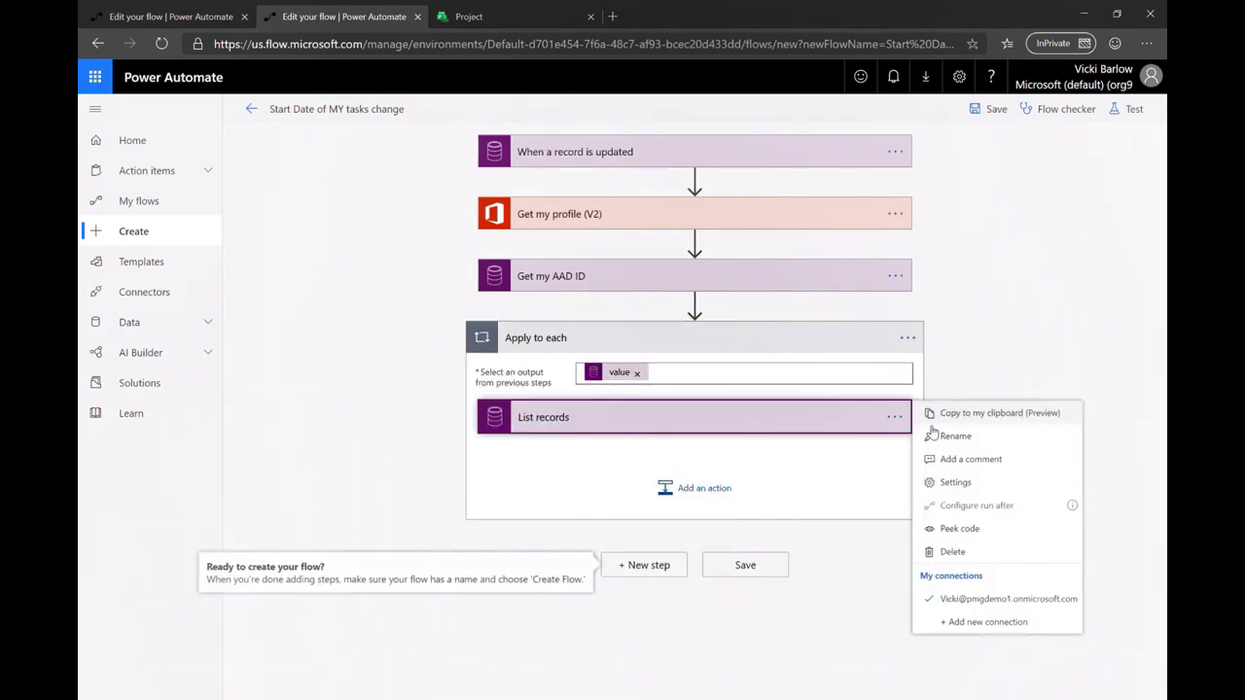
click(940, 434)
text(Get Bookab)
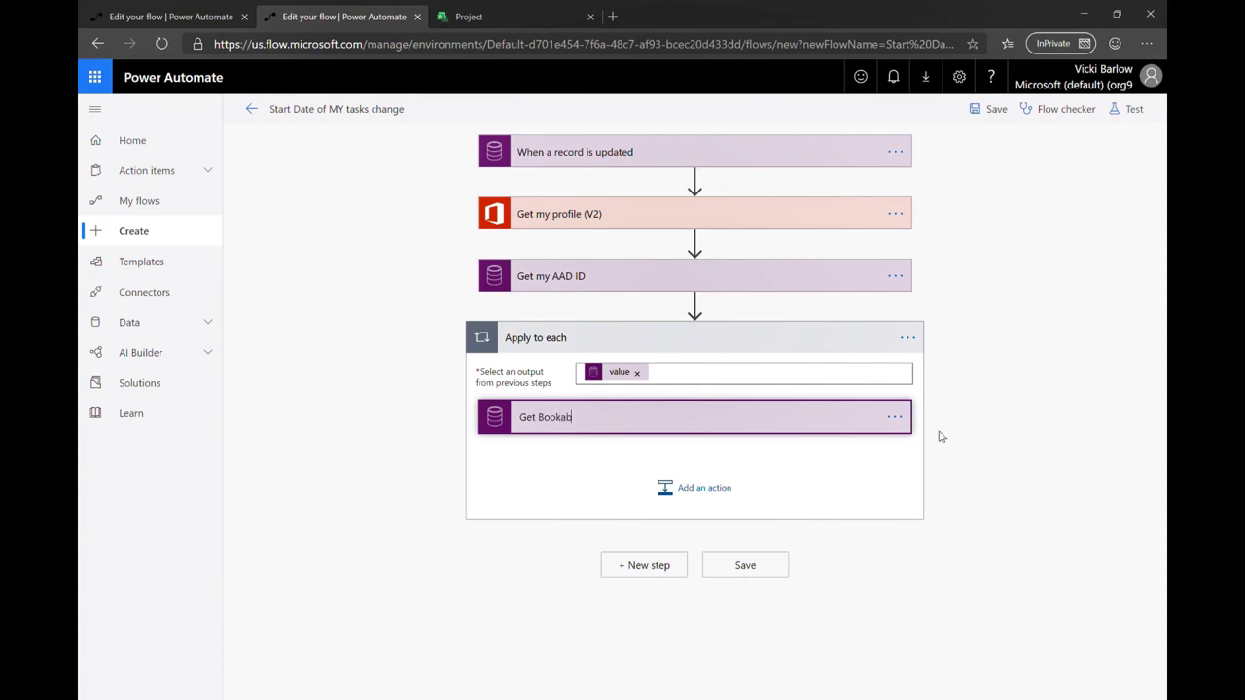
text(le Resource as ')
text(Me)
click(694, 488)
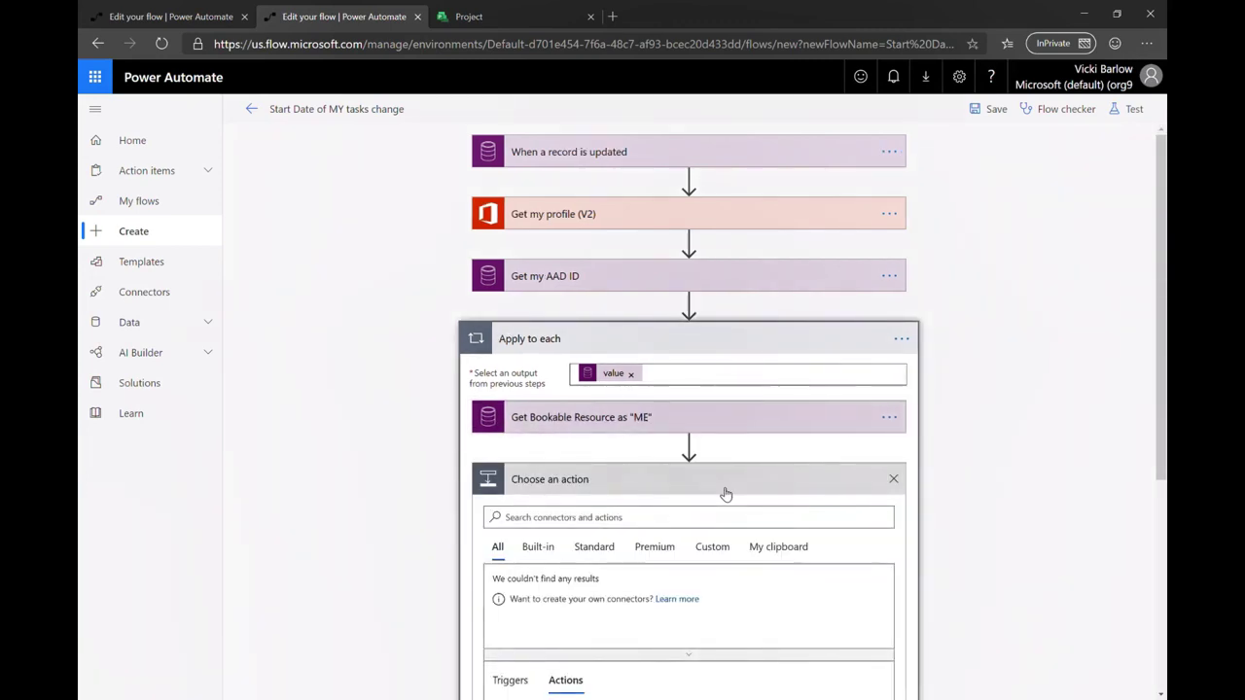
Add a second List records step on Resource Assignments in the Microsoft (default) environment
scroll(580, 627, down, 3)
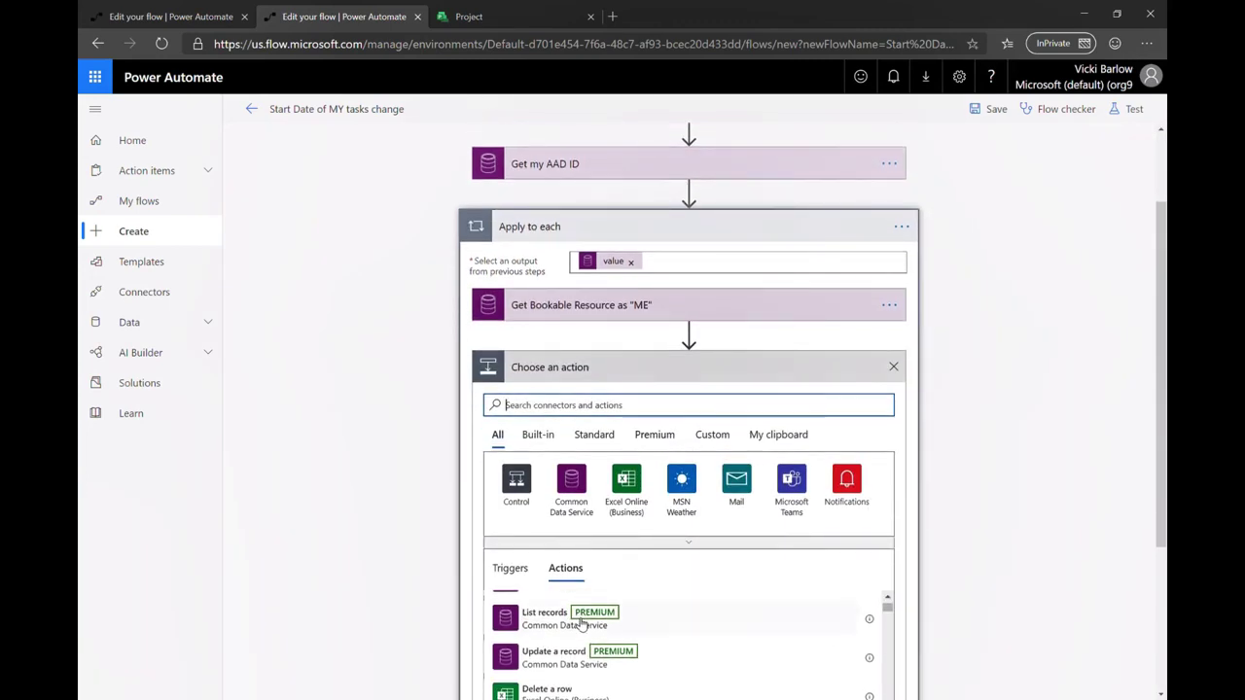
click(579, 624)
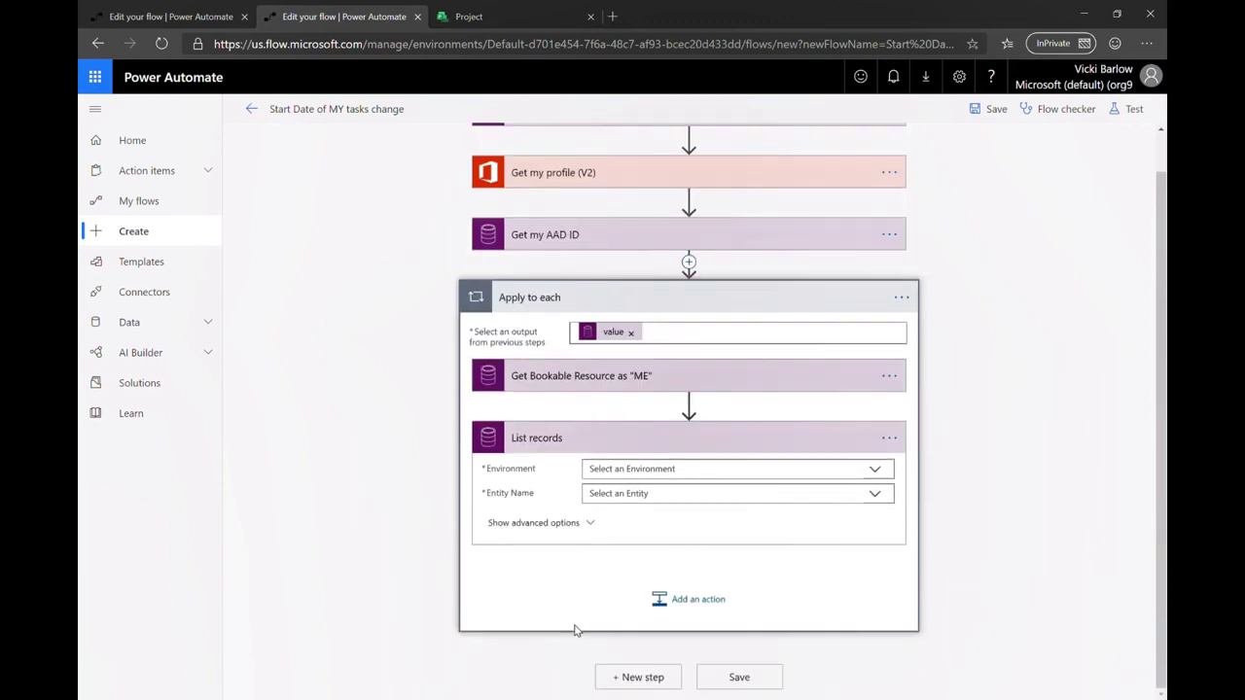
click(644, 476)
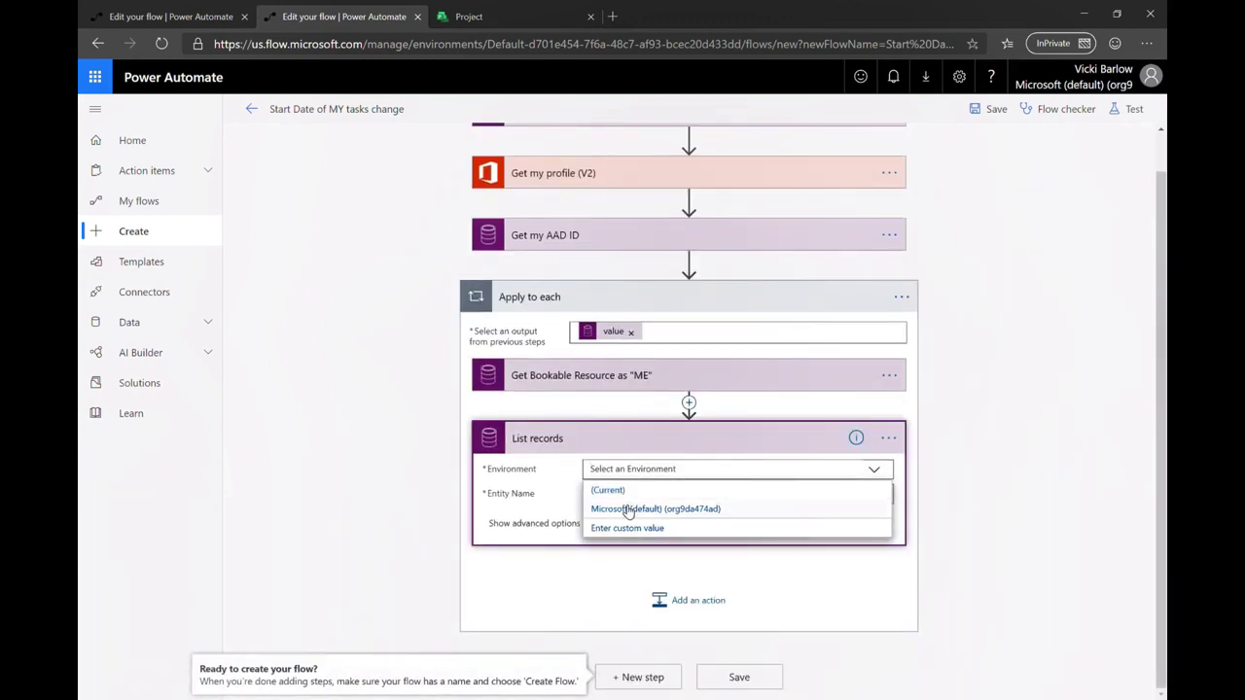
click(605, 509)
click(614, 501)
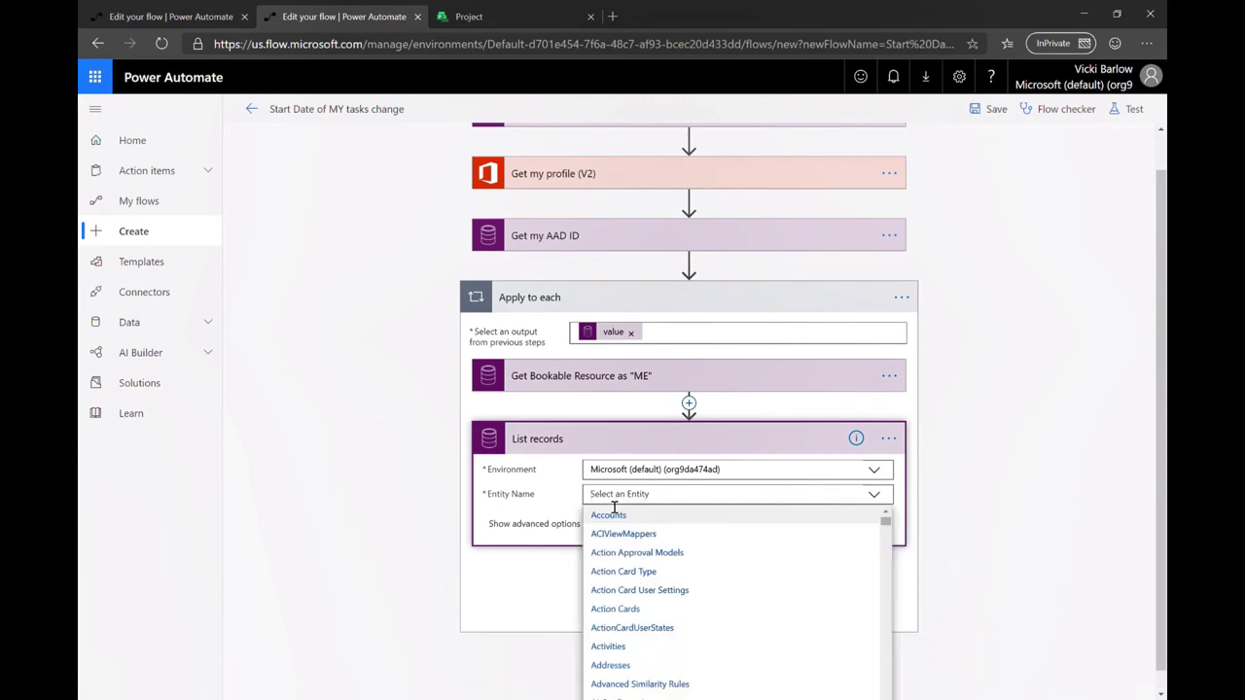
text(resource as)
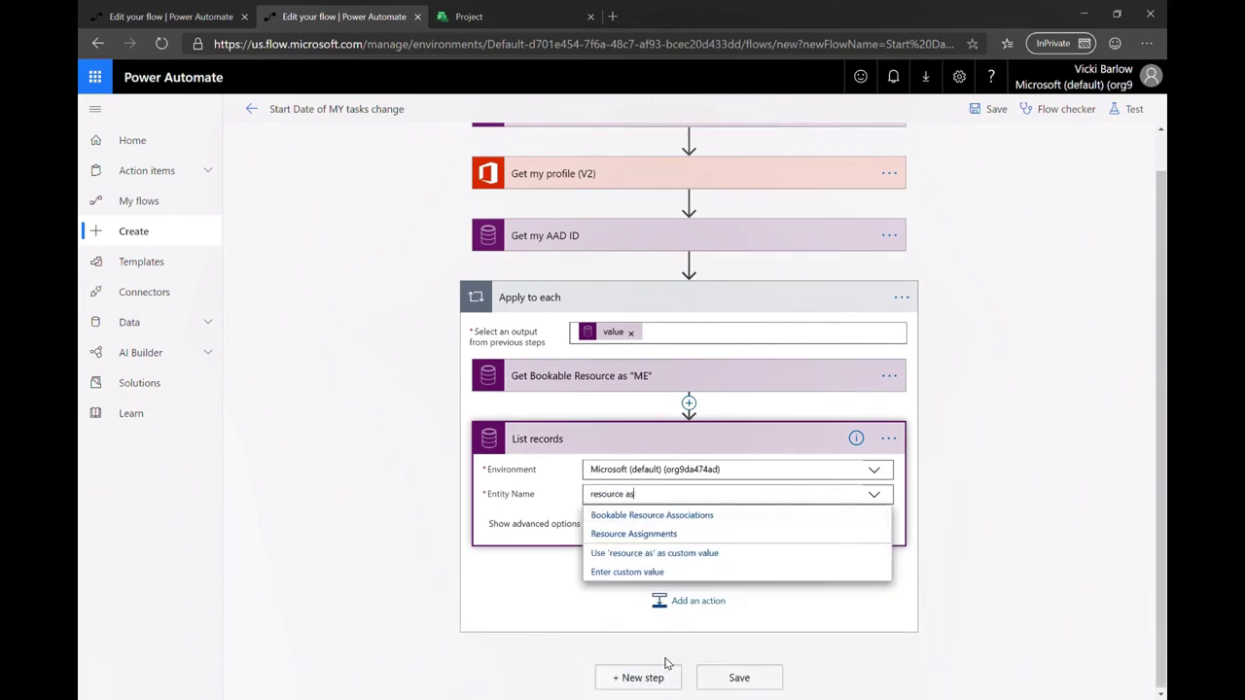
text(sig)
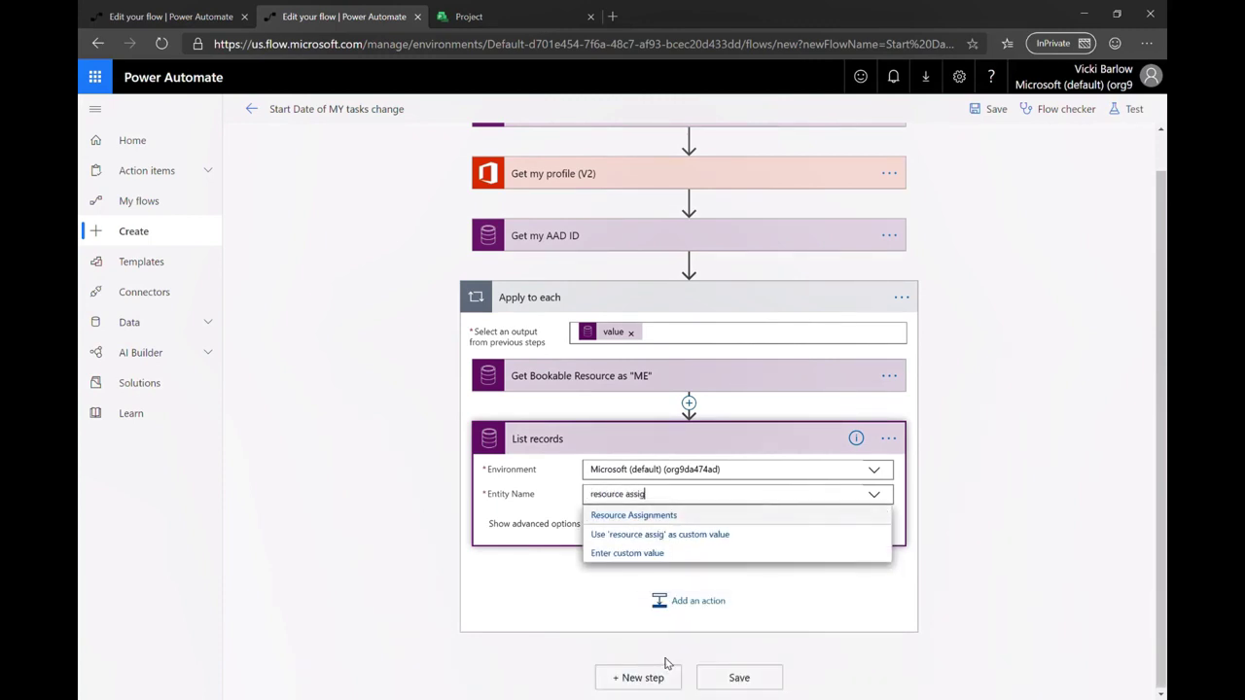
click(653, 517)
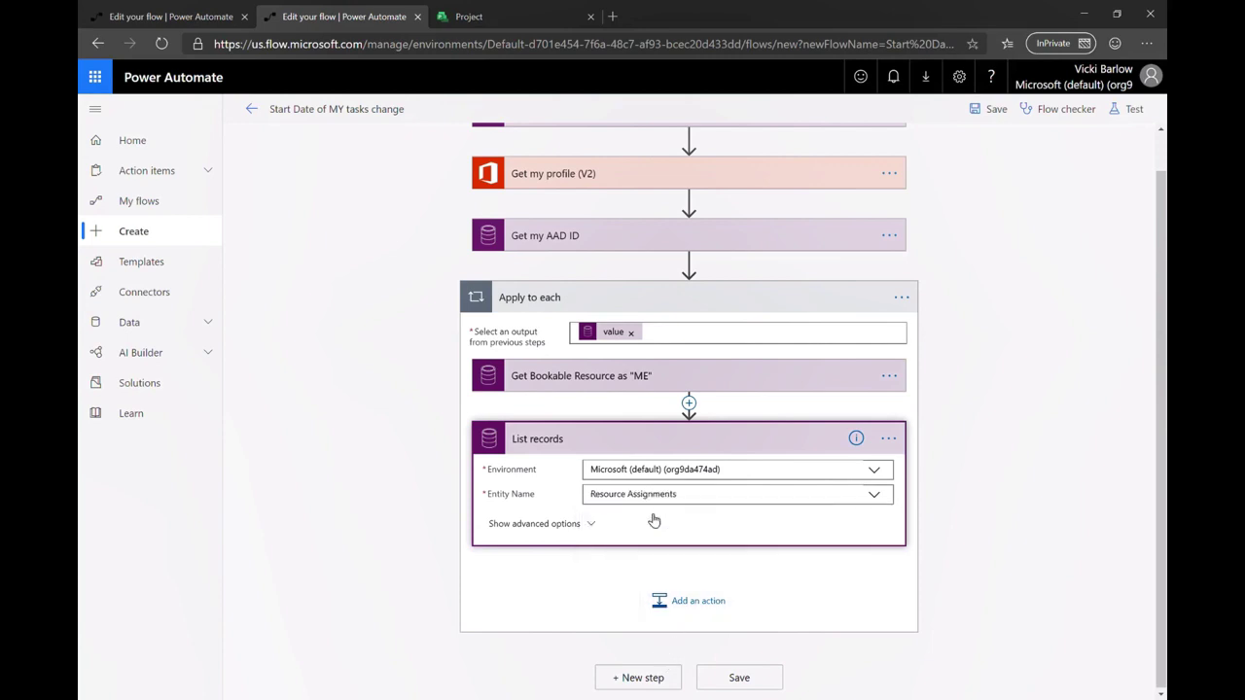
Filter the Resource Assignments lookup on _msdyn_bookableresourceid_value using the Bookable Resource id
click(566, 529)
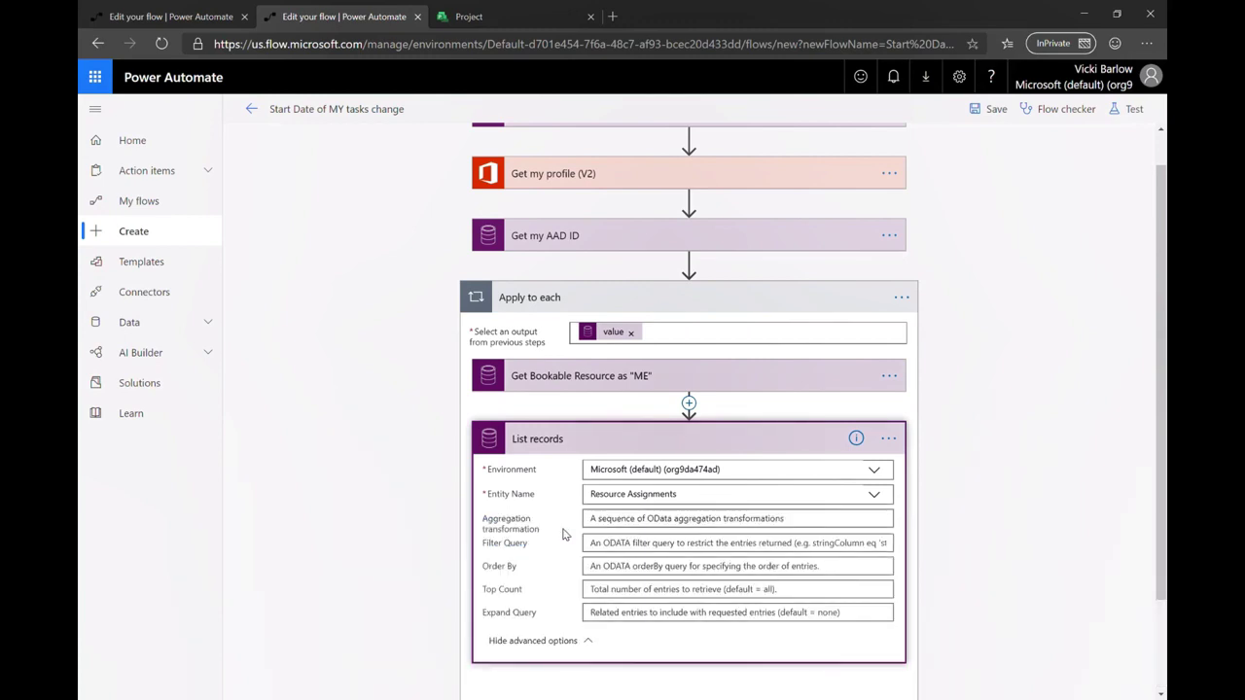
click(634, 544)
text(_msdyn)
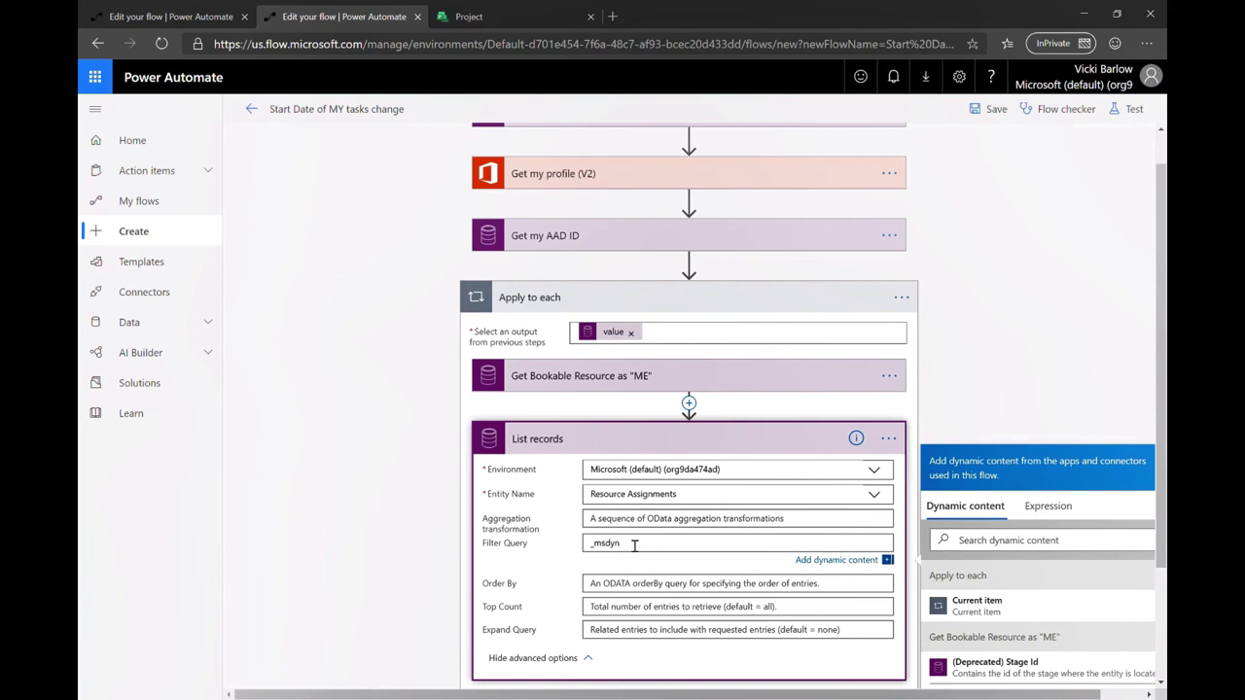
text(_bookableresourceid_value eq ')
scroll(951, 492, down, 2)
click(1010, 397)
text(bookable)
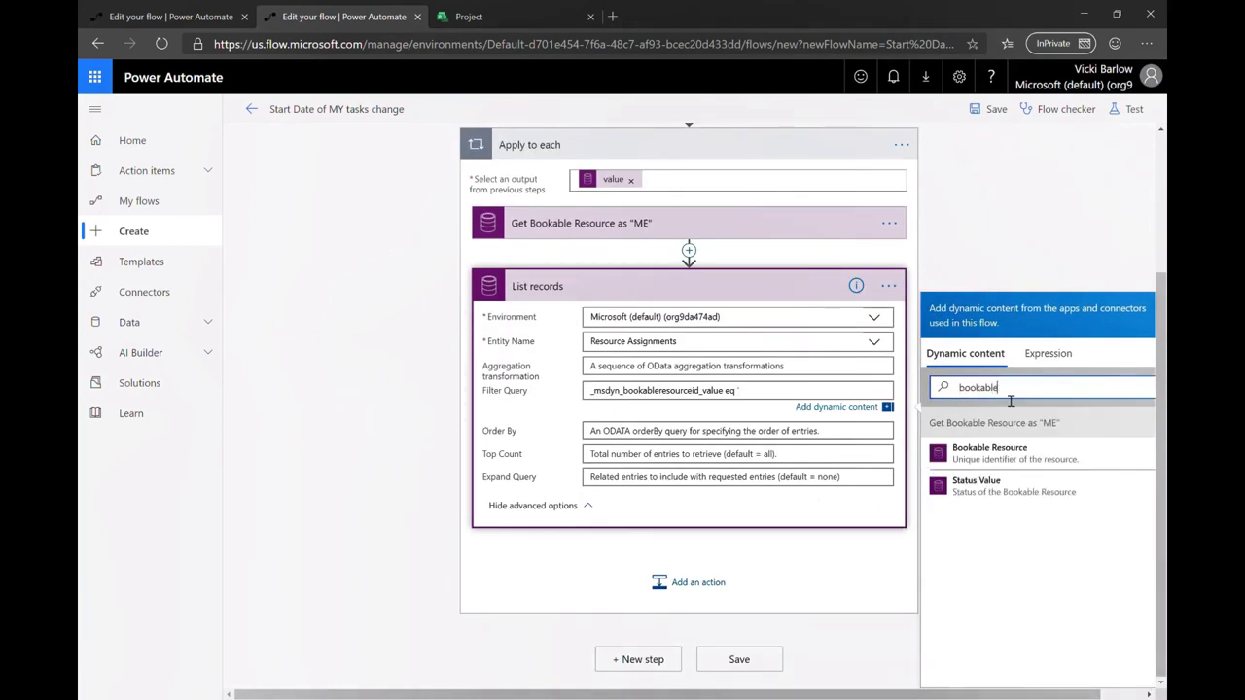
click(980, 454)
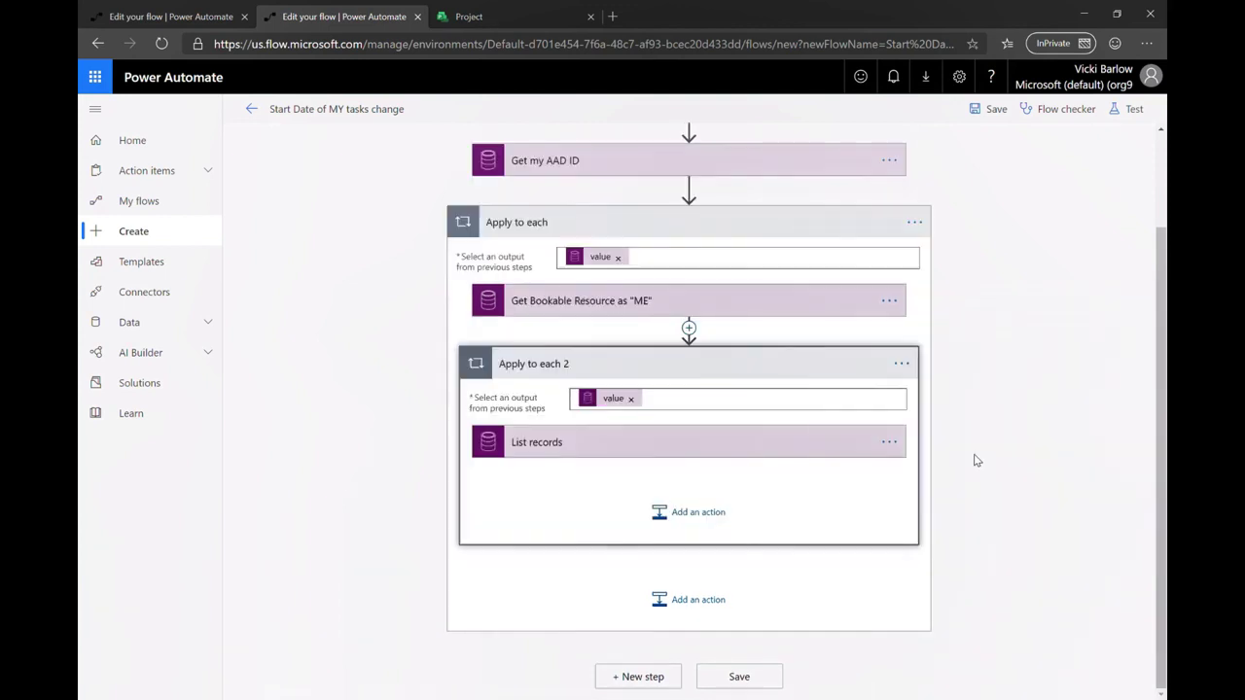
Rename the step to Get all of "MY" resource assignments
click(888, 441)
click(931, 465)
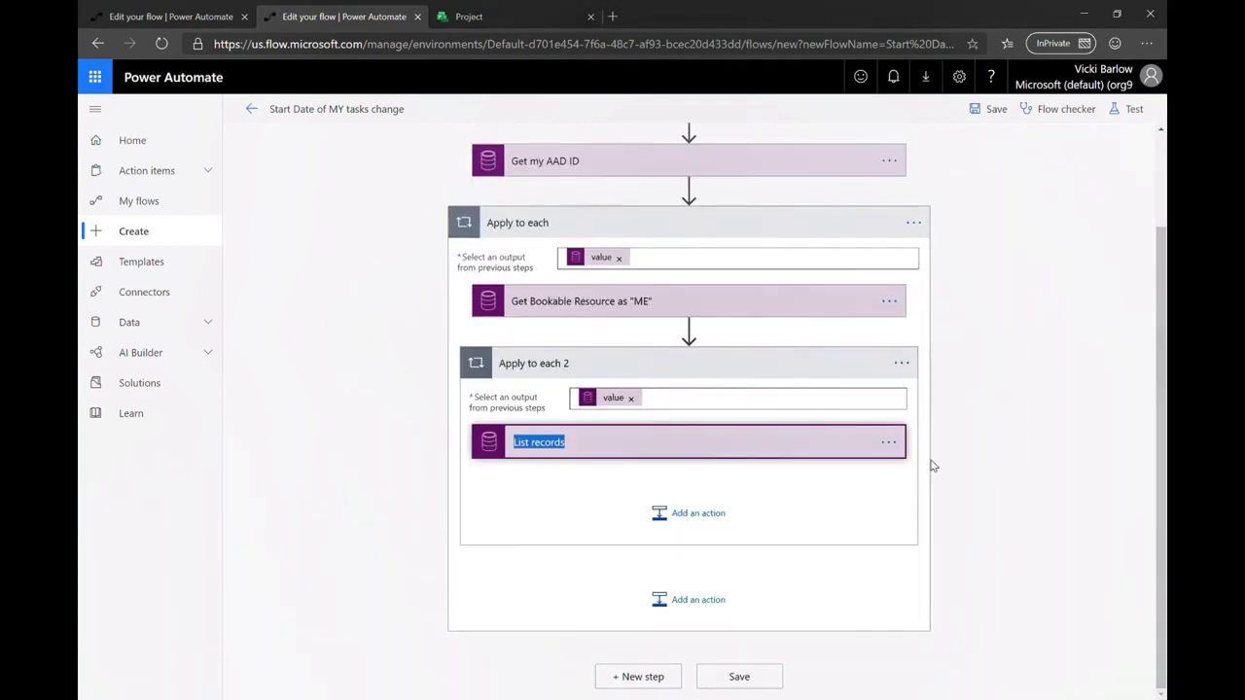
text(Get all of my)
key(BackSpace)
key(BackSpace)
key(BackSpace)
text("MY" resource assignm)
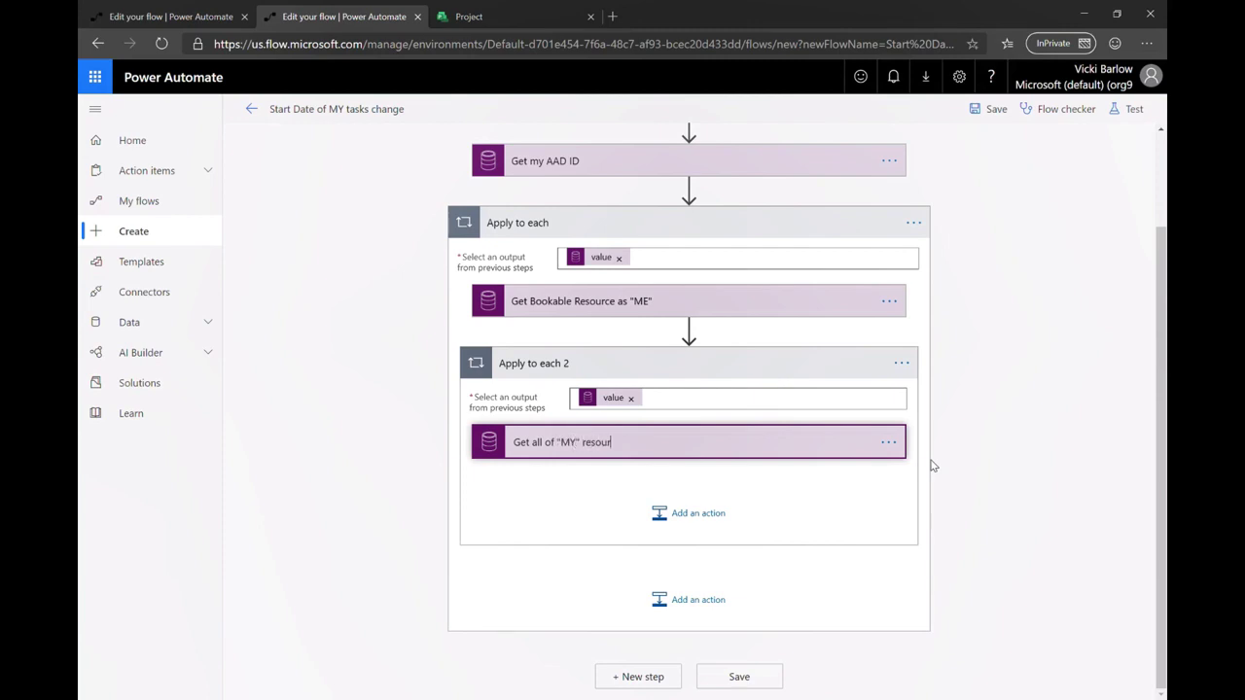
key(ctrl+BackSpace)
text(assignments)
Add a Condition checking that the assignment's Task is equal to the Project task ID
click(690, 512)
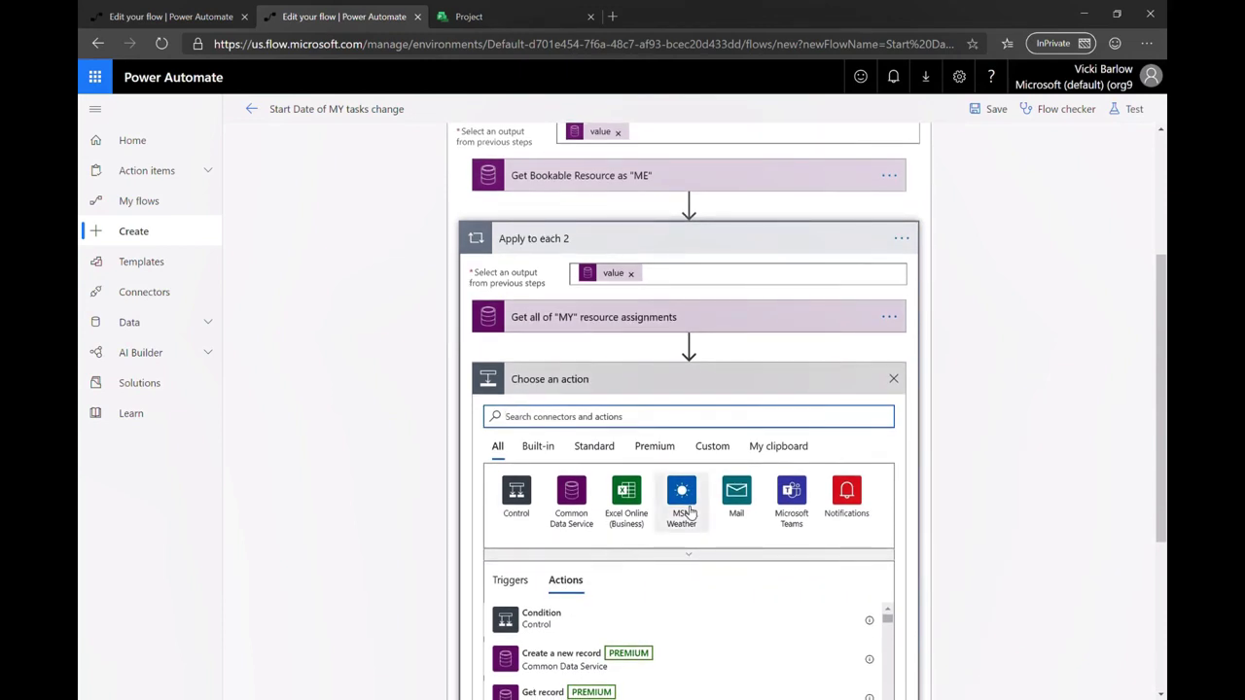
text(condition)
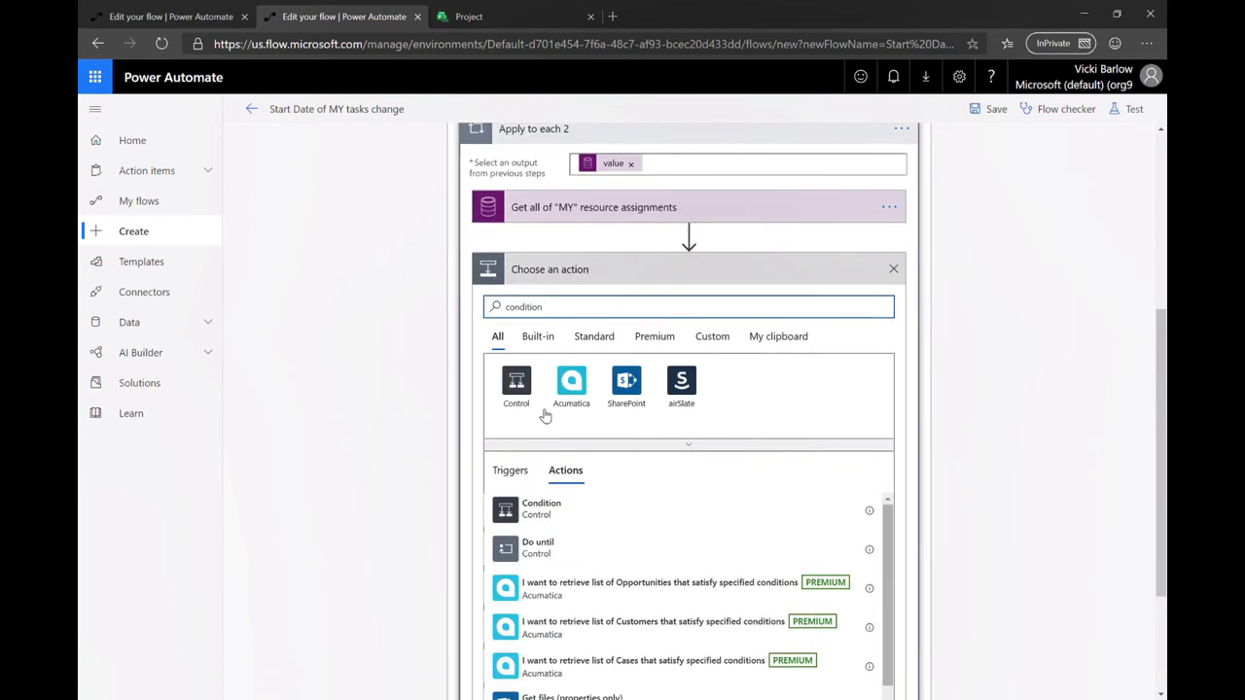
click(556, 517)
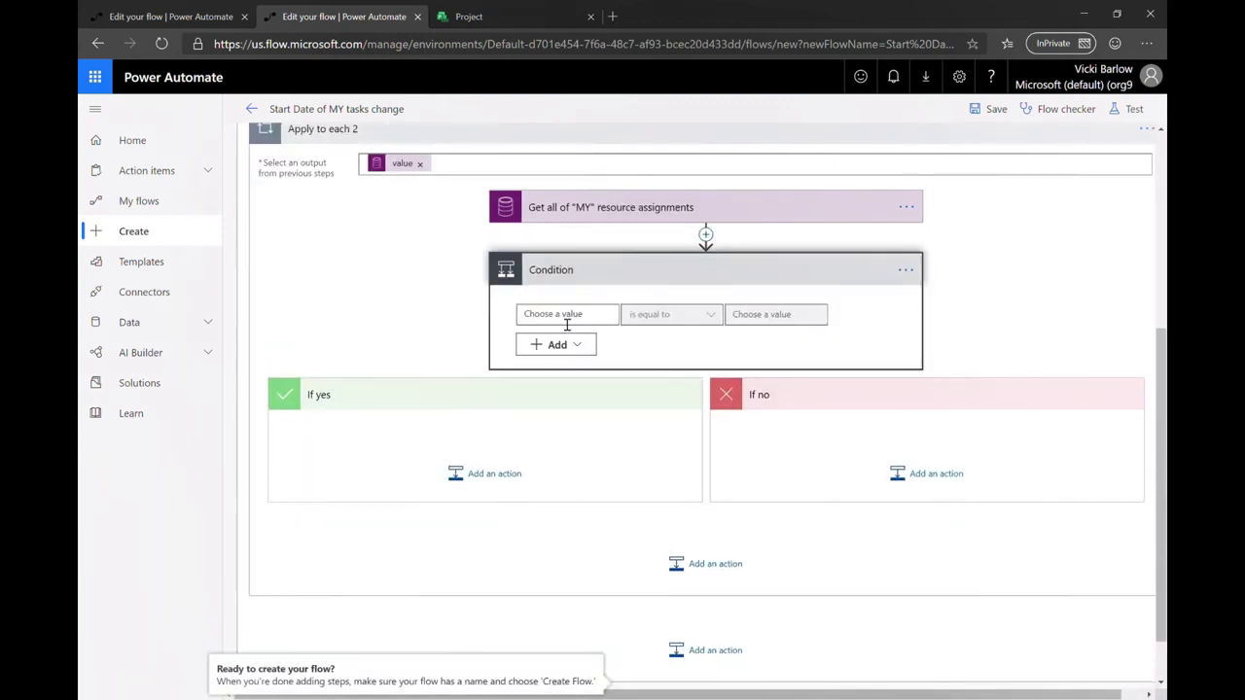
click(567, 315)
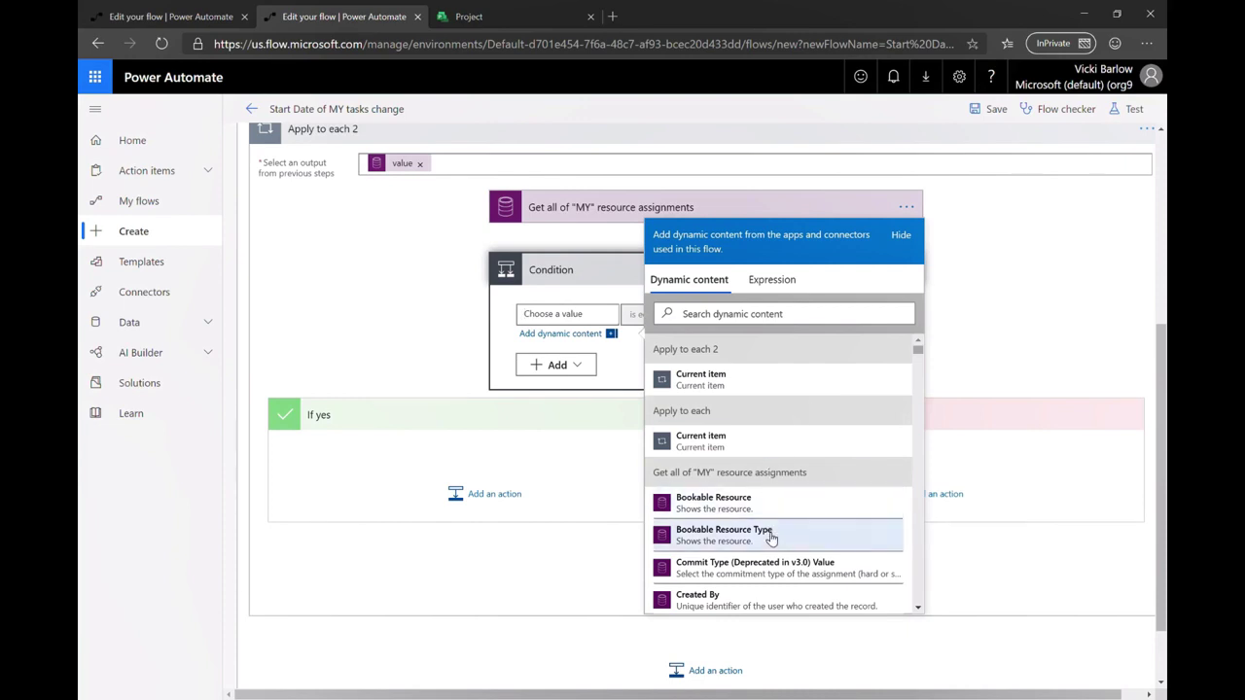
scroll(768, 537, down, 6)
scroll(771, 537, down, 8)
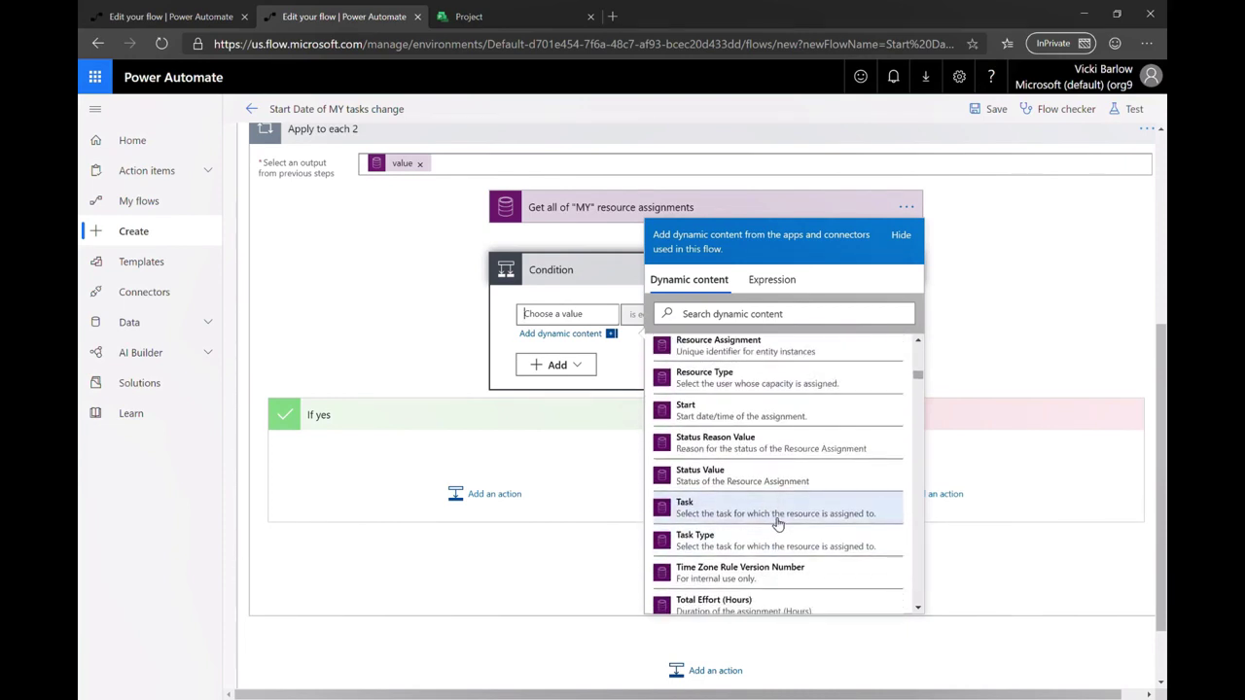
click(771, 530)
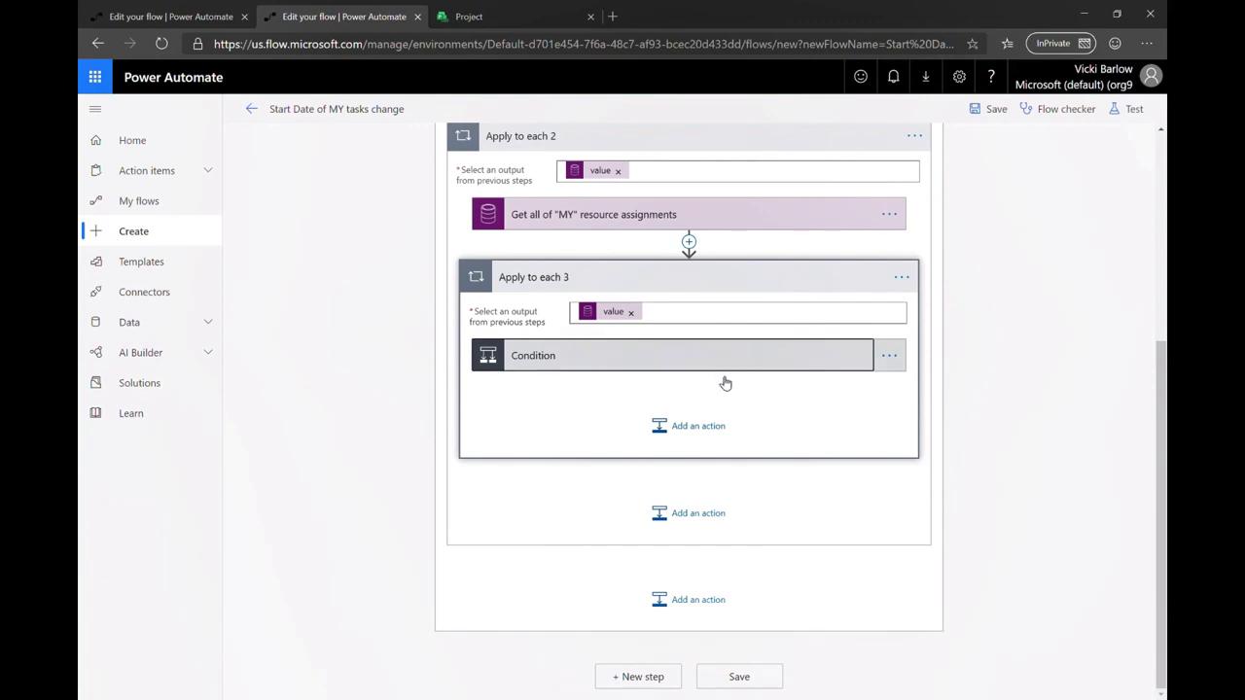
scroll(950, 523, down, 3)
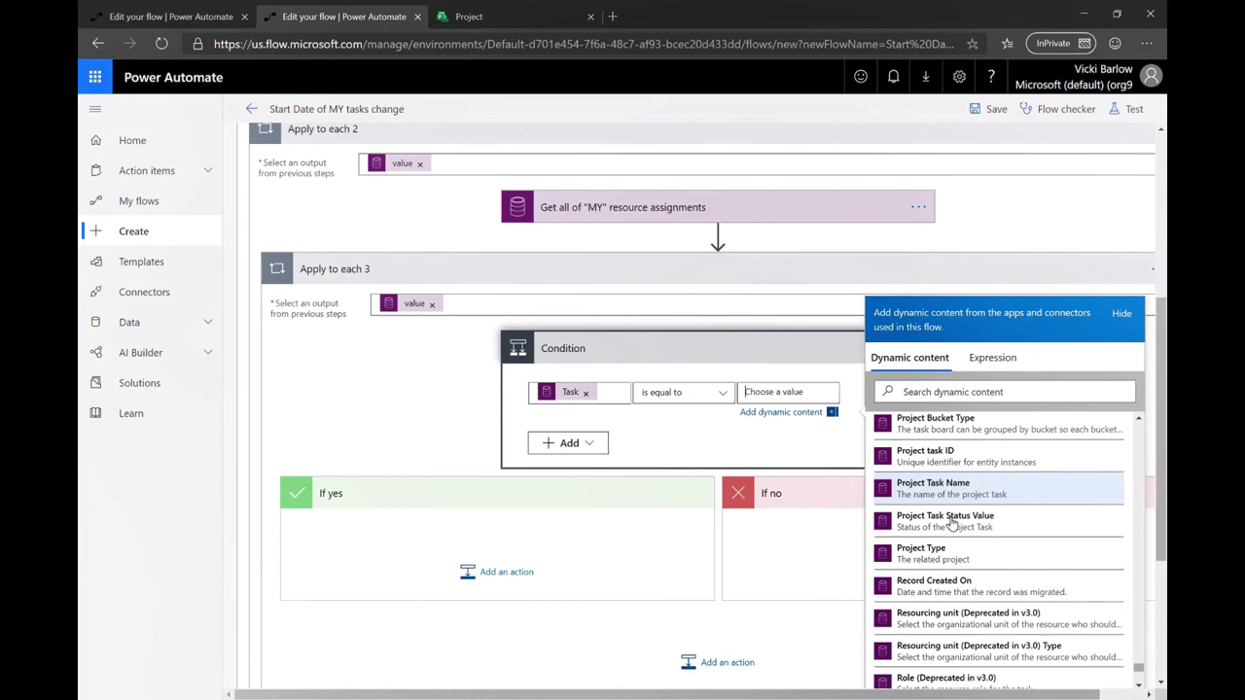
scroll(951, 523, up, 1)
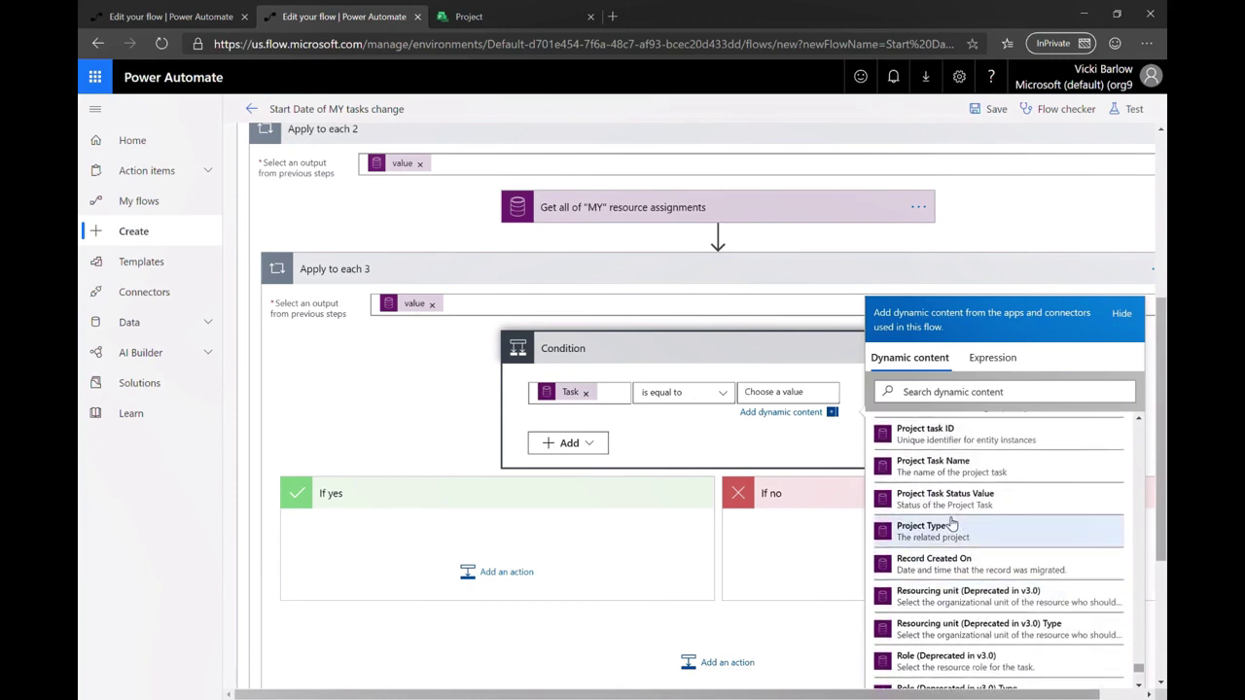
click(946, 434)
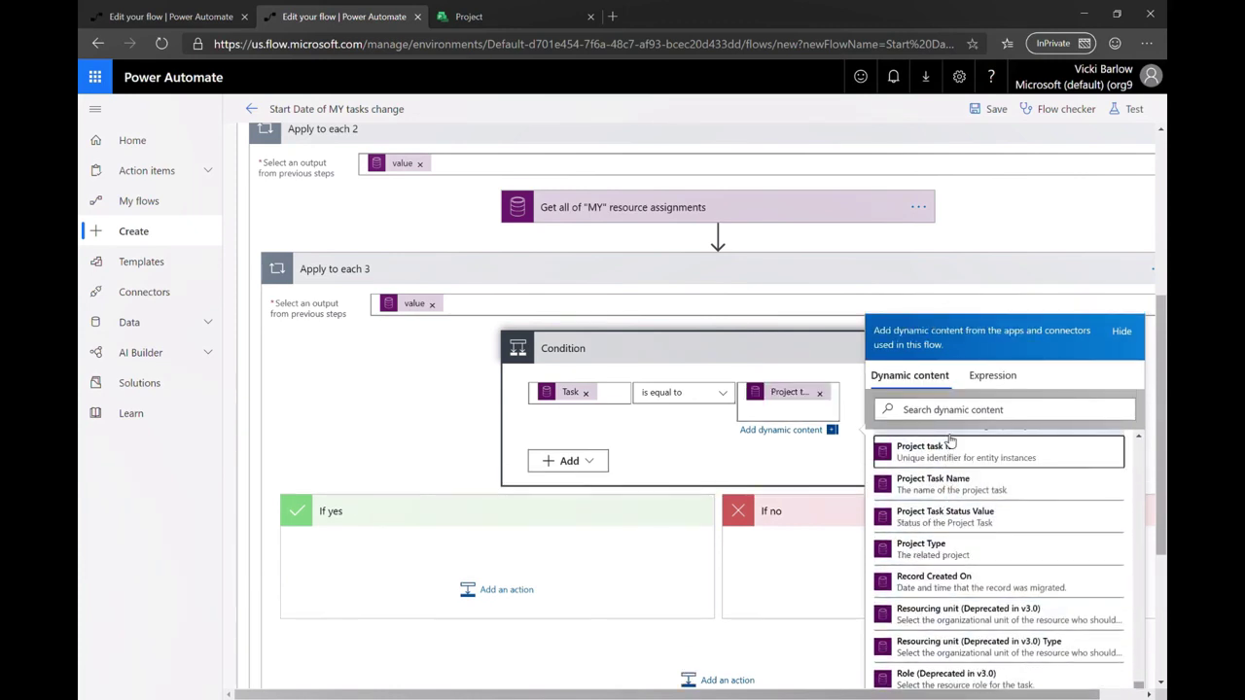
click(588, 565)
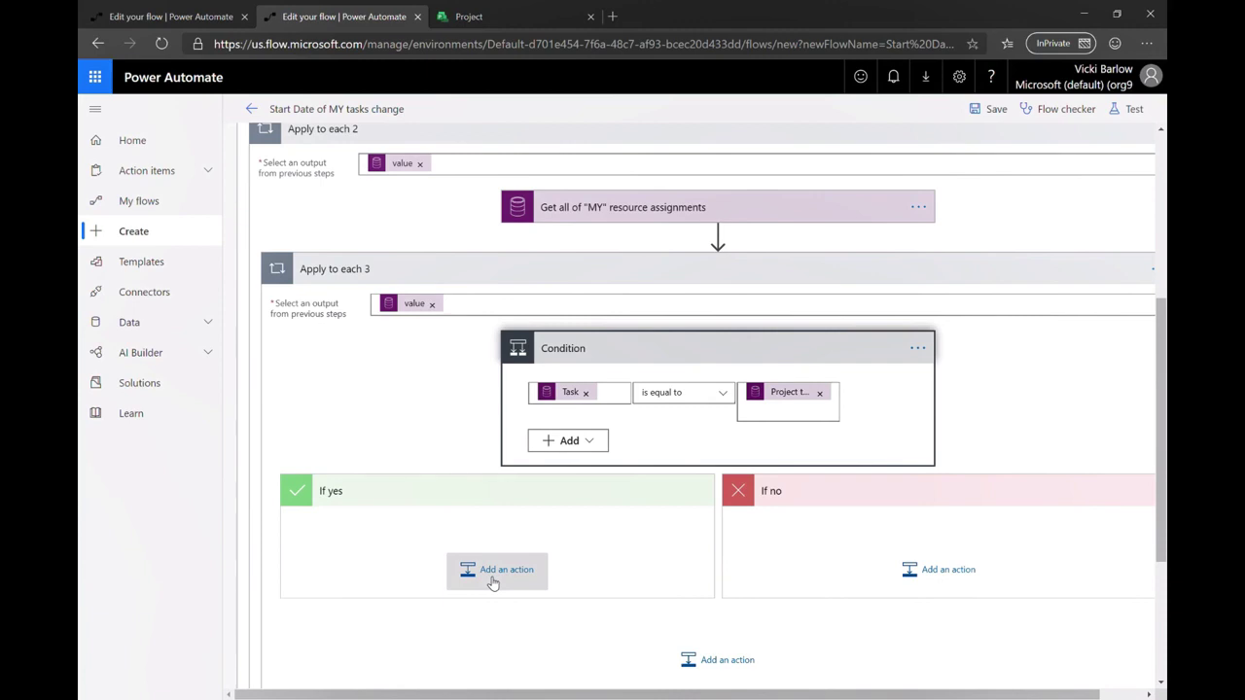
Rename the condition to "If it's the original task that was triggered"
click(917, 348)
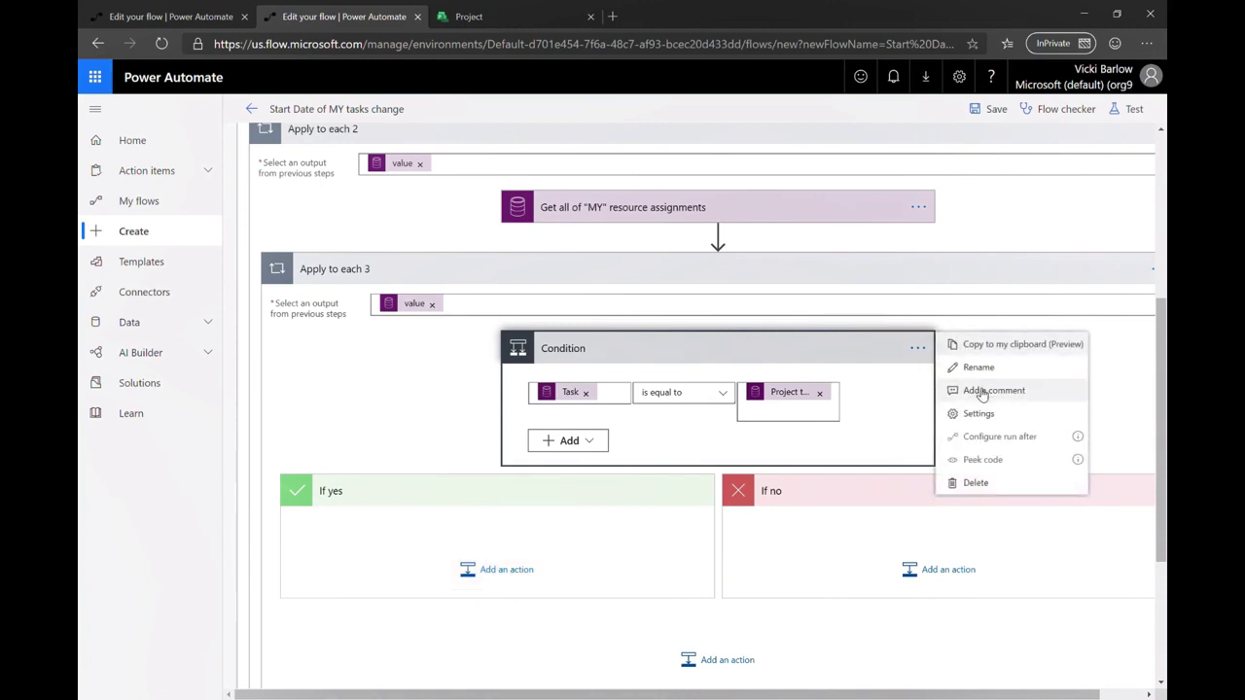
click(996, 375)
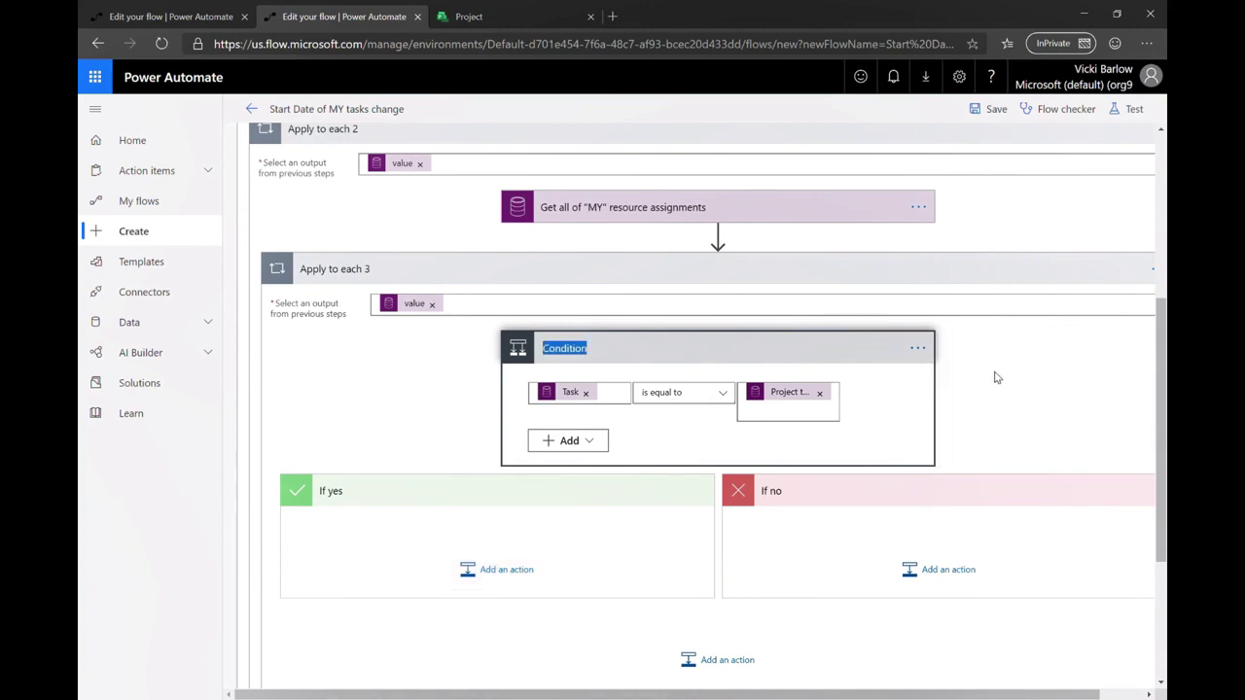
key(BackSpace)
text(If it's the original task that we)
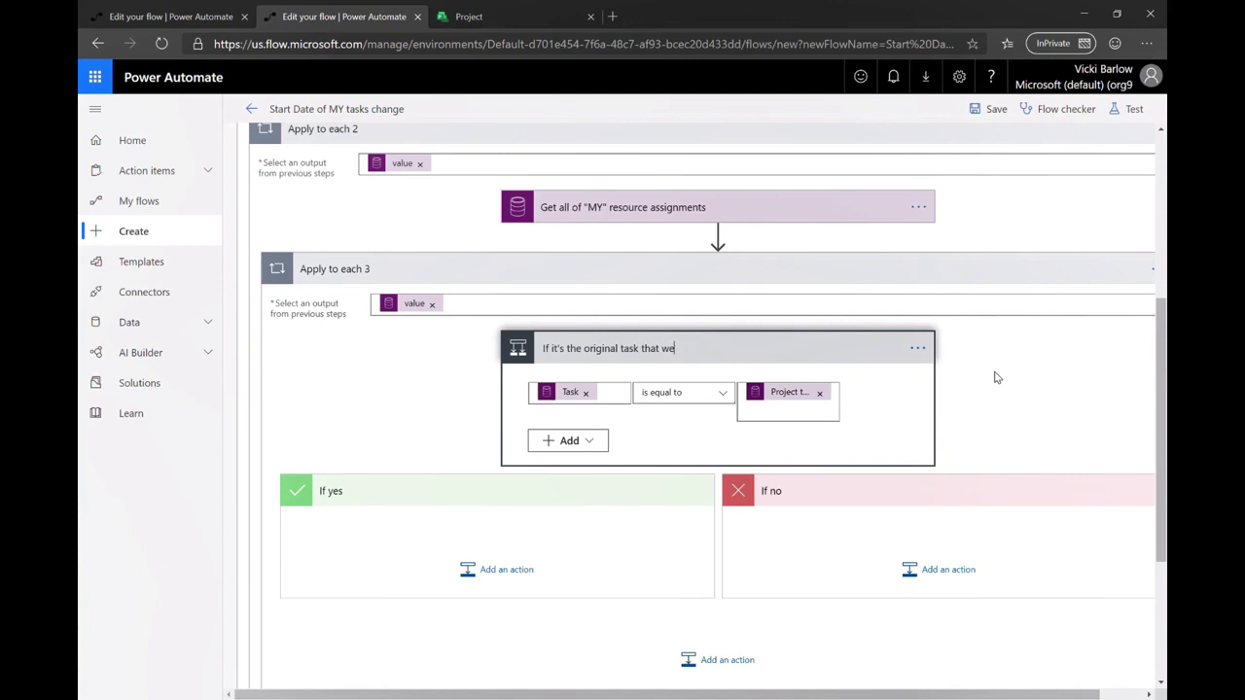
text('re triggered)
click(523, 572)
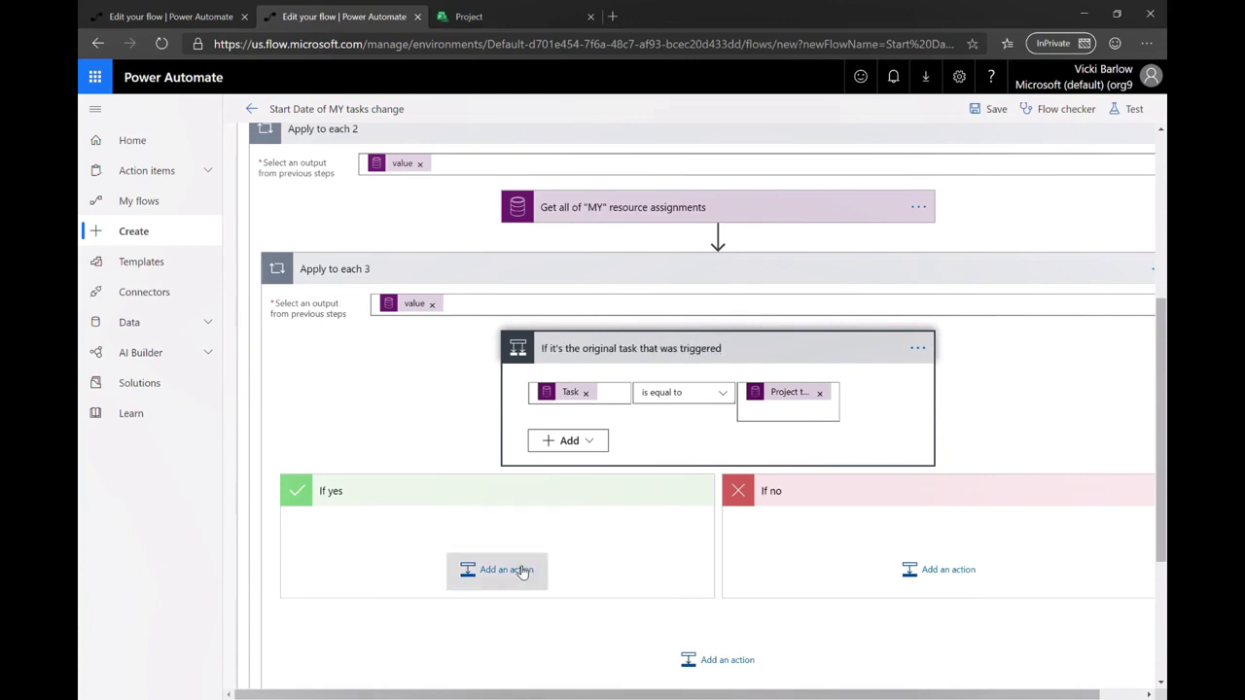
Add the Teams 'Post a message as the Flow bot to a user' action under If yes
click(515, 574)
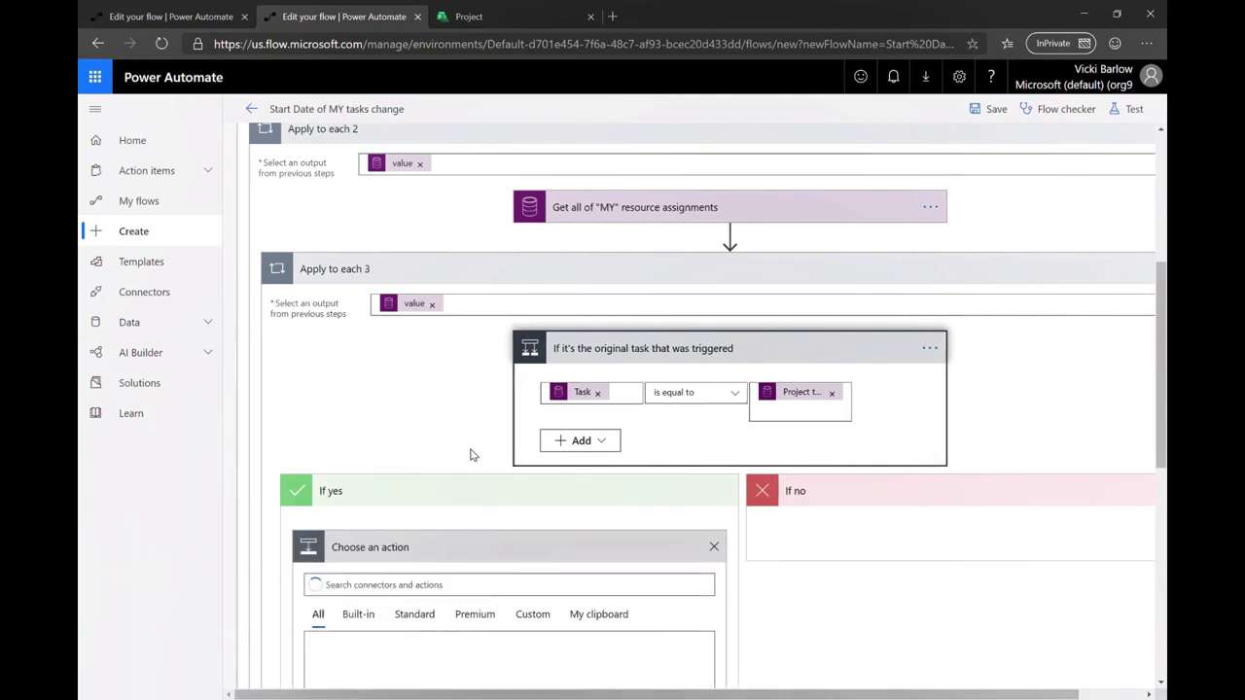
scroll(483, 585, down, 2)
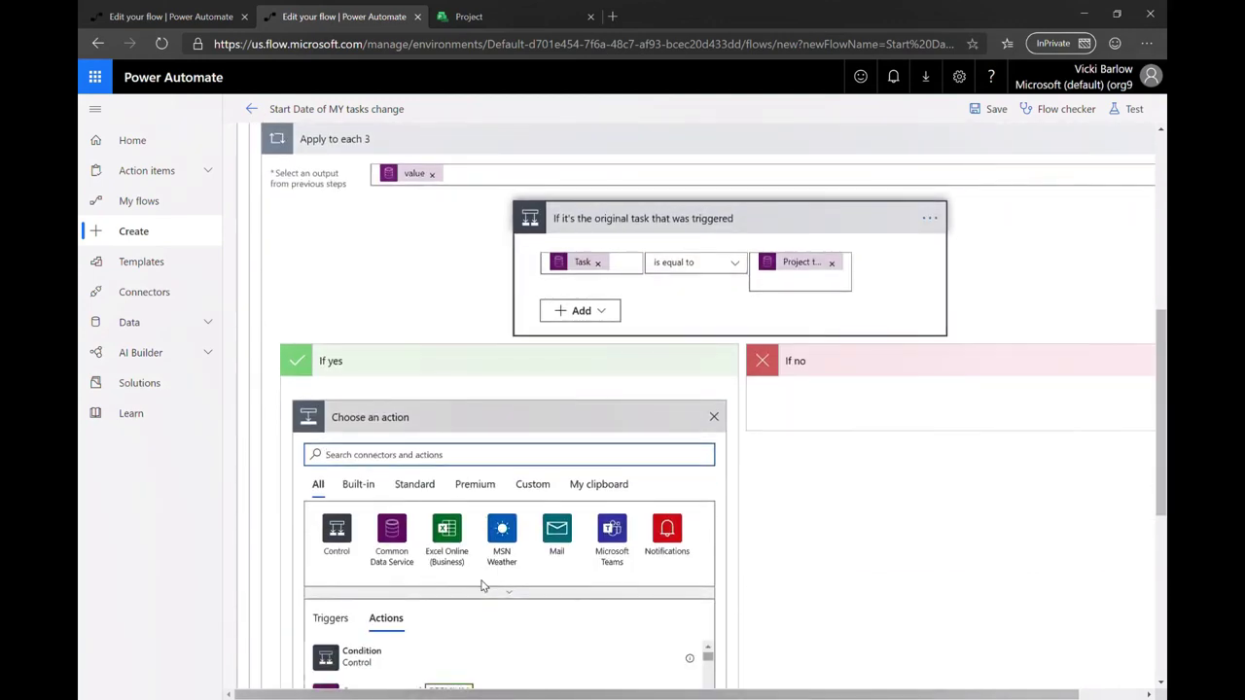
text(teams)
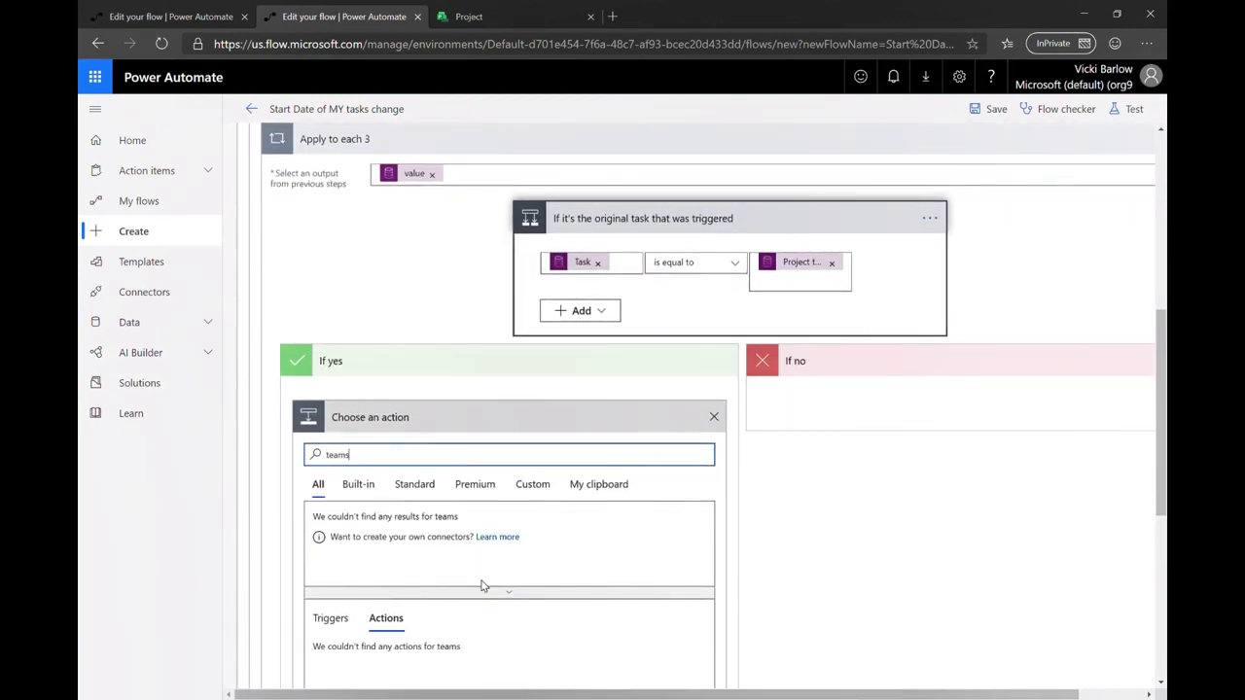
scroll(480, 583, down, 3)
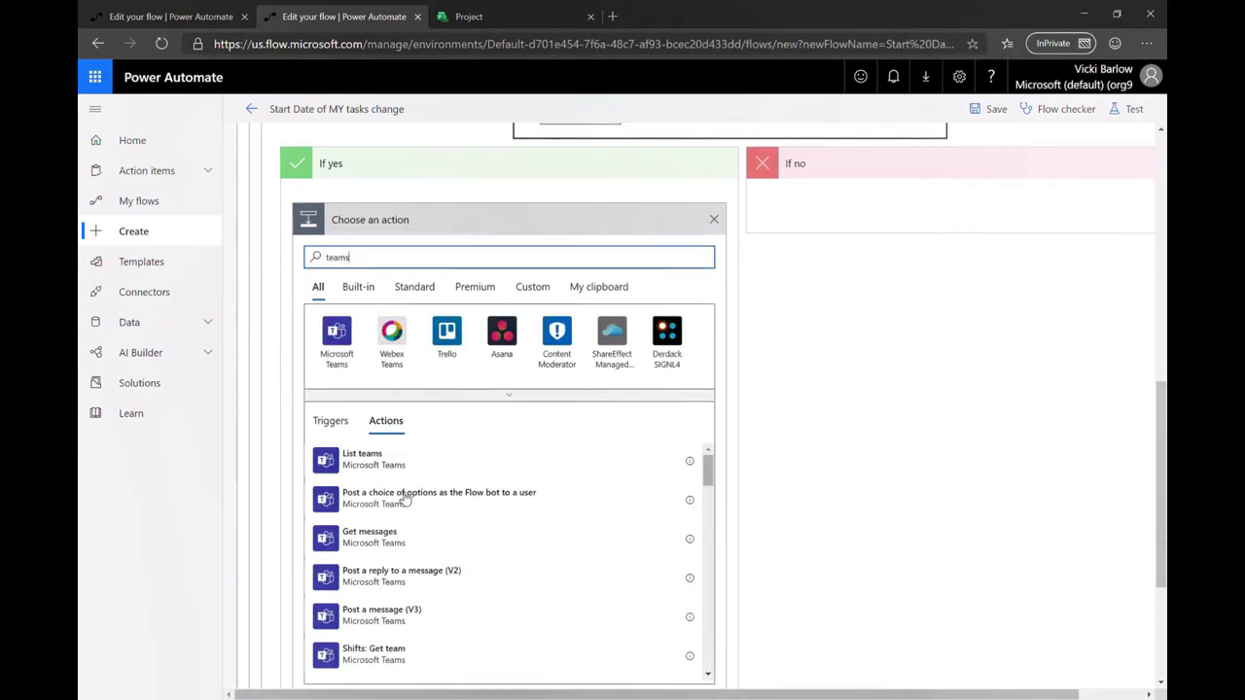
scroll(425, 528, down, 1)
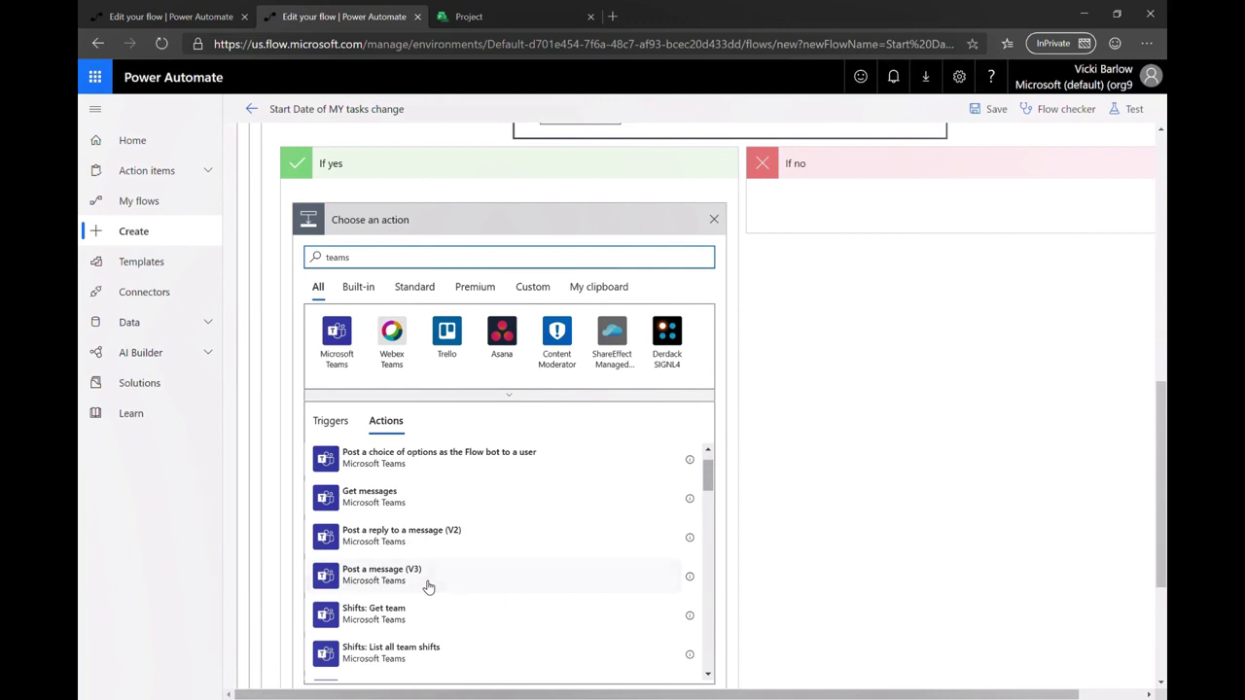
scroll(428, 587, down, 3)
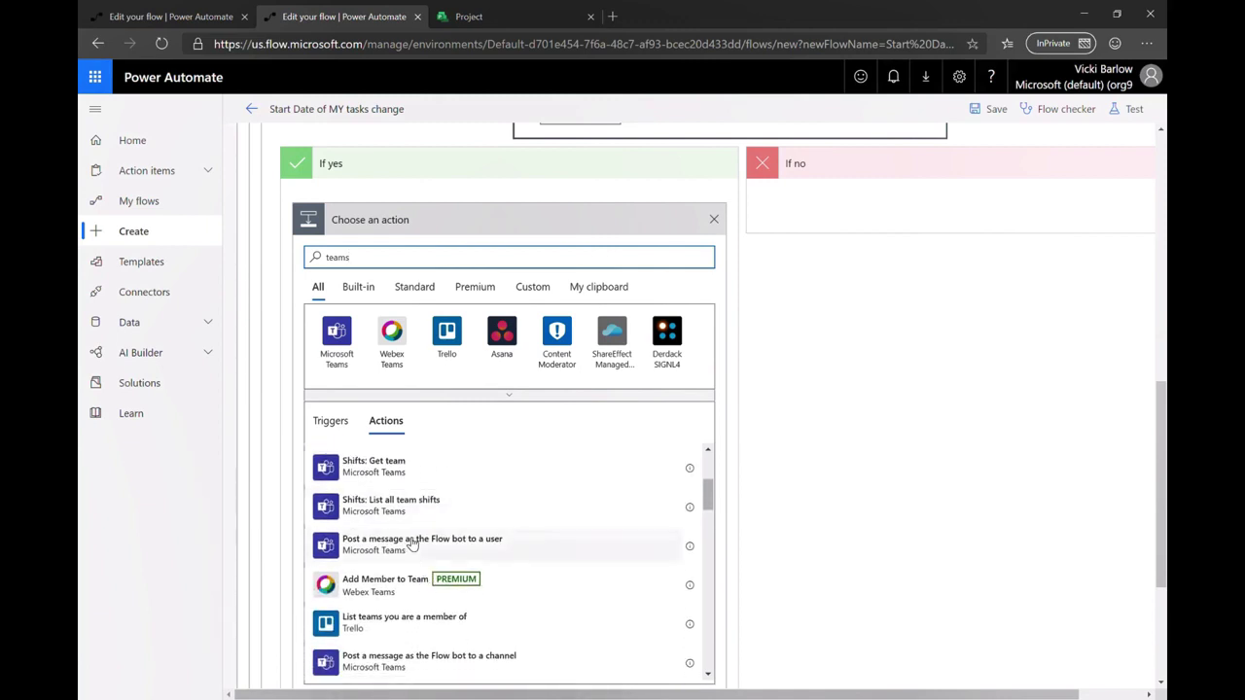
click(409, 552)
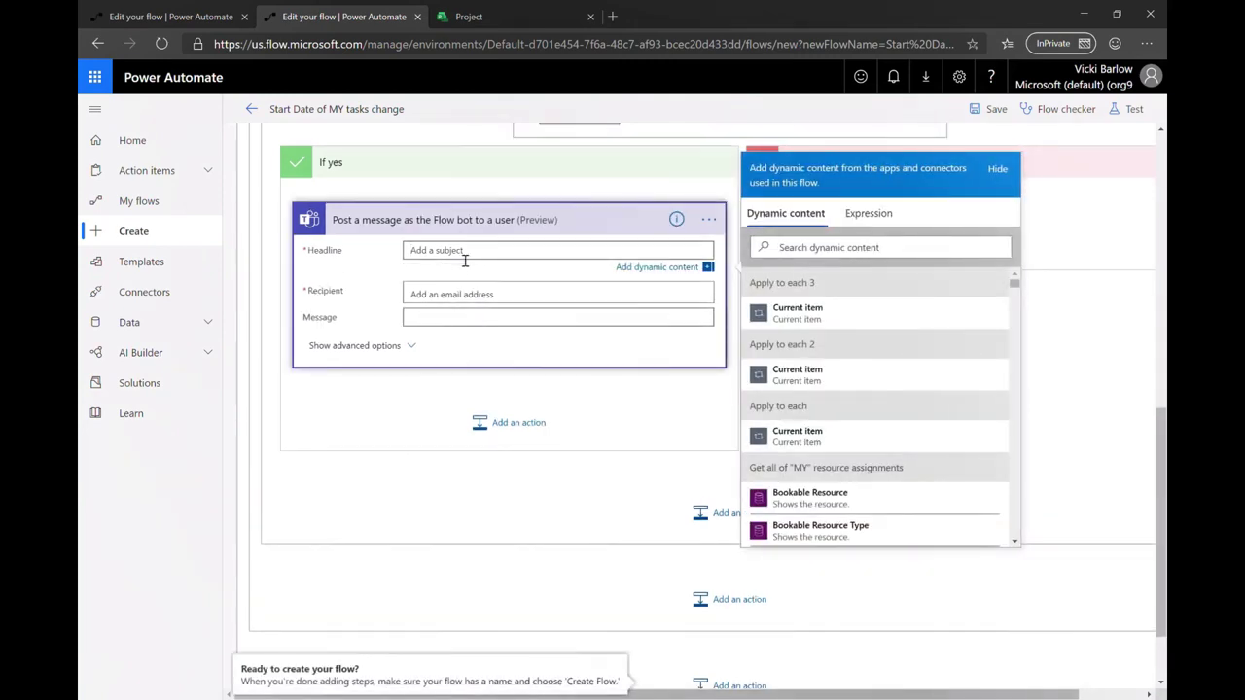
Set the headline to Project Task Name followed by "has moved!"
scroll(924, 389, down, 10)
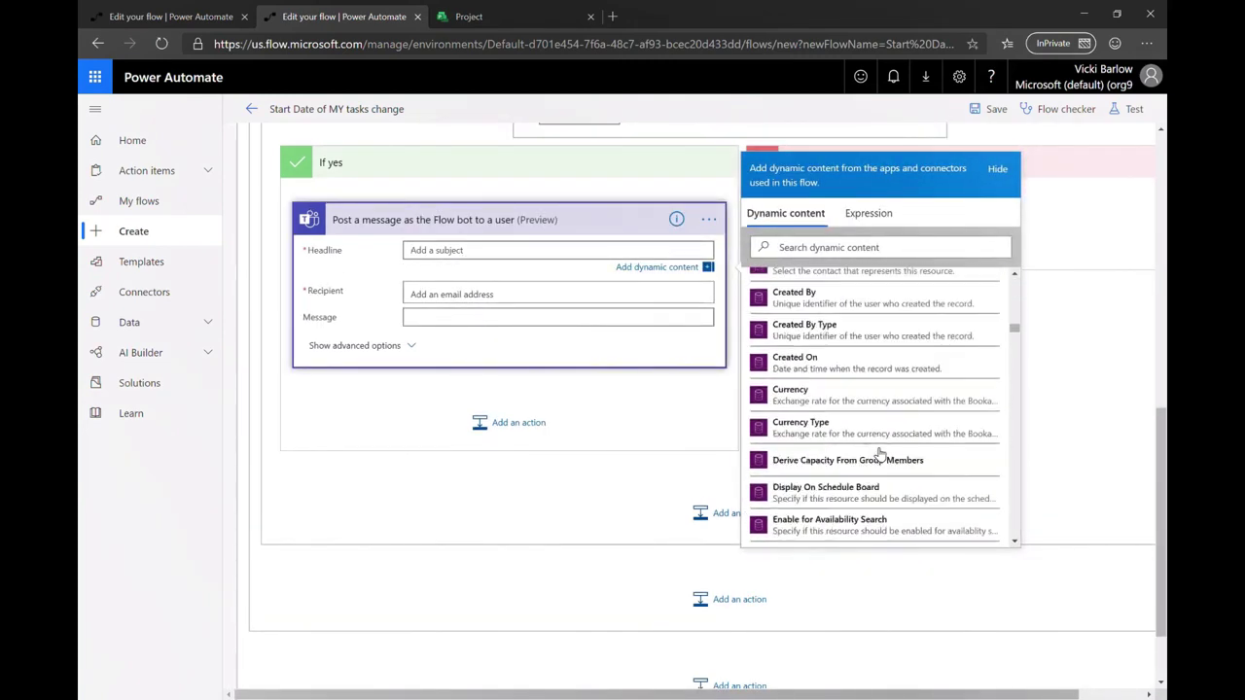
text(projec)
scroll(878, 454, down, 2)
click(812, 249)
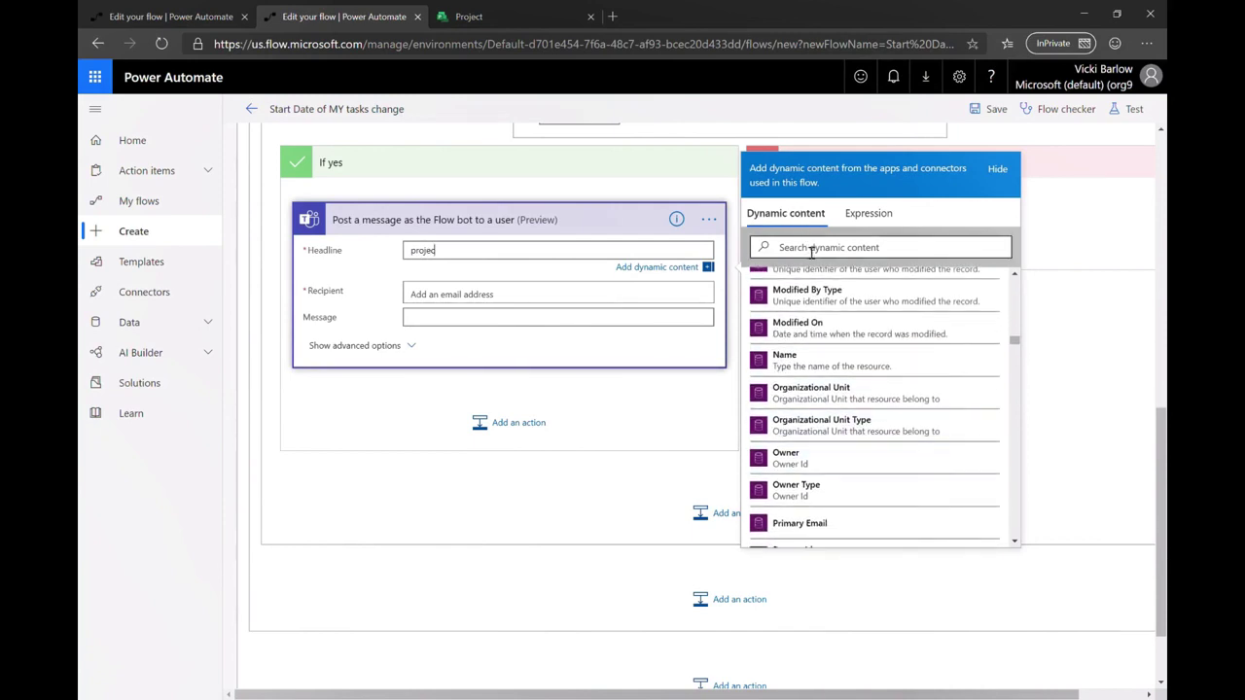
text(project task name)
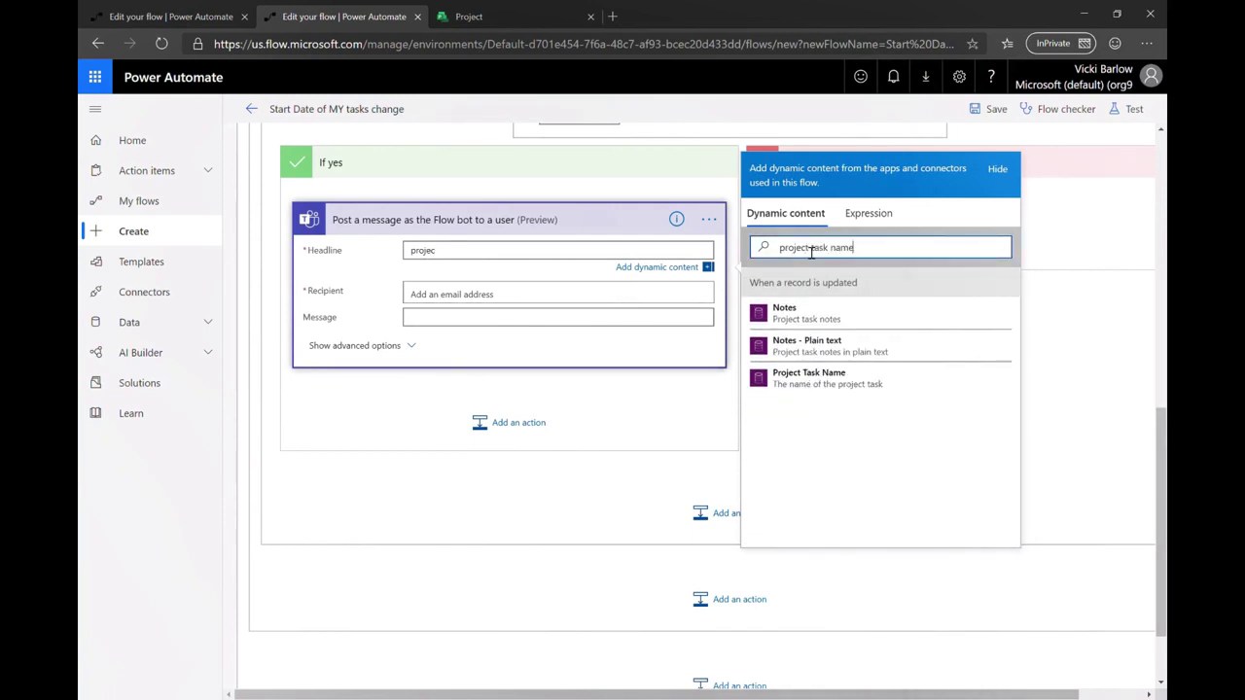
click(807, 377)
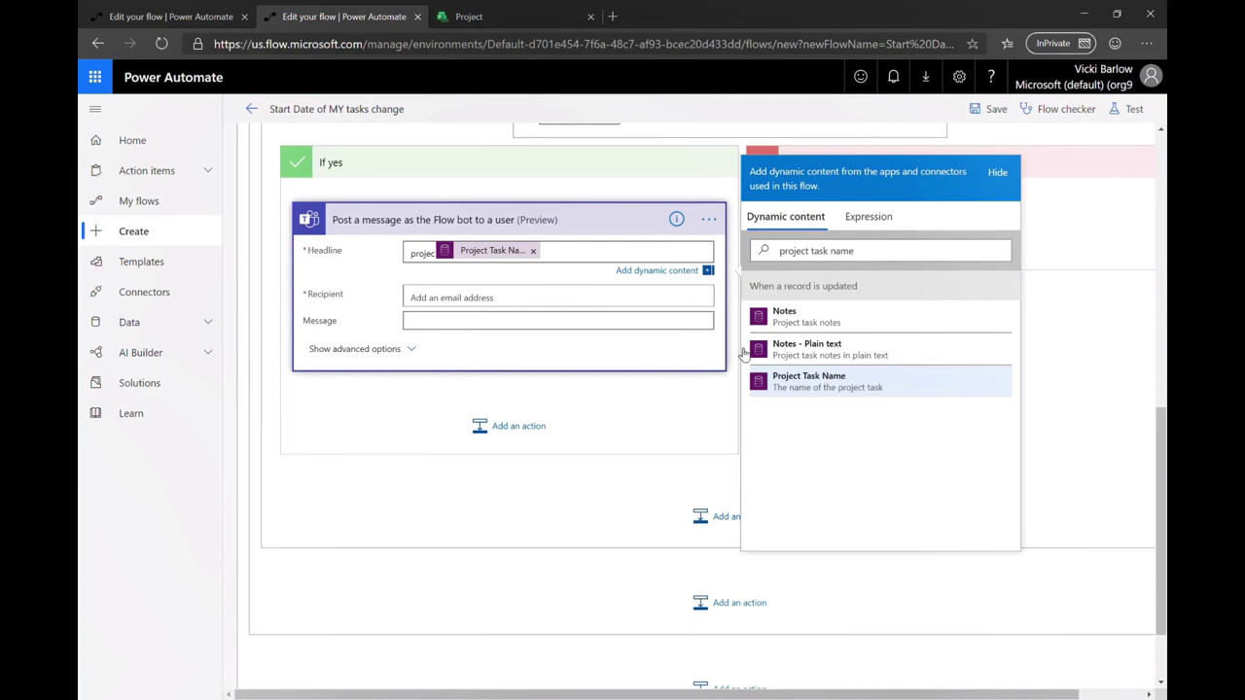
double_click(427, 254)
key(BackSpace)
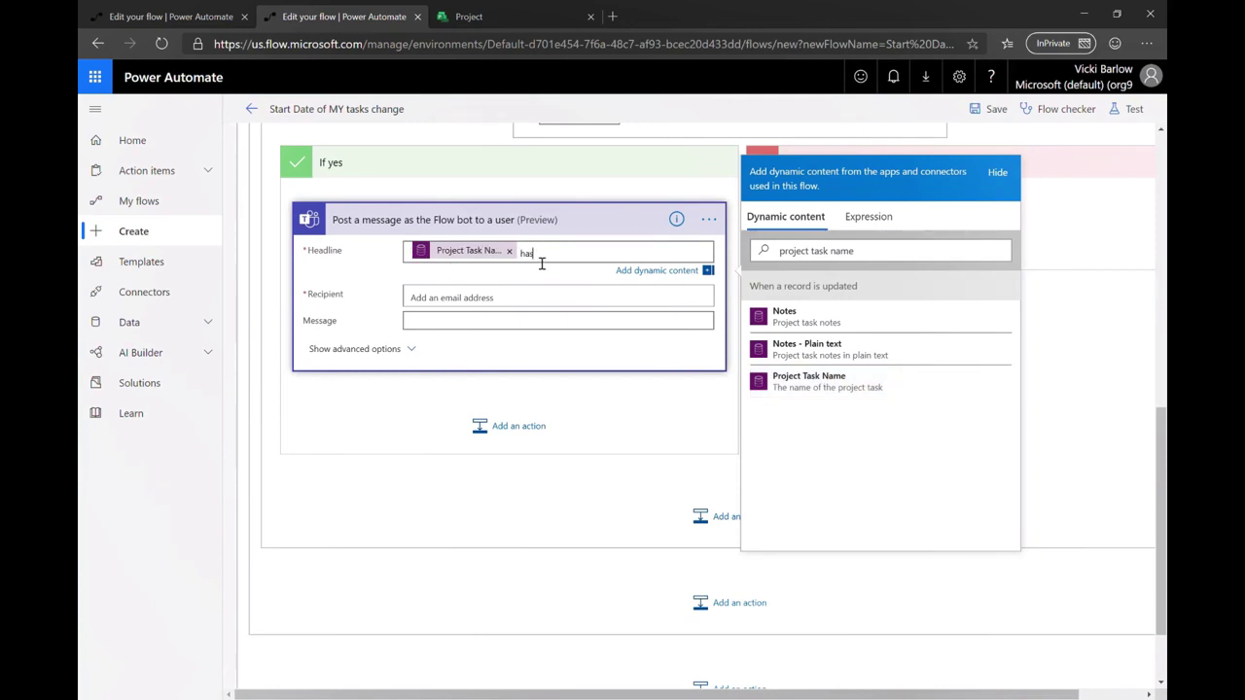
text(has moved!)
Browse the dynamic content user fields for the Recipient
click(514, 299)
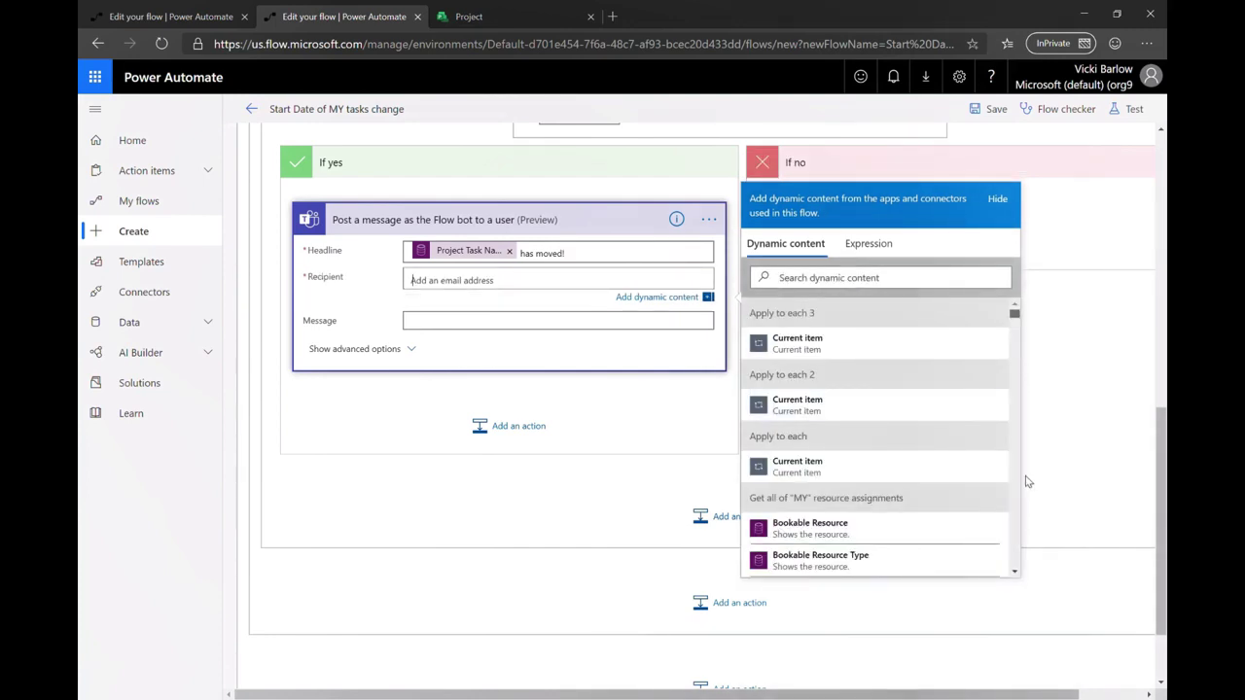
scroll(1019, 494, down, 10)
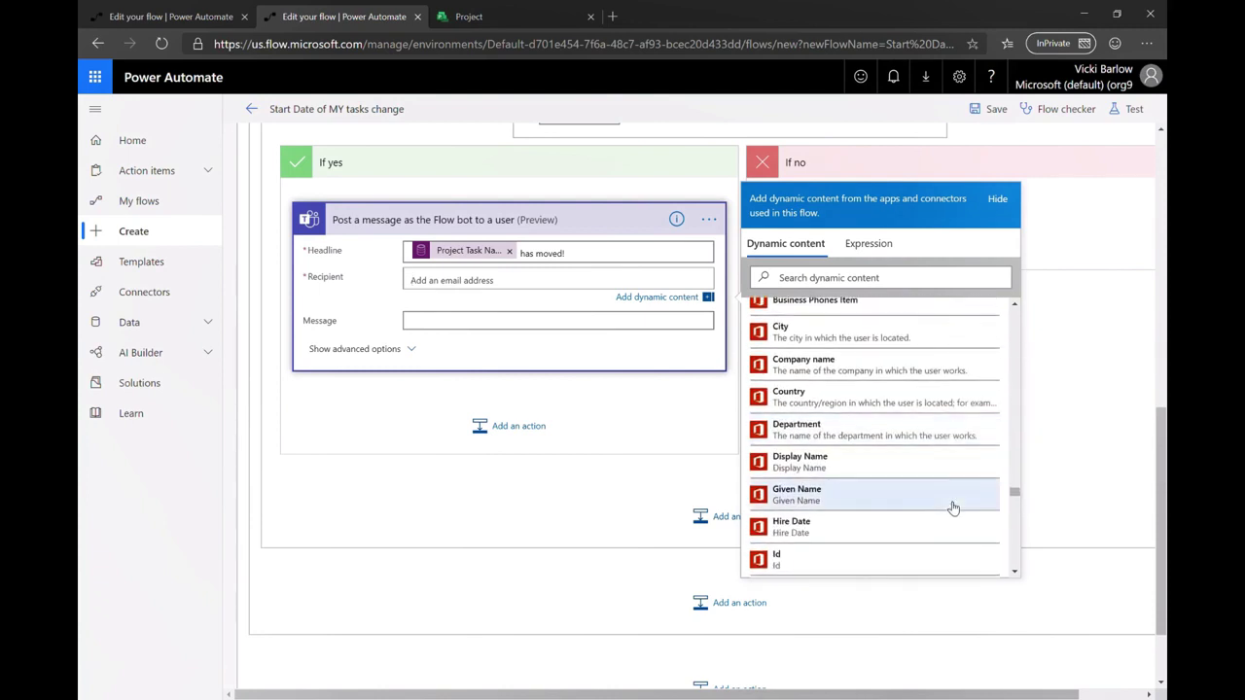
scroll(953, 507, down, 3)
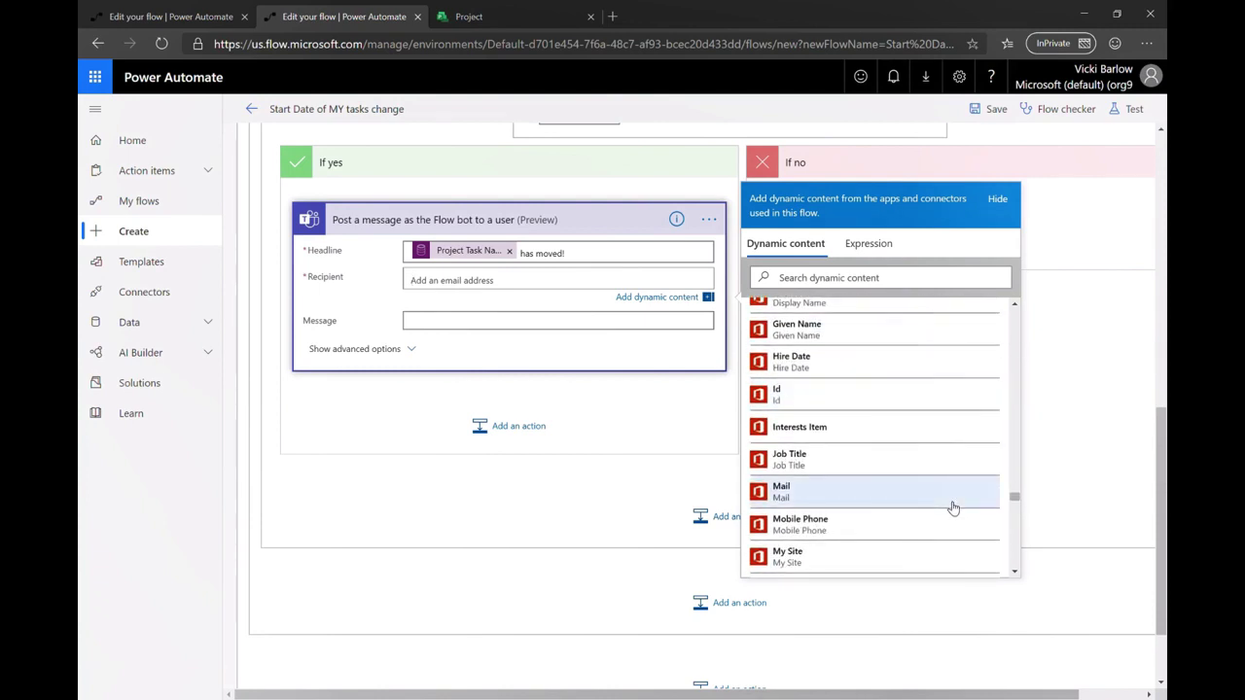
scroll(952, 508, down, 6)
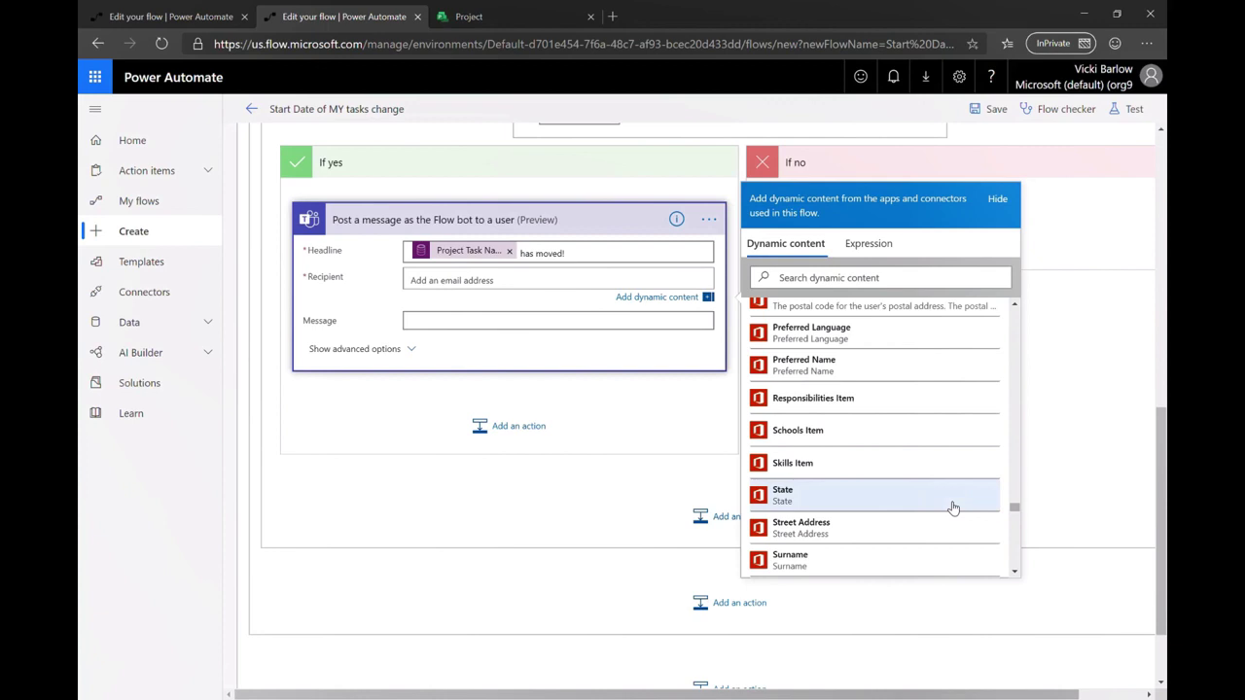
Set the bot message's Recipient to Primary Email
key(Escape)
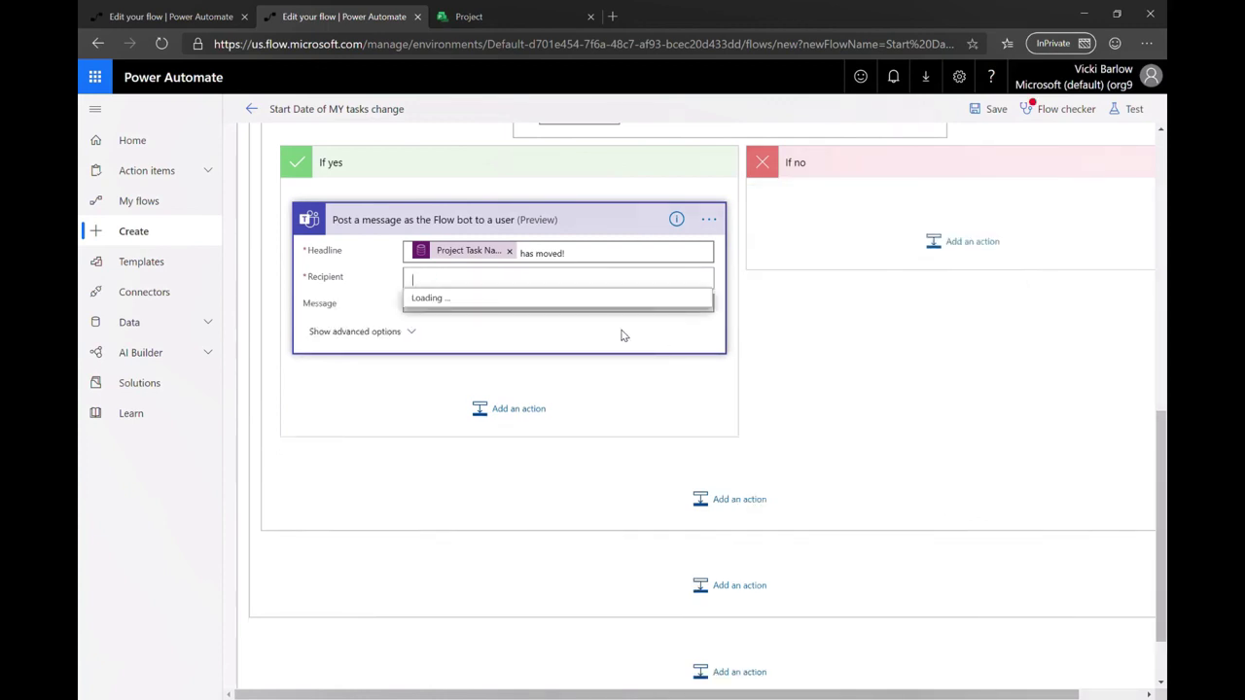
click(820, 290)
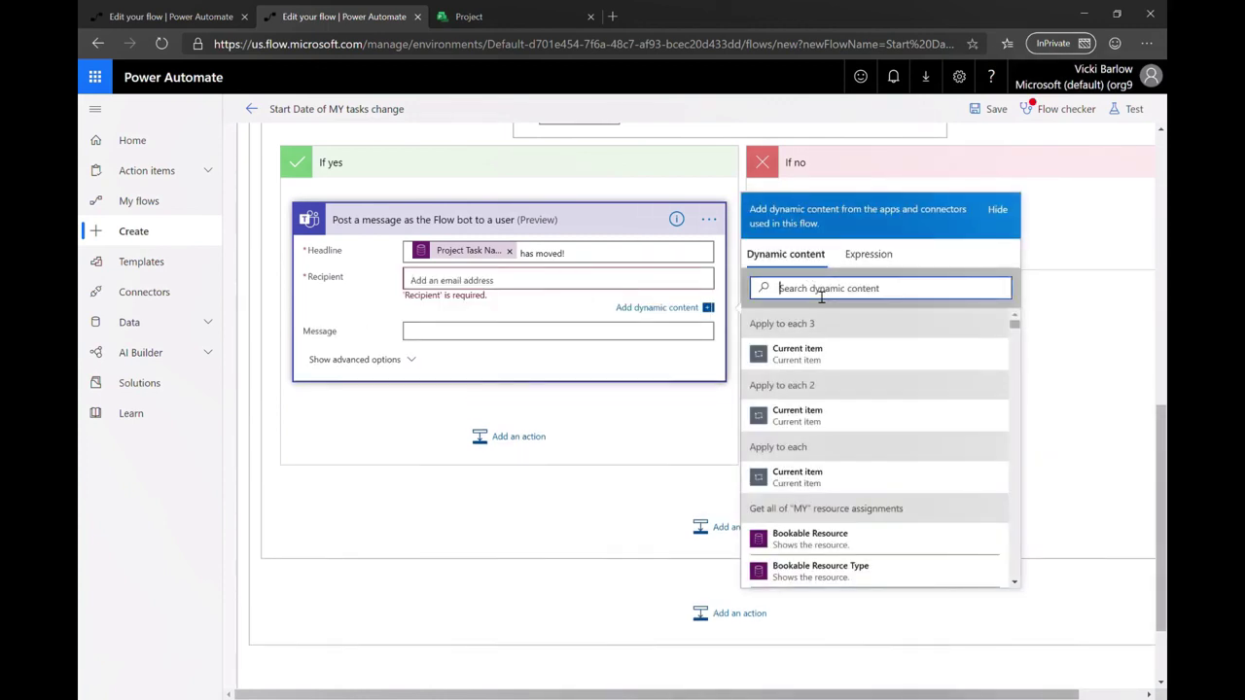
text(eamail)
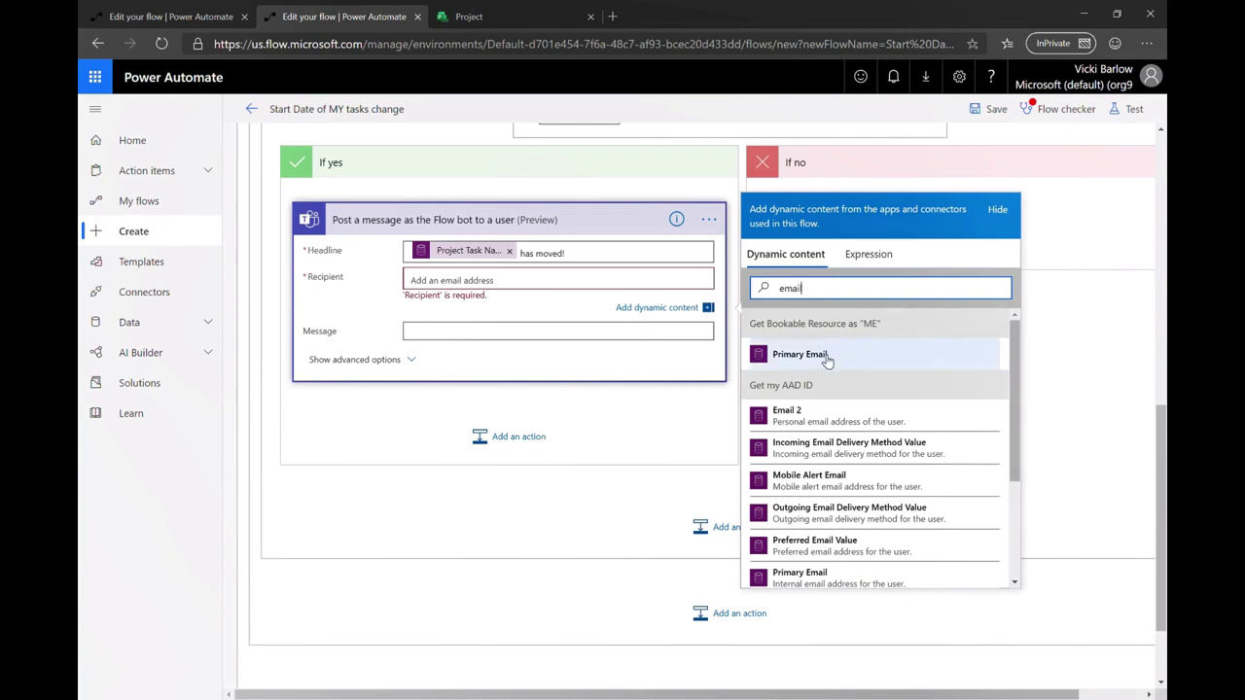
click(826, 356)
scroll(984, 506, down, 3)
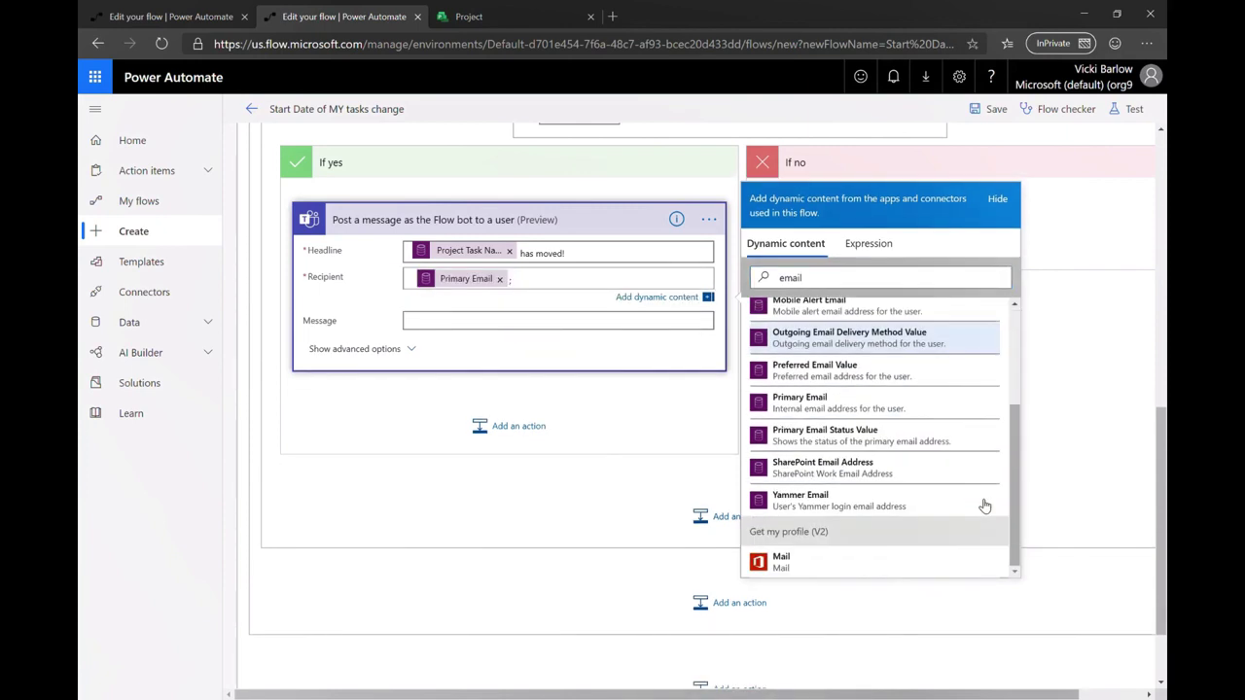
Start the message with 'Project:' plus Project, then ', Task:' plus Project Task Name
click(441, 329)
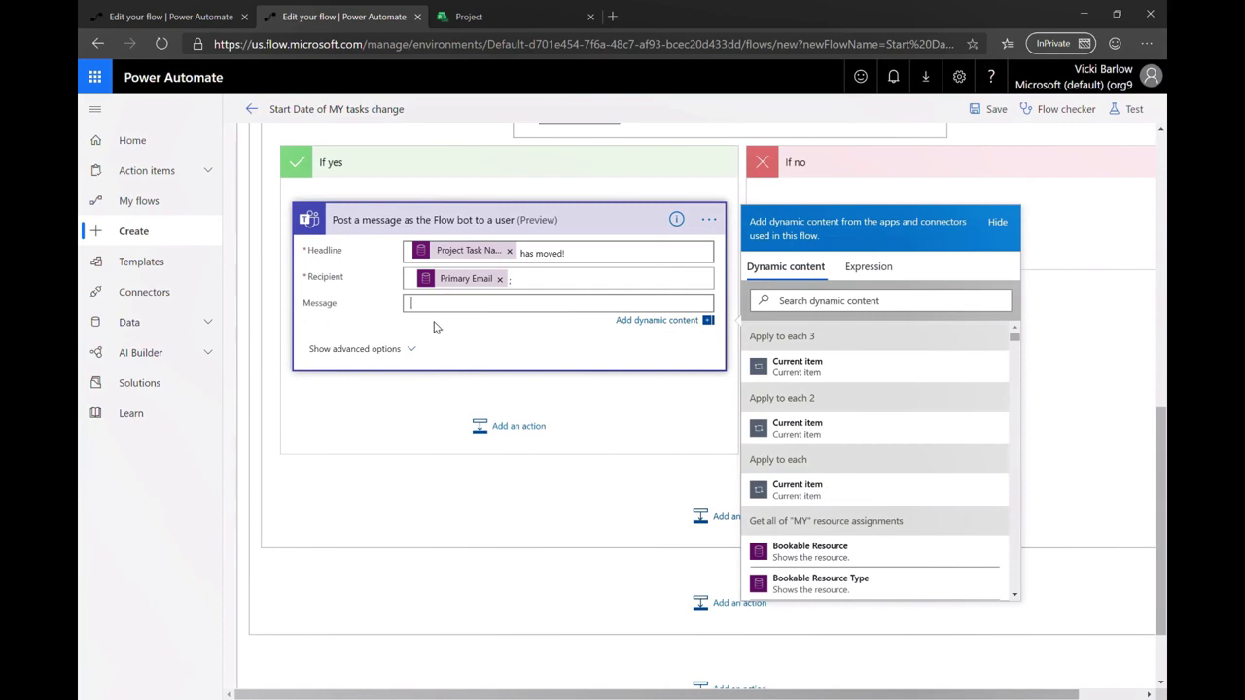
text(The)
key(BackSpace)
key(BackSpace)
key(BackSpace)
key(BackSpace)
text(P)
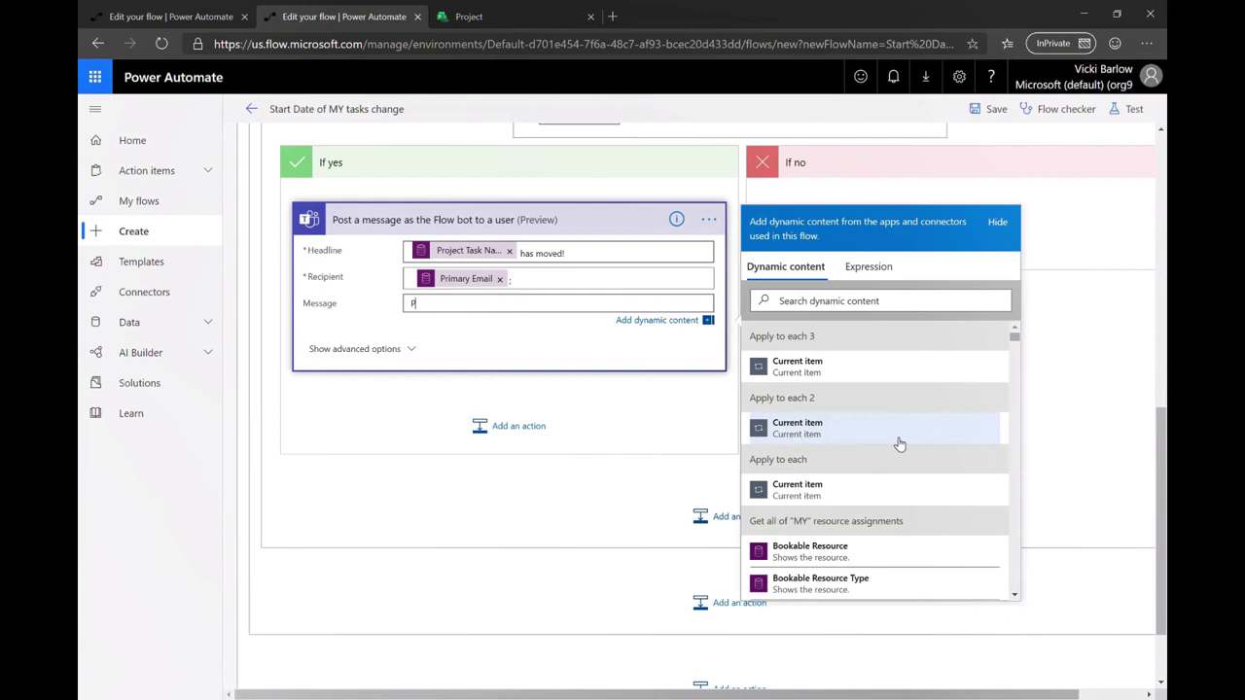
text(roject:)
click(828, 303)
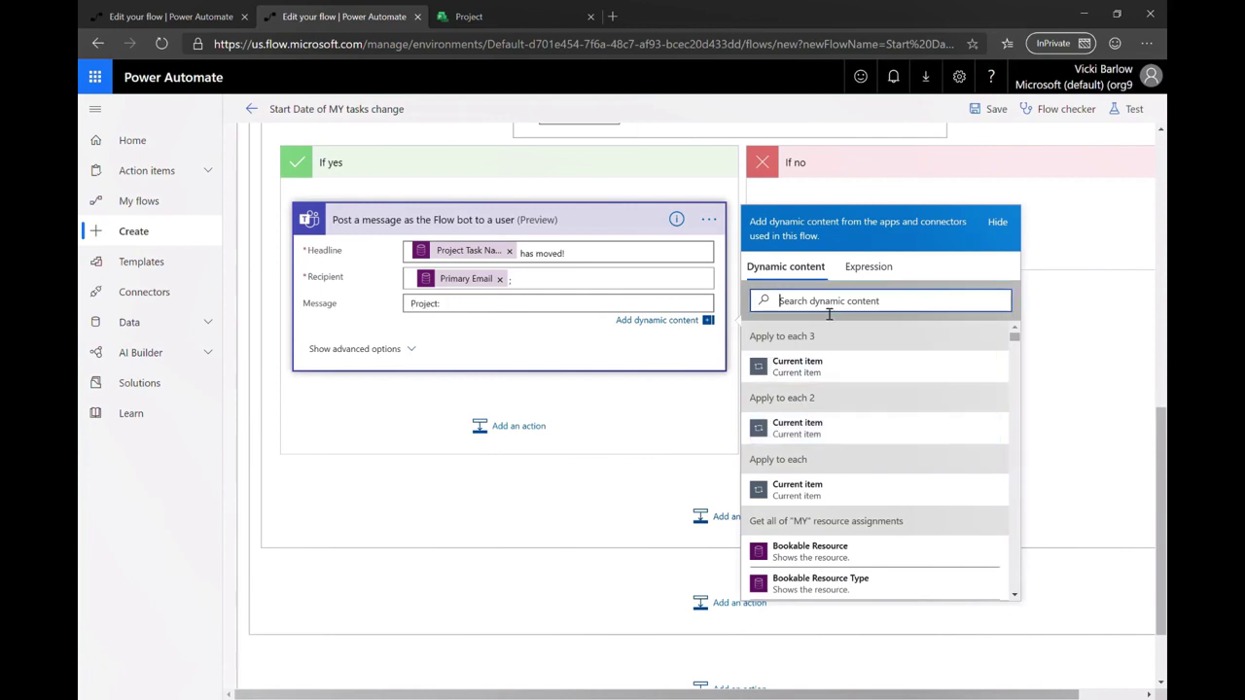
text(project)
scroll(828, 361, down, 3)
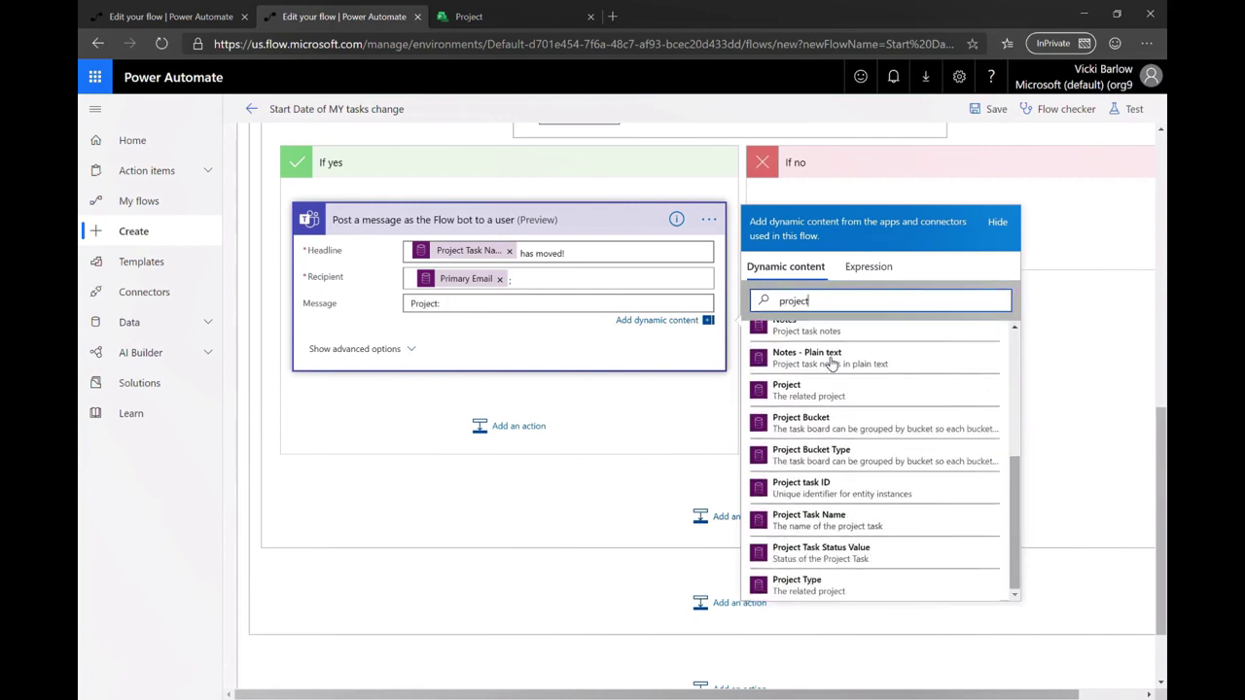
scroll(847, 398, up, 3)
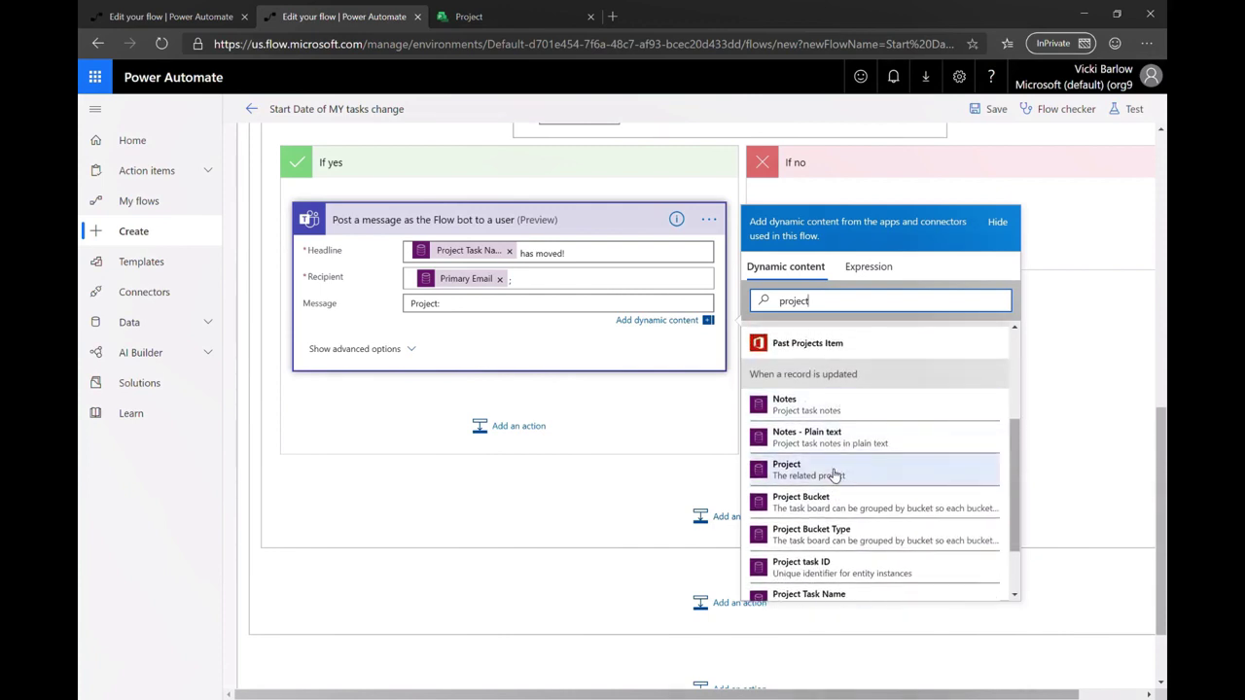
click(834, 474)
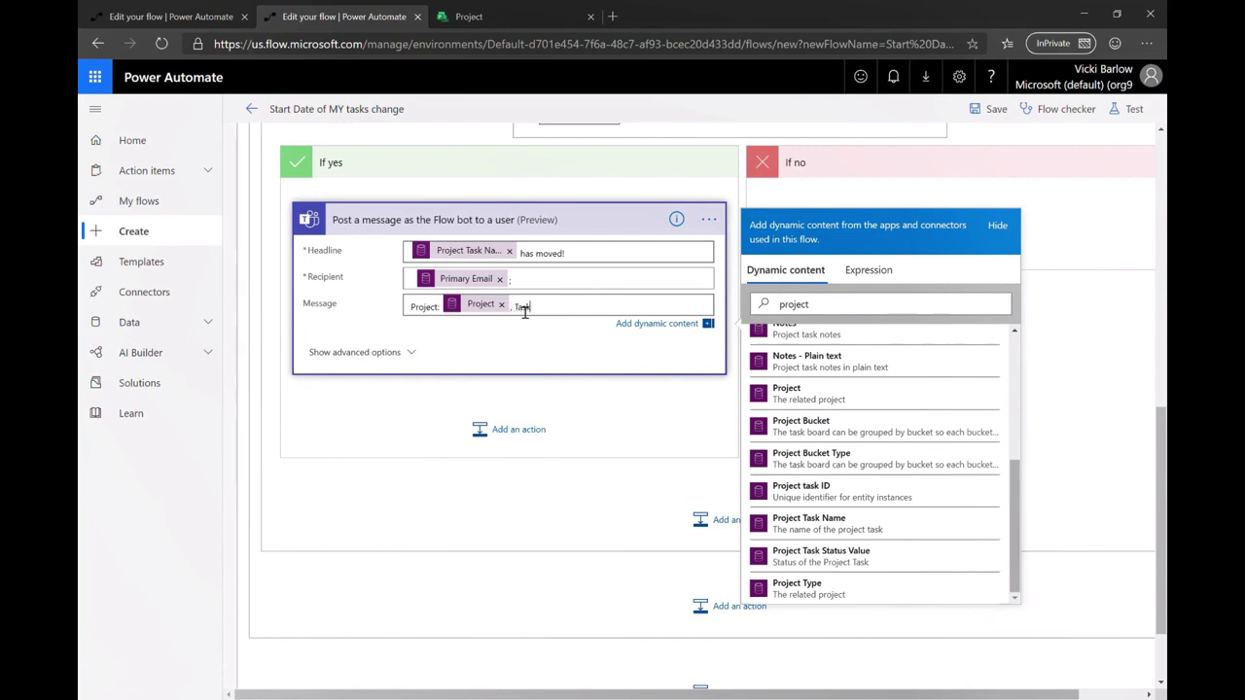
text(, Task:)
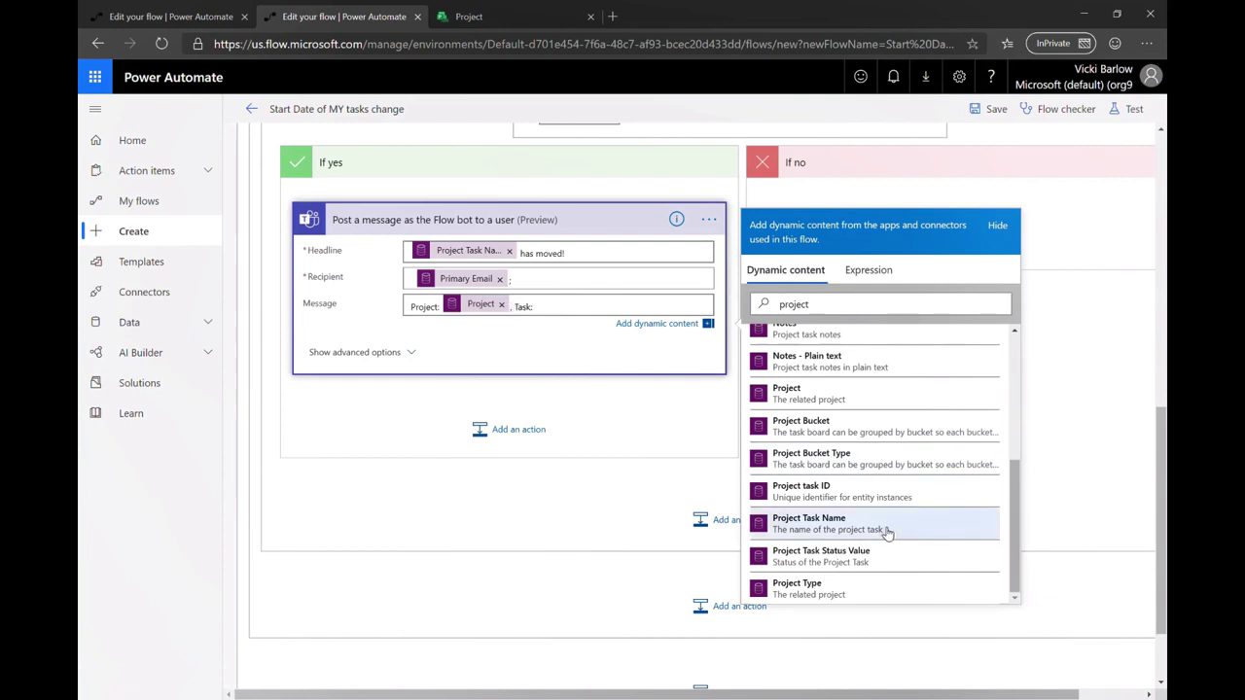
click(885, 530)
Finish the message with 'has moved to' followed by the task's Start value
text(has moved to:)
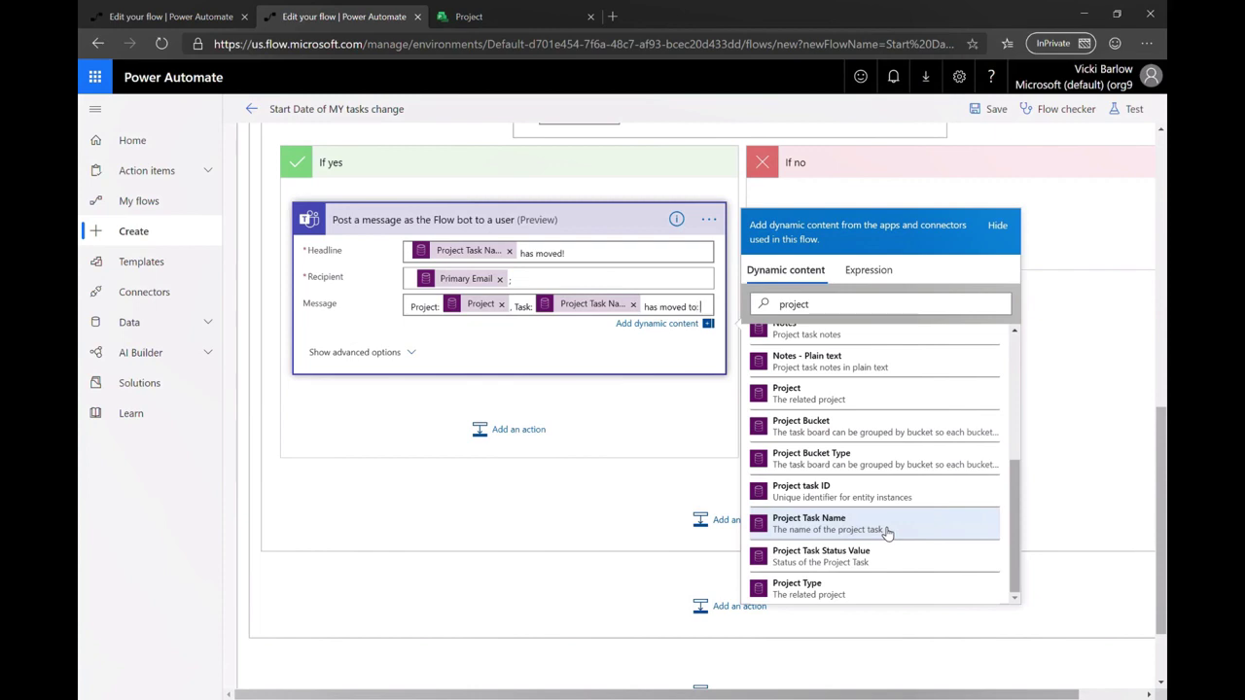
scroll(886, 533, down, 1)
scroll(886, 533, up, 2)
scroll(886, 532, up, 3)
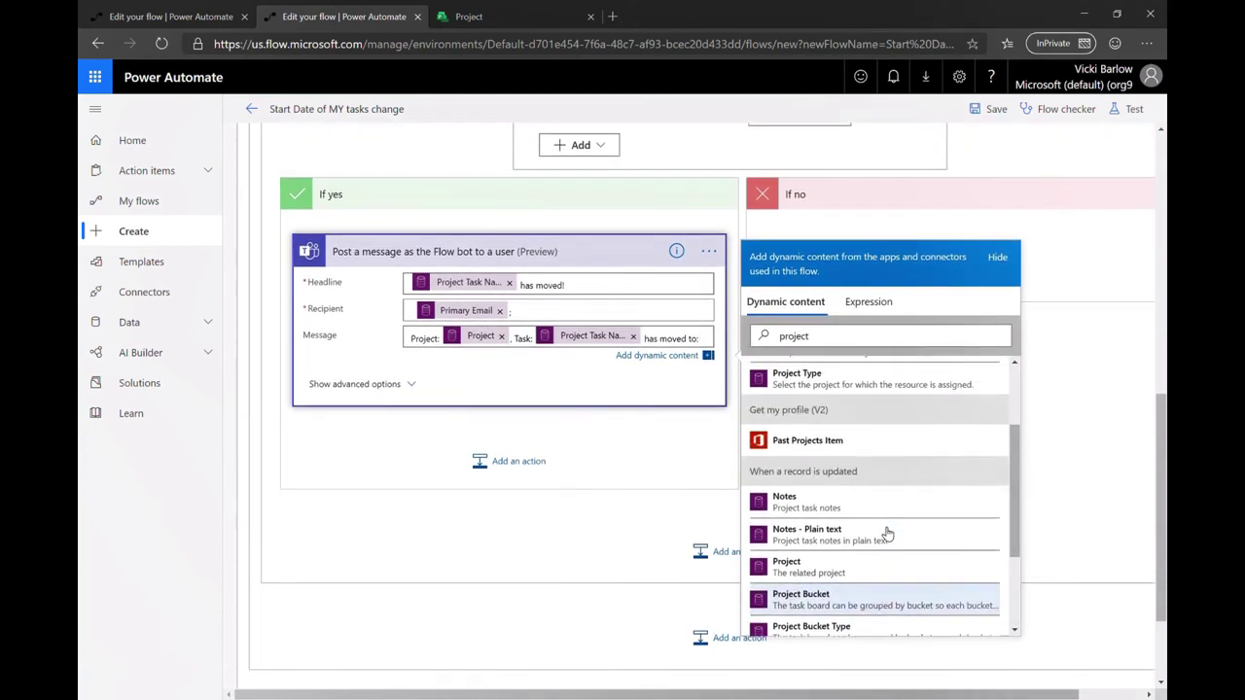
scroll(887, 533, down, 3)
scroll(887, 533, up, 5)
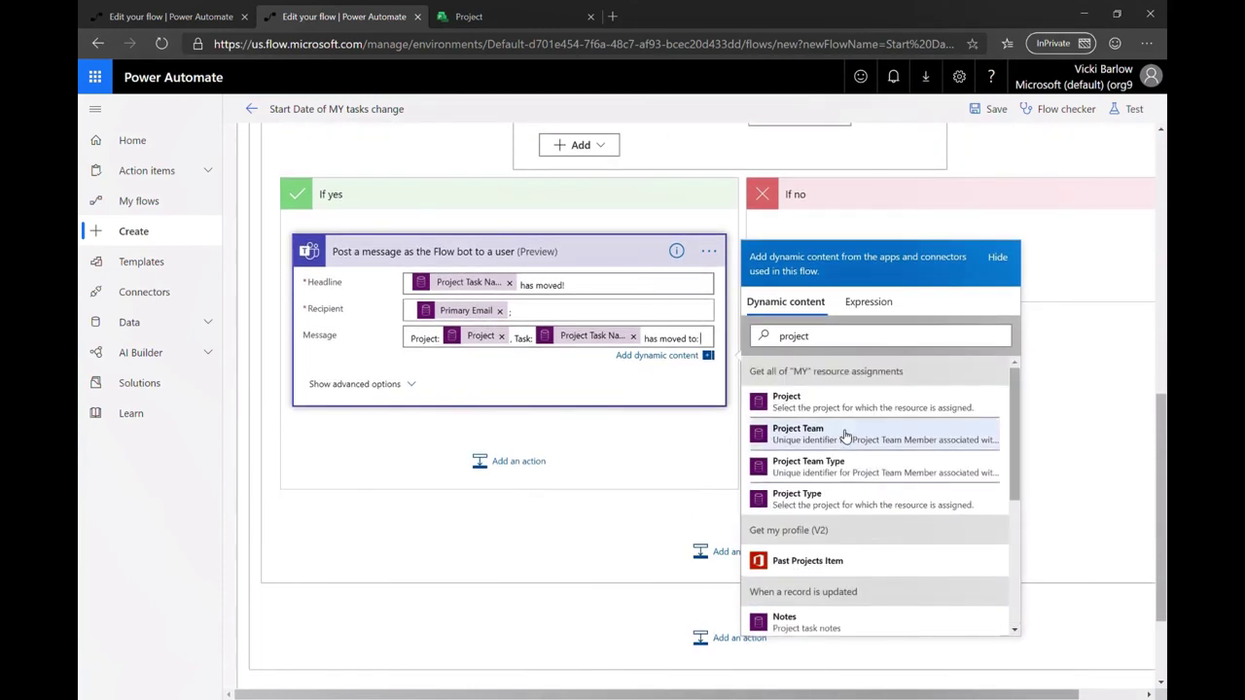
triple_click(834, 349)
text(start)
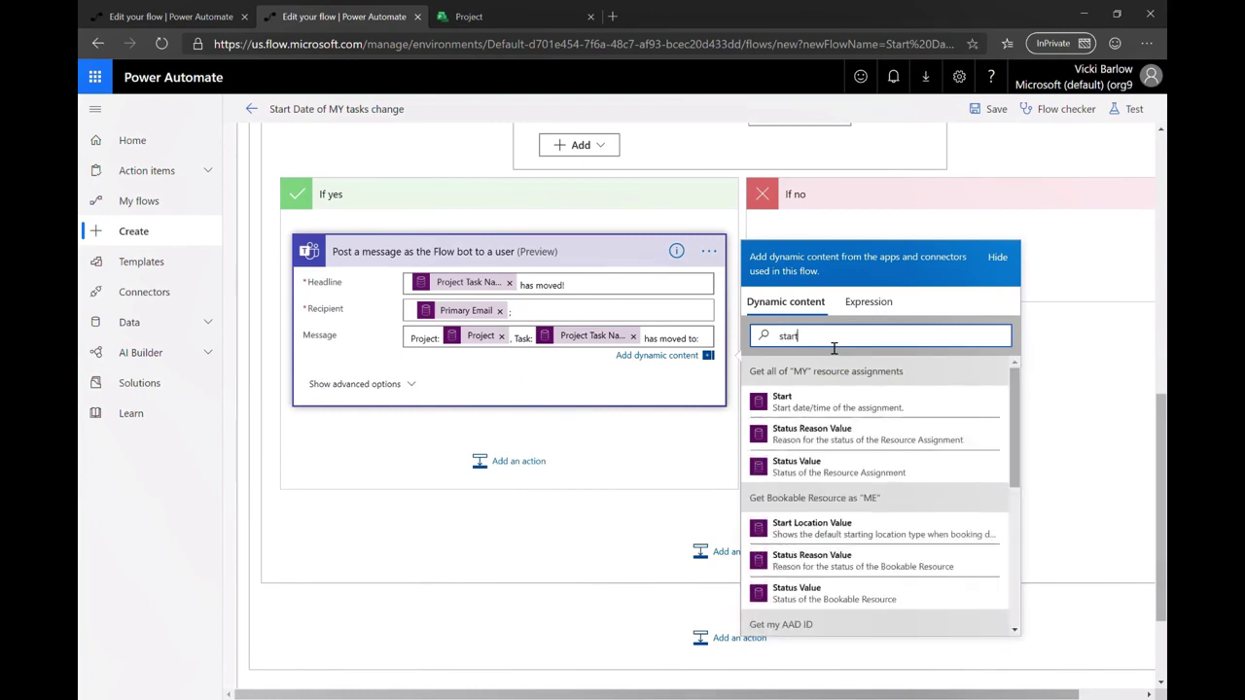
scroll(846, 423, down, 10)
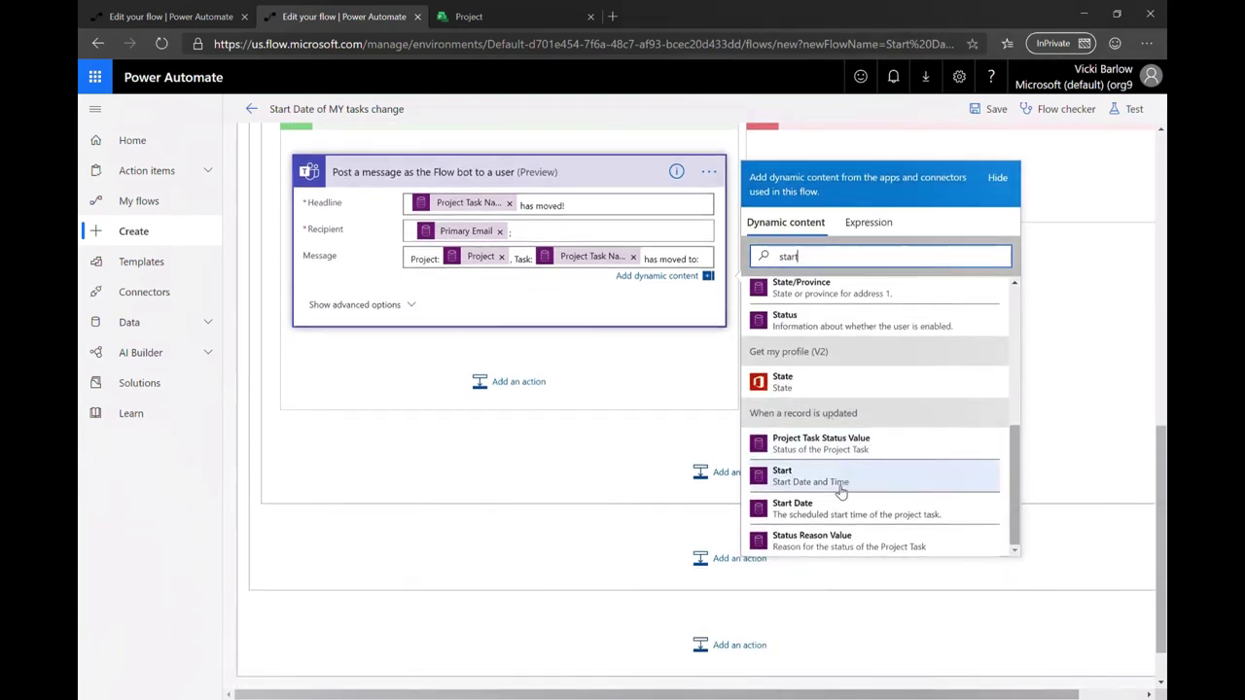
click(841, 491)
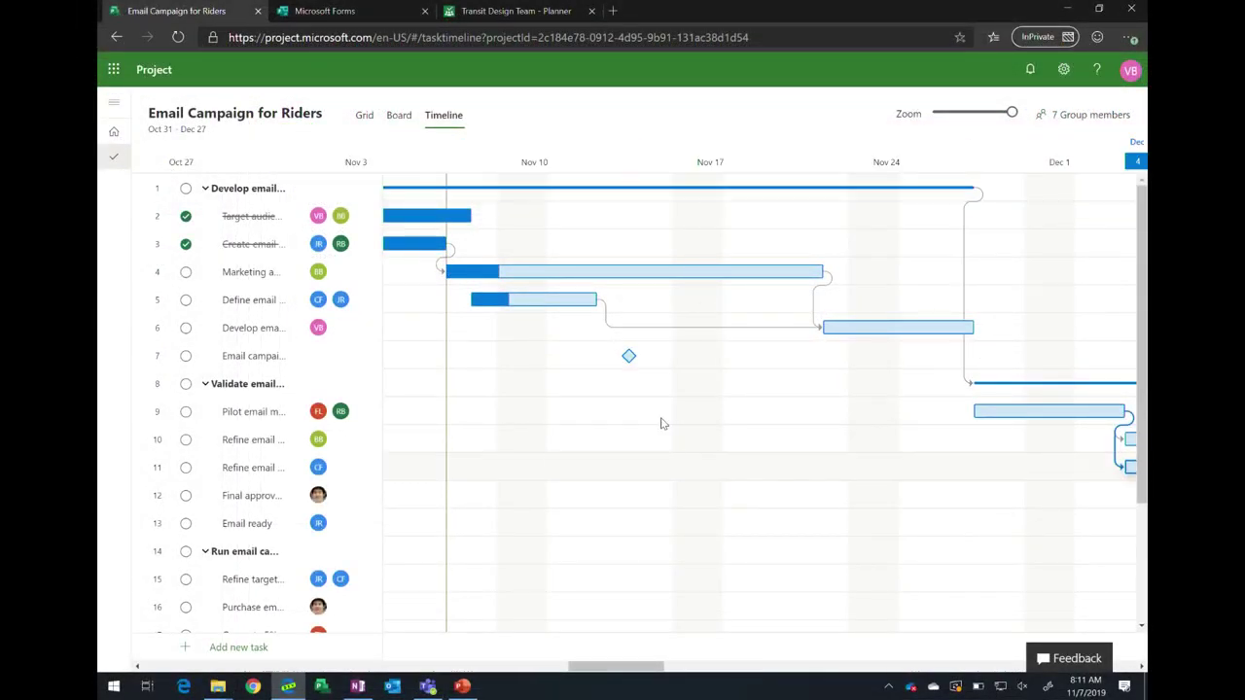
Stretch task 4's timeline bar to end around Dec 4, then check the Flow bot notice in Teams
mouse_move(861, 328)
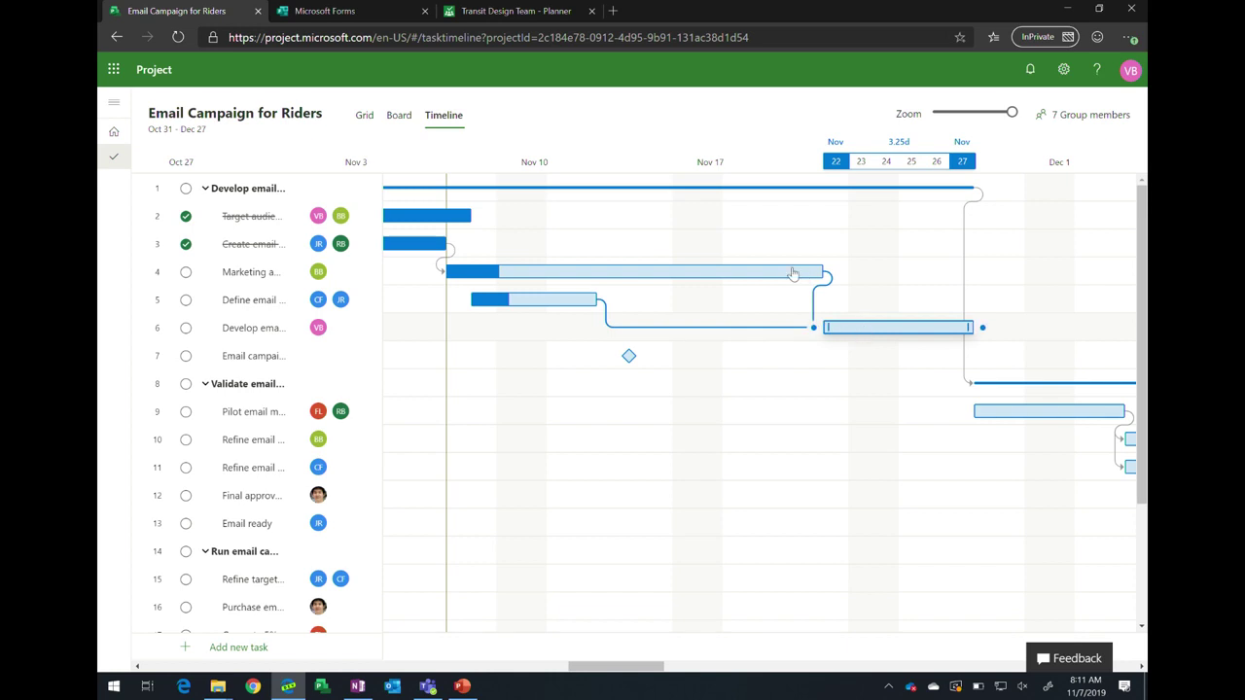
mouse_move(778, 271)
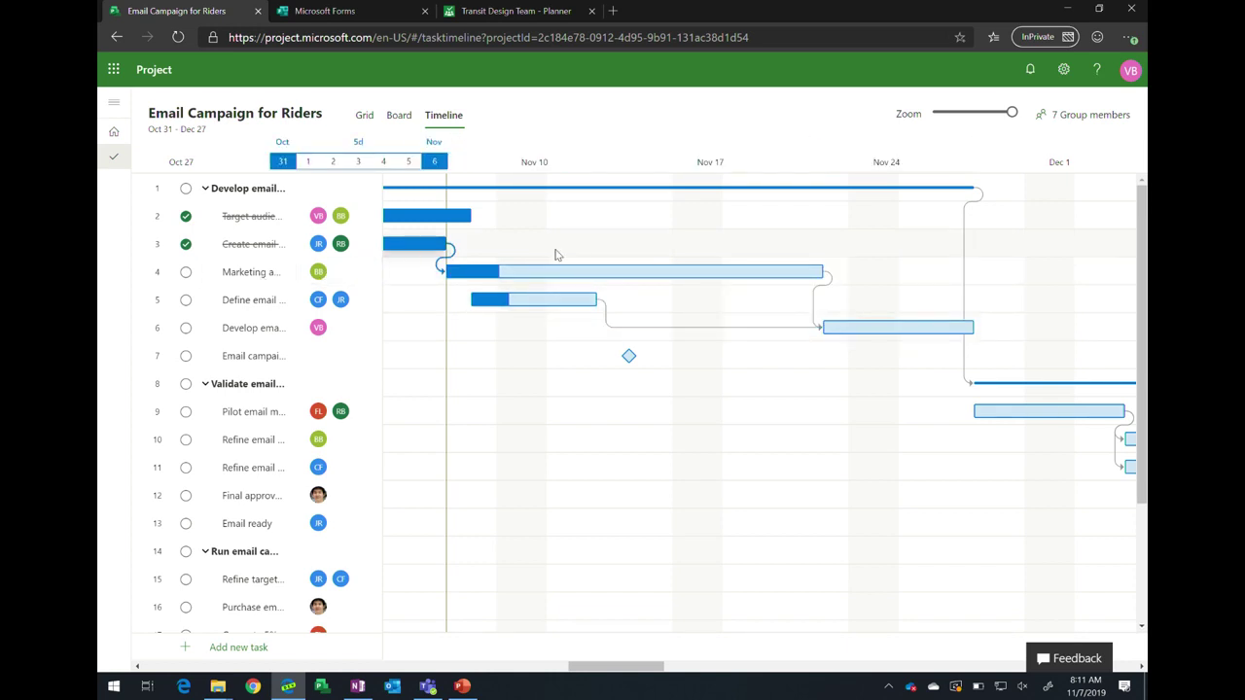
drag(821, 272, 1032, 281)
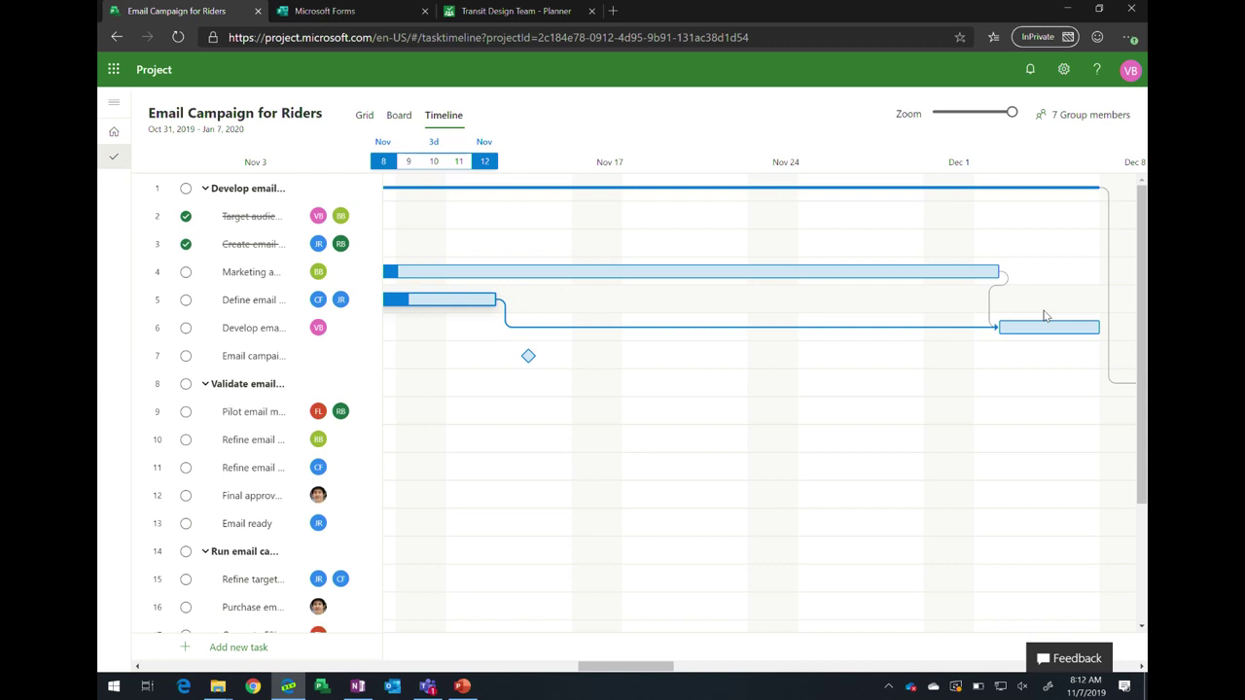
click(427, 687)
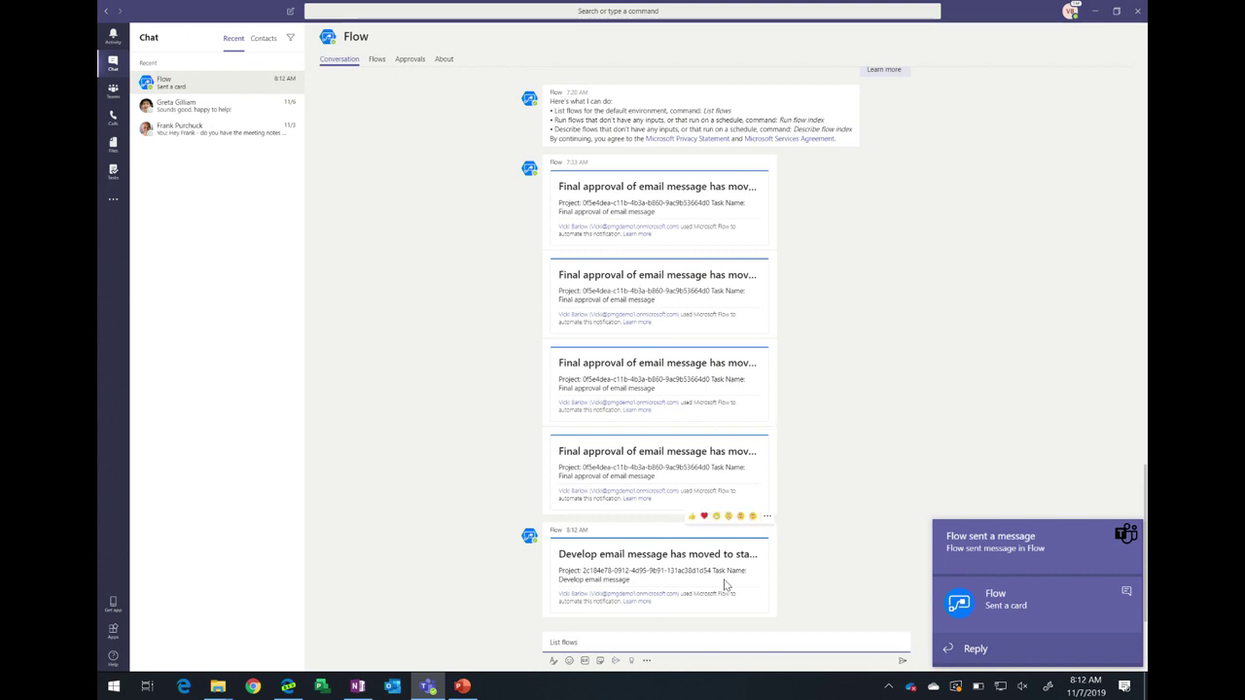
Minimize Teams to show the Email Campaign for Riders timeline, with task 4 ending Dec 2
click(1097, 13)
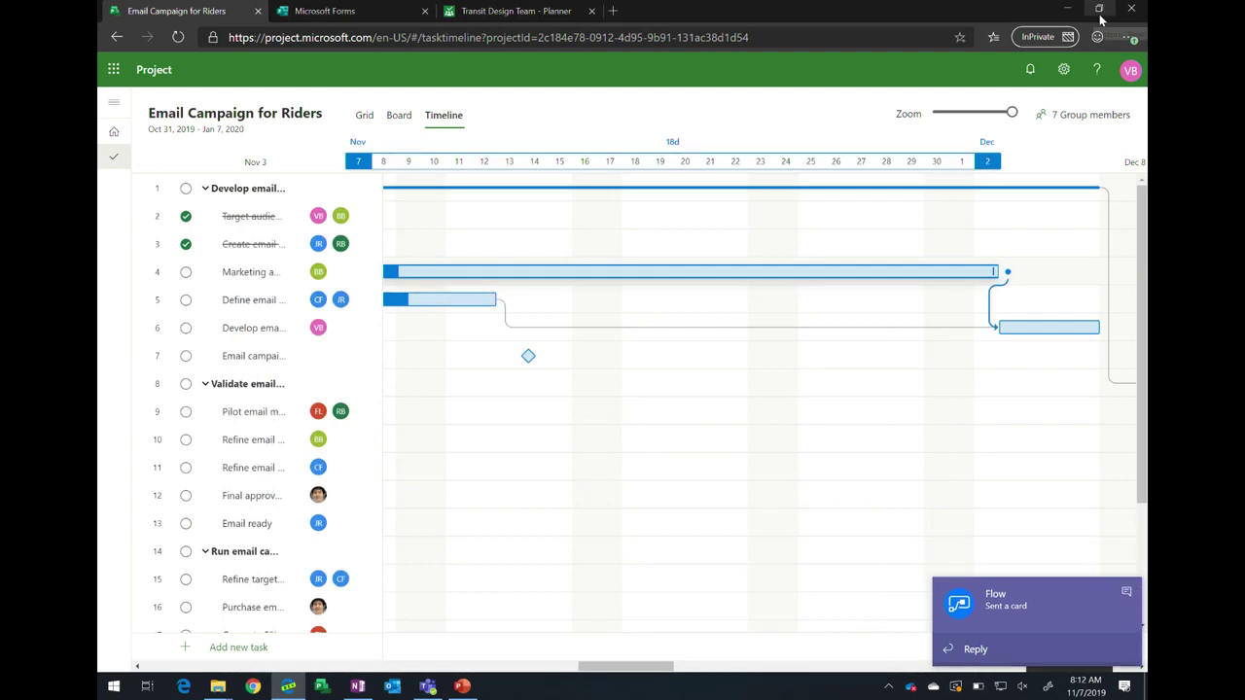